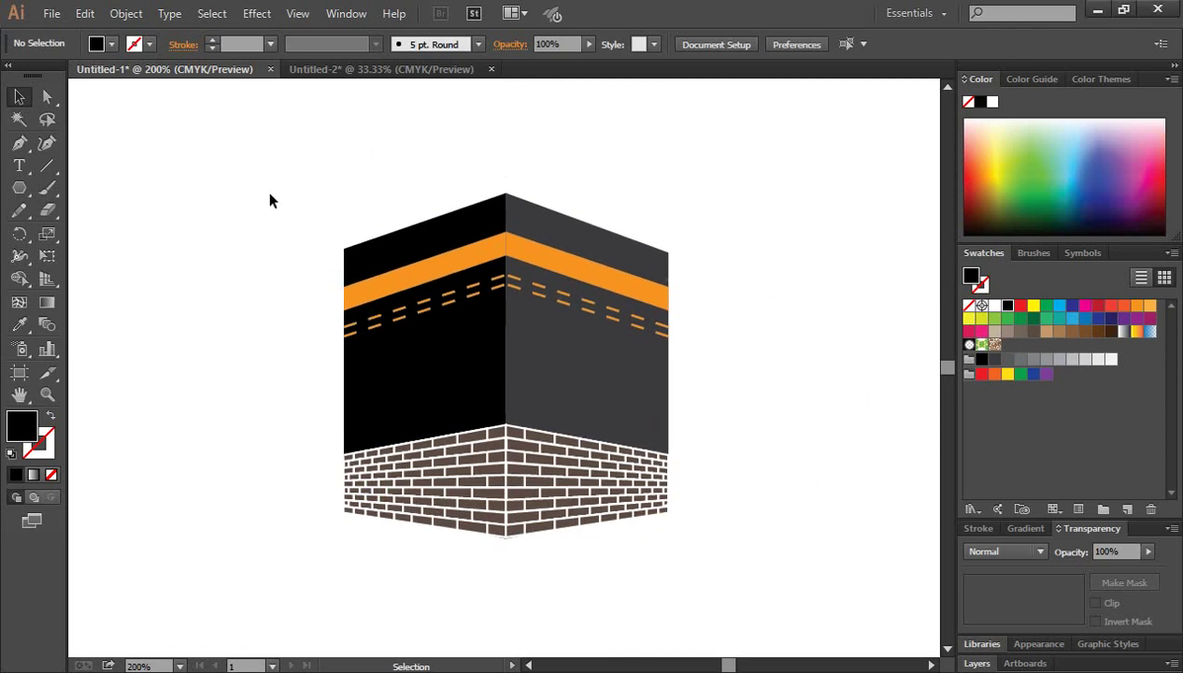
Marquee-select the entire finished Kaaba cube artwork and delete it
{"action": "left_click_drag", "start_coordinate": [250, 139], "coordinate": [814, 610]}
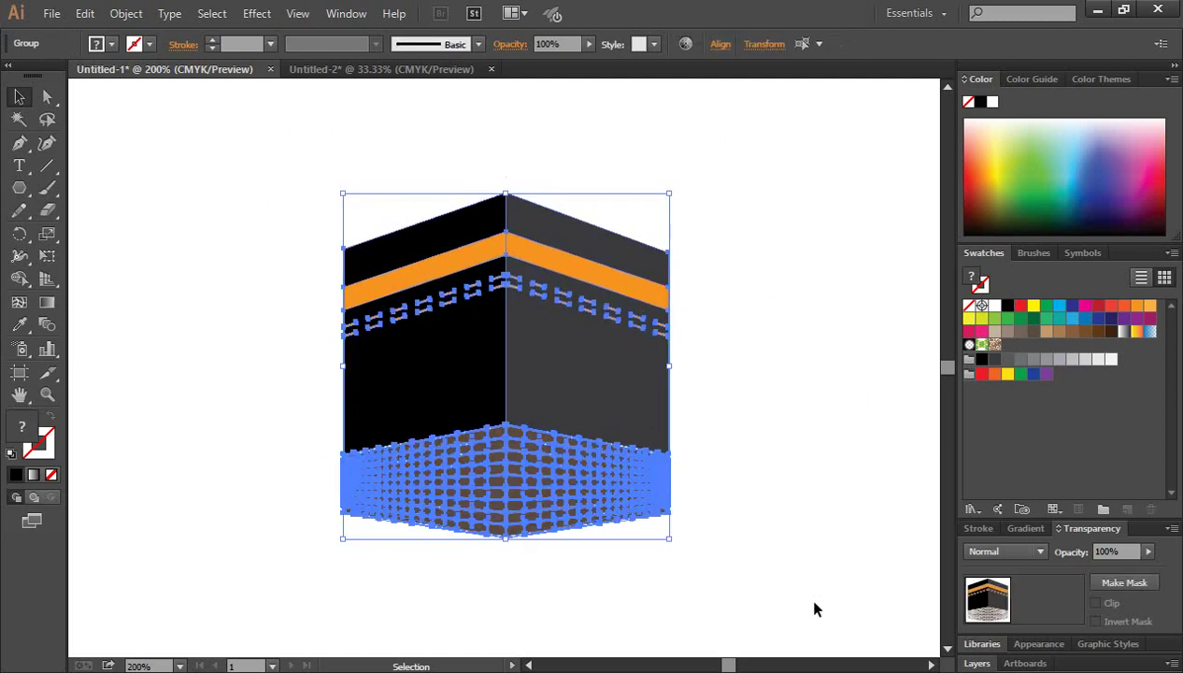
{"action": "key", "text": "Delete"}
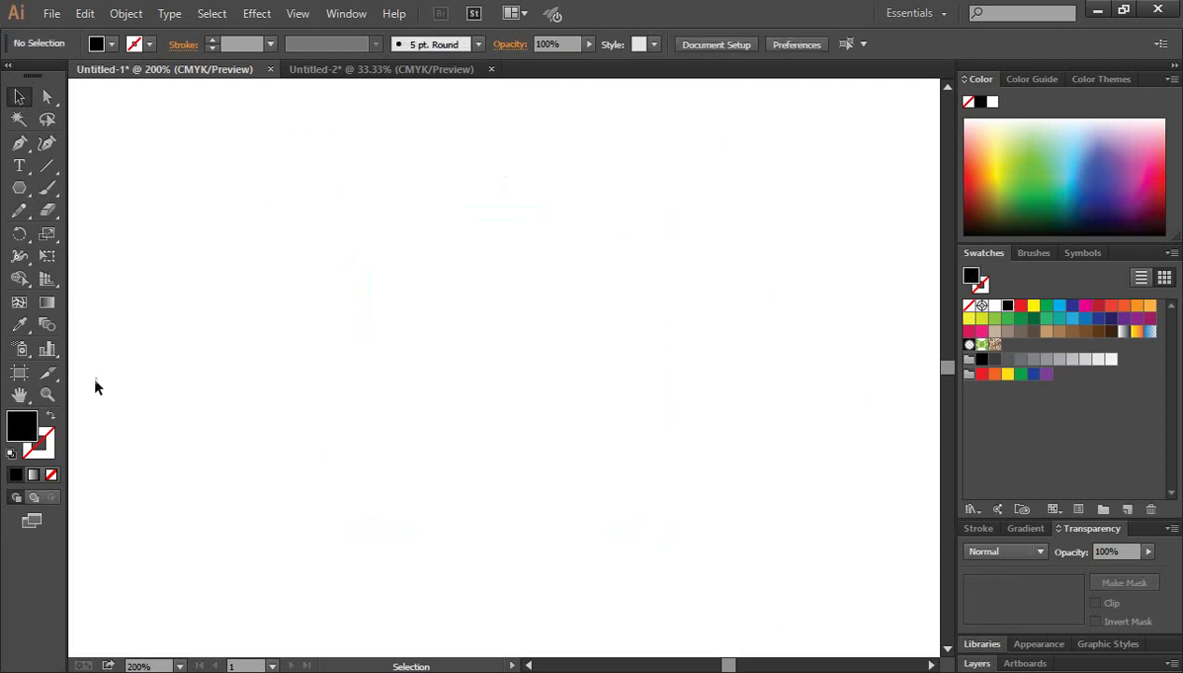
Draw a black-filled hexagon with the Polygon tool near the artboard centre
{"action": "left_click_drag", "start_coordinate": [19, 188], "coordinate": [64, 193]}
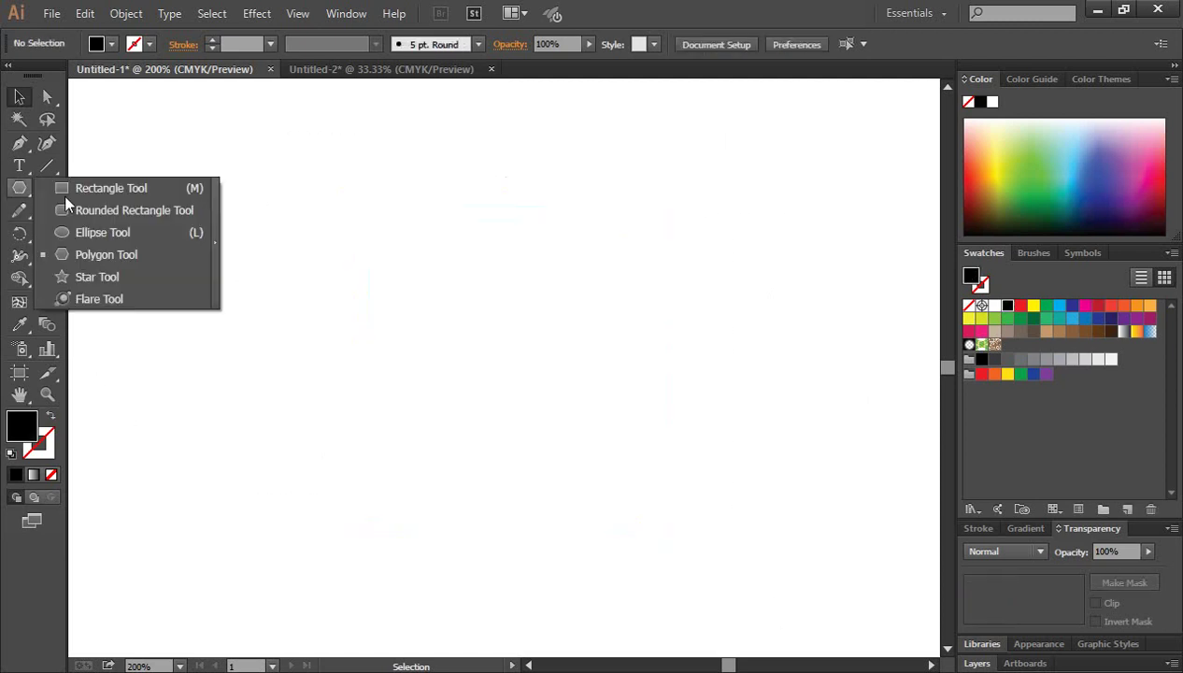
{"action": "left_click", "coordinate": [113, 252]}
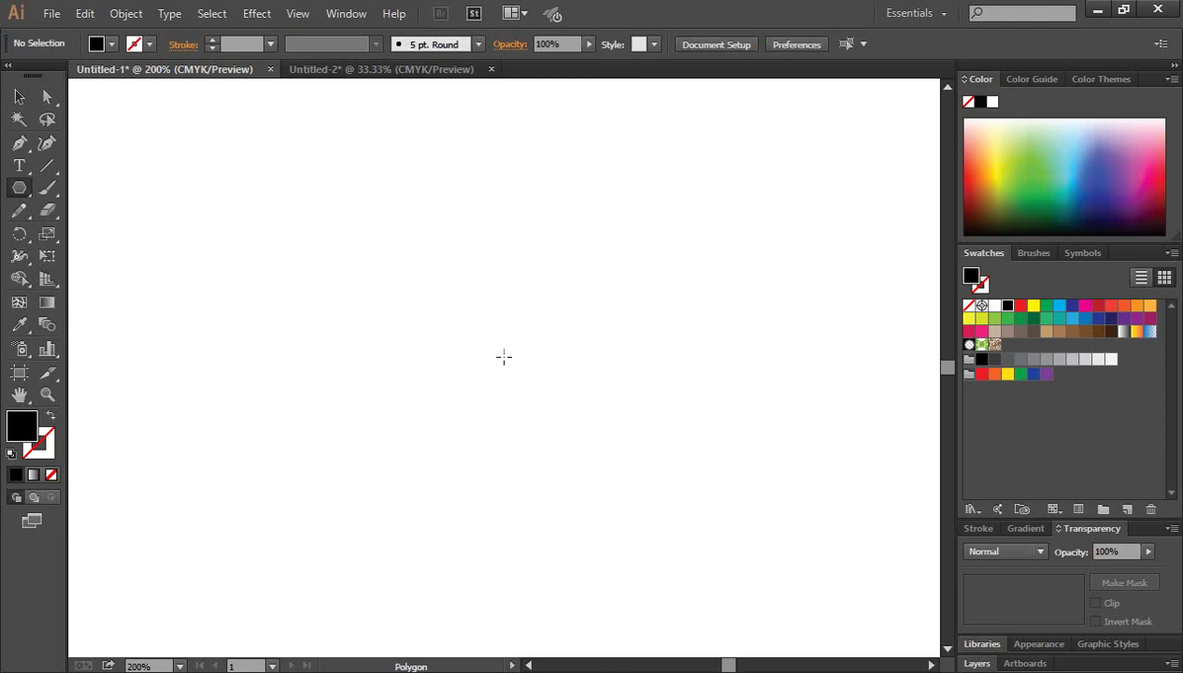
{"action": "left_click_drag", "start_coordinate": [505, 343], "coordinate": [580, 461]}
{"action": "left_click", "coordinate": [19, 96]}
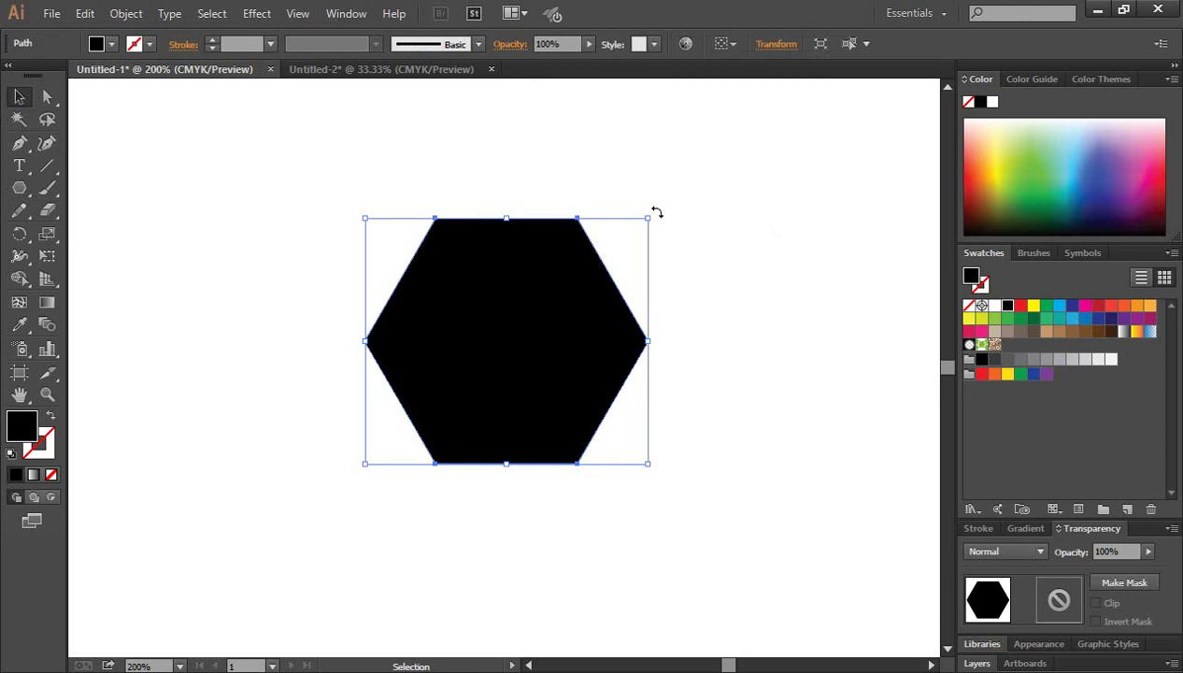
Rotate the hexagon 30° so one point faces straight up
{"action": "left_click_drag", "start_coordinate": [656, 213], "coordinate": [626, 483]}
{"action": "left_click", "coordinate": [693, 396]}
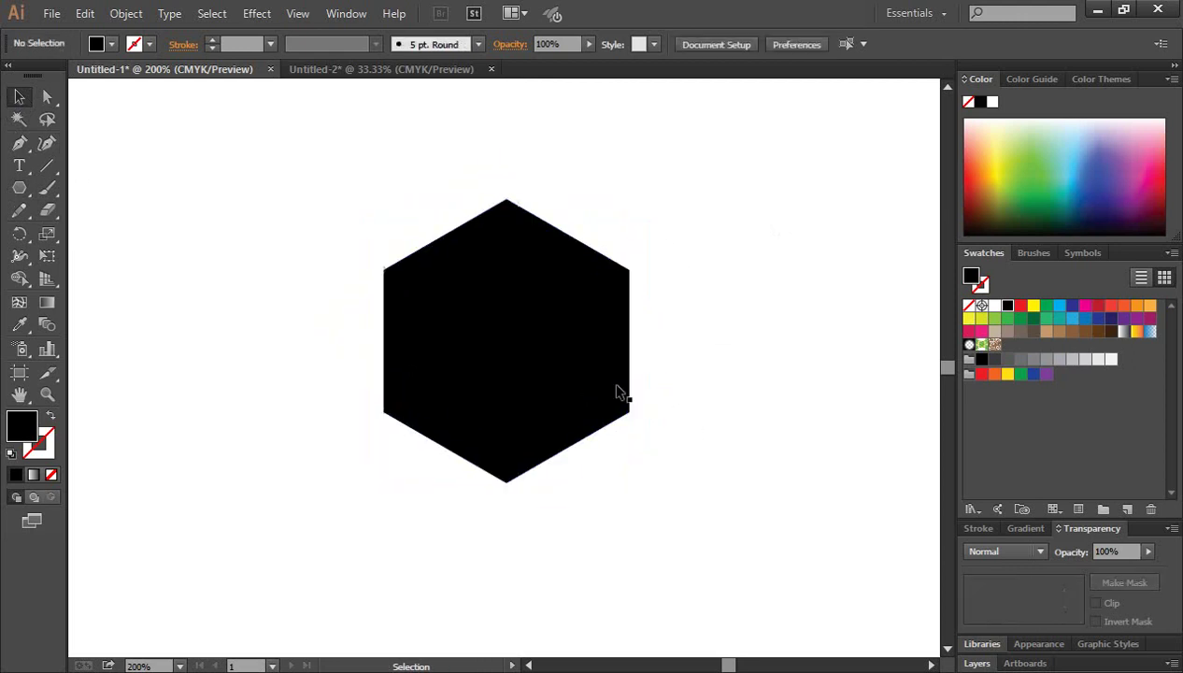
{"action": "left_click", "coordinate": [525, 344]}
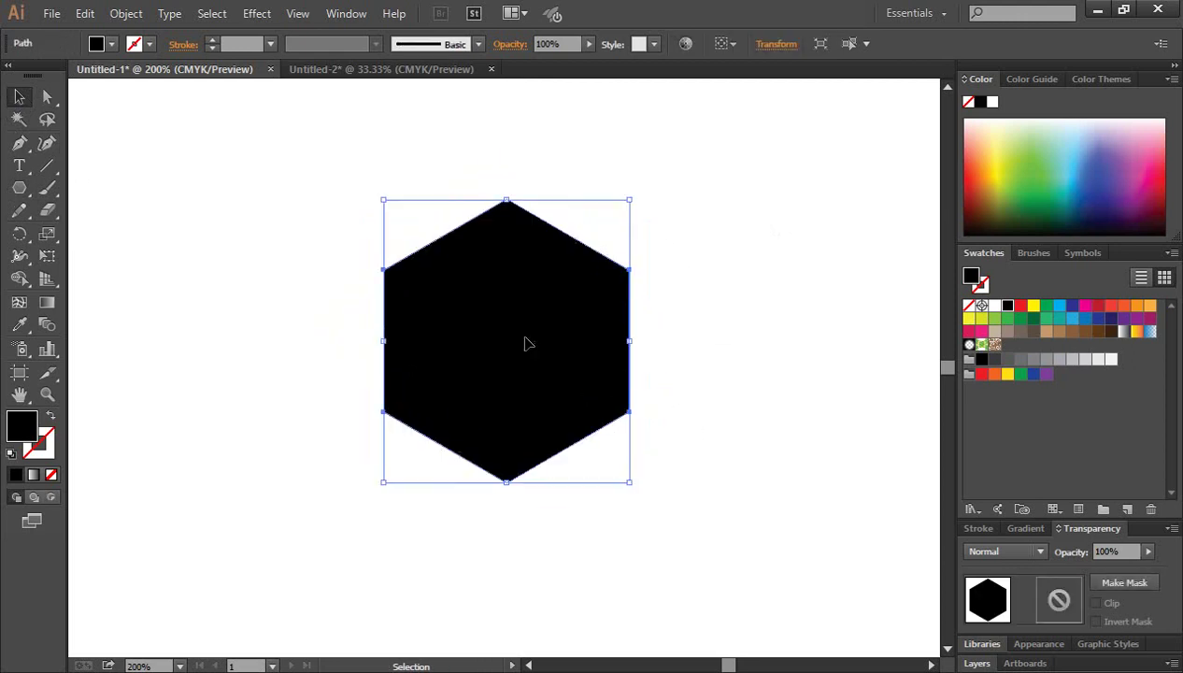
{"action": "left_click", "coordinate": [46, 168]}
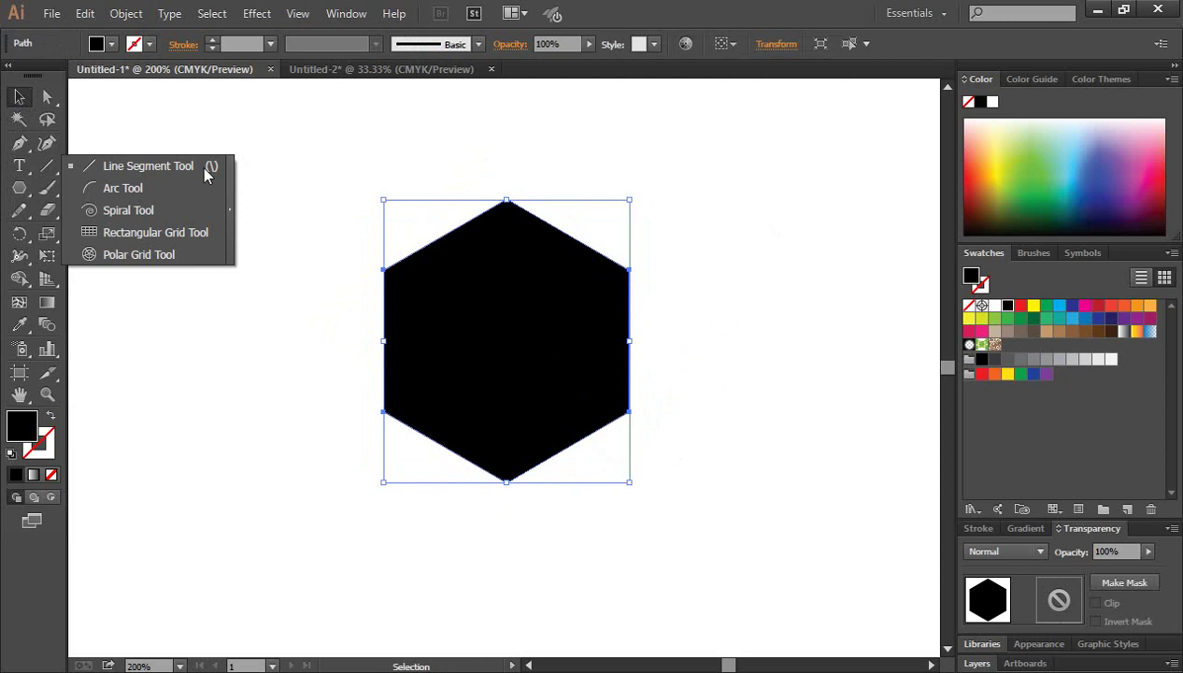
Draw a vertical line through the hexagon's top and bottom points and select both
{"action": "left_click", "coordinate": [121, 165]}
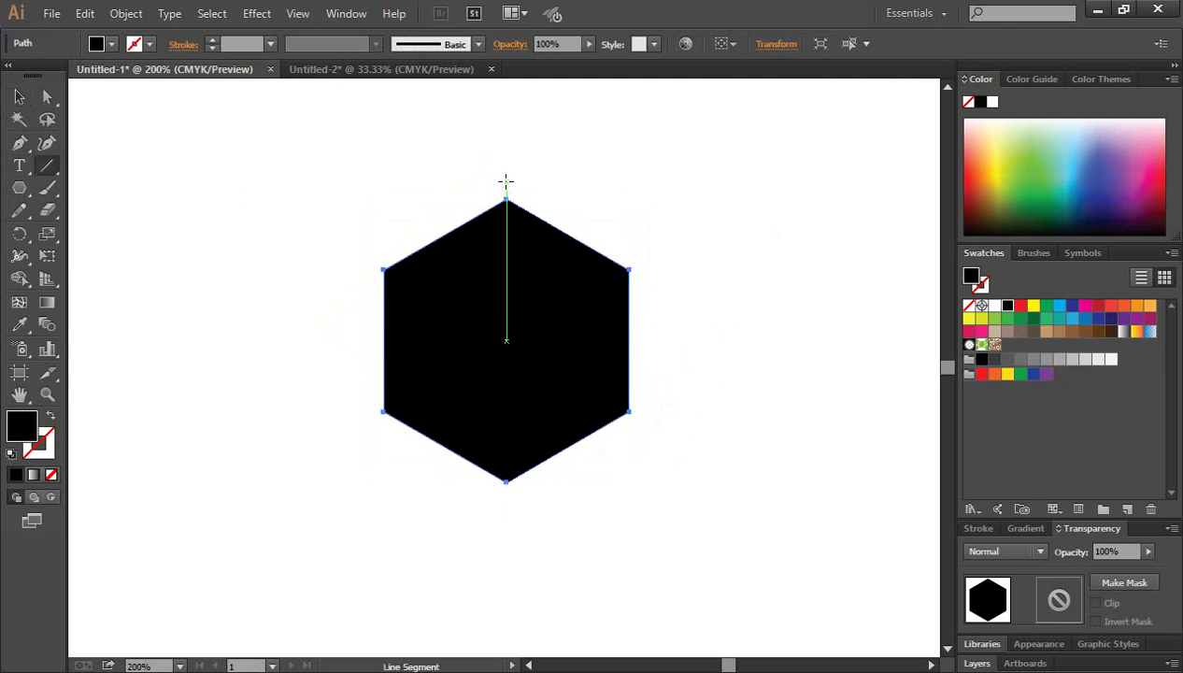
{"action": "left_click_drag", "start_coordinate": [505, 180], "coordinate": [505, 550]}
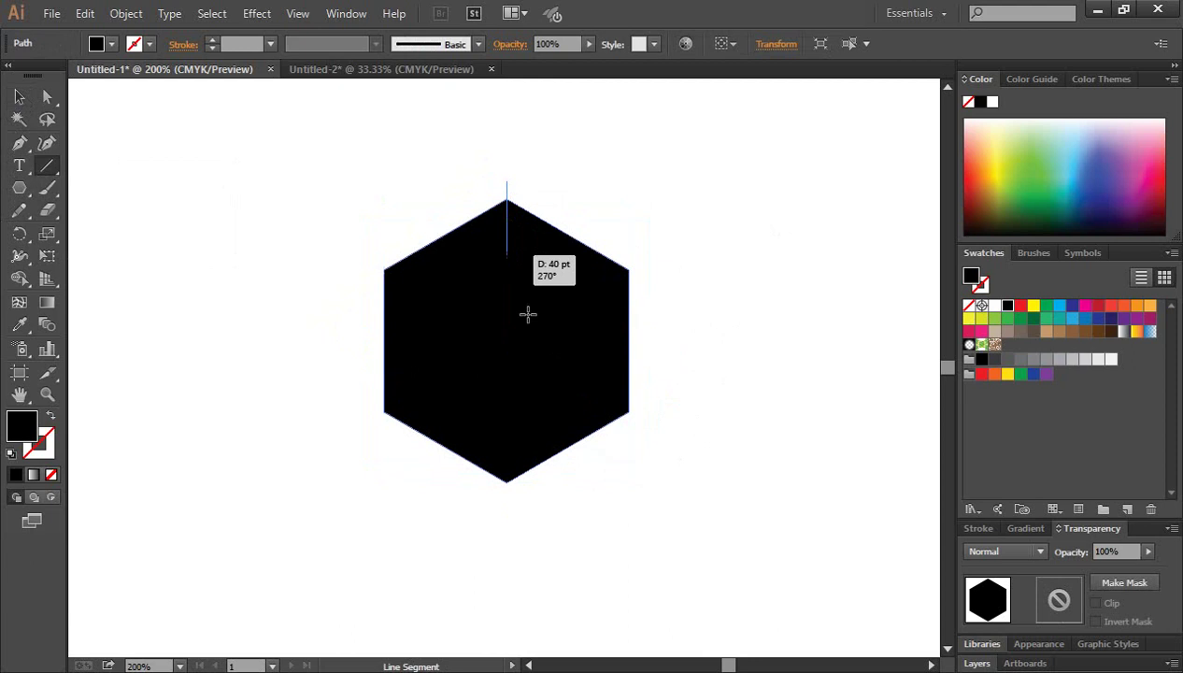
{"action": "key", "text": "v"}
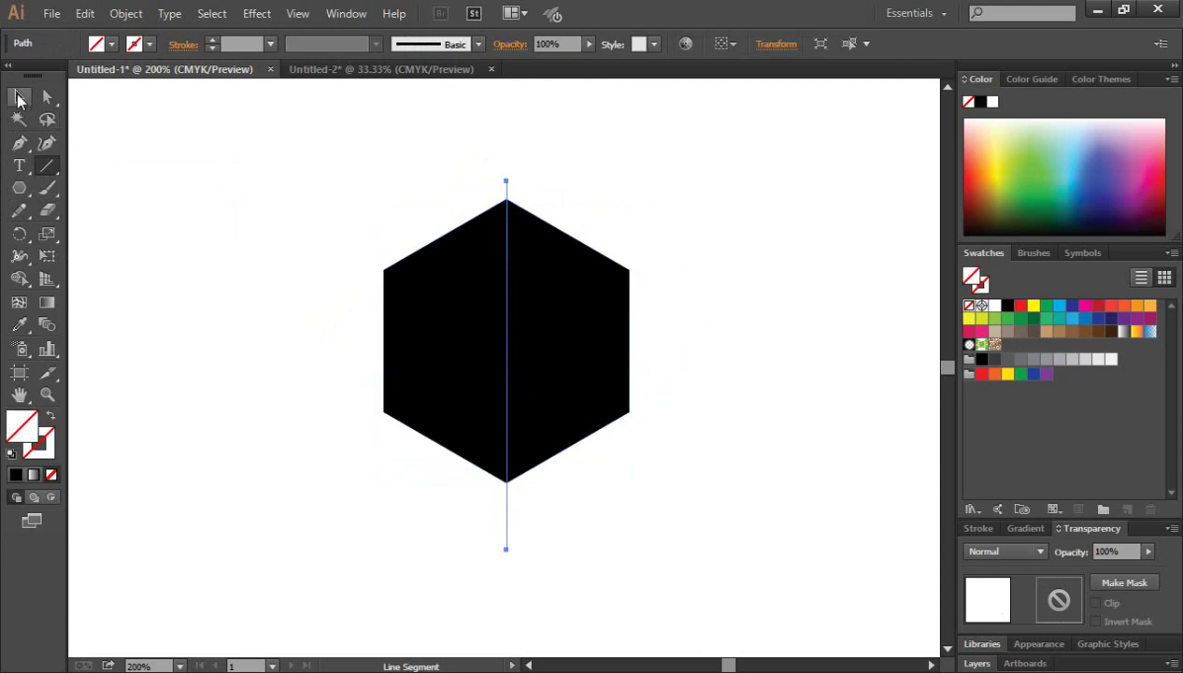
{"action": "mouse_move", "coordinate": [313, 166]}
{"action": "left_mouse_down"}
{"action": "mouse_move", "coordinate": [597, 415]}
{"action": "mouse_move", "coordinate": [689, 479]}
{"action": "left_mouse_up"}
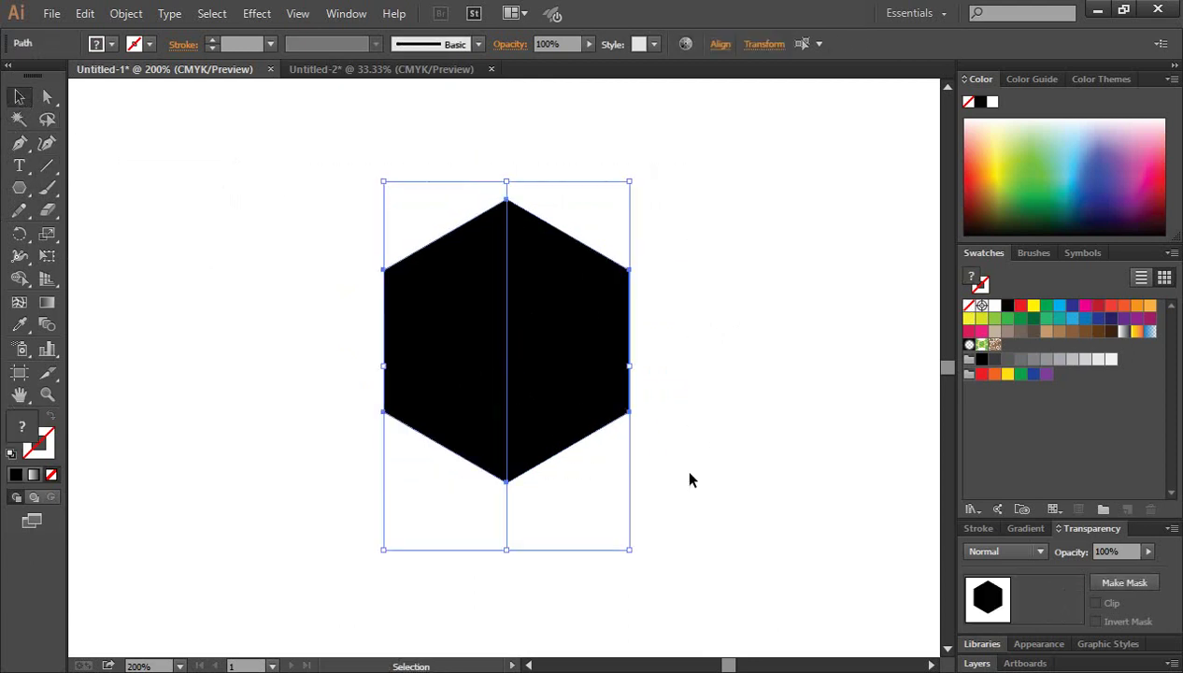
Remove the hexagon's right half with Shape Builder and delete the dividing line
{"action": "left_click", "coordinate": [19, 277]}
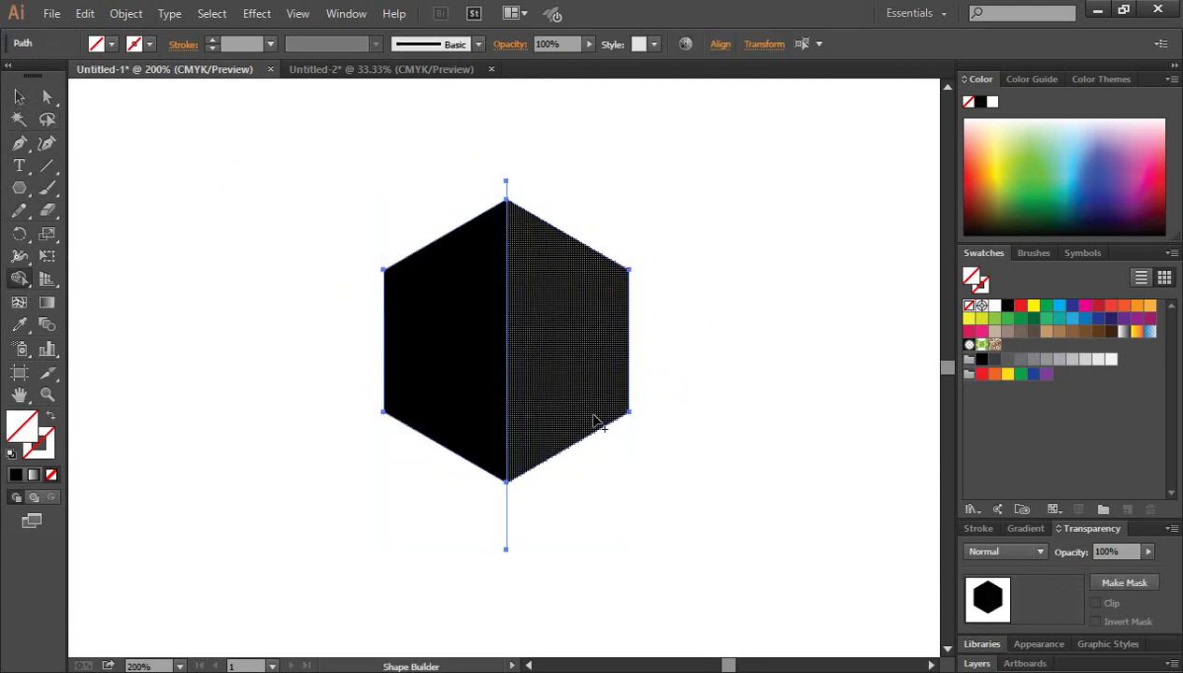
{"action": "left_click", "coordinate": [551, 357], "text": "alt"}
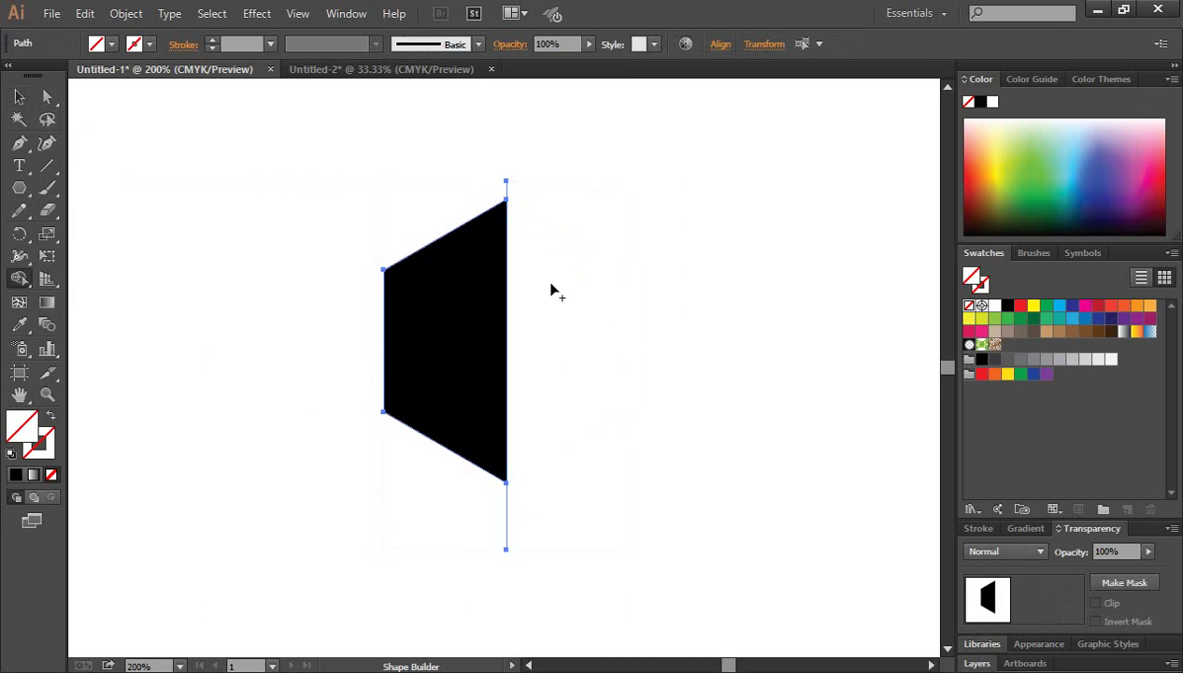
{"action": "left_click", "coordinate": [19, 96]}
{"action": "left_click", "coordinate": [690, 390]}
{"action": "left_click", "coordinate": [510, 513]}
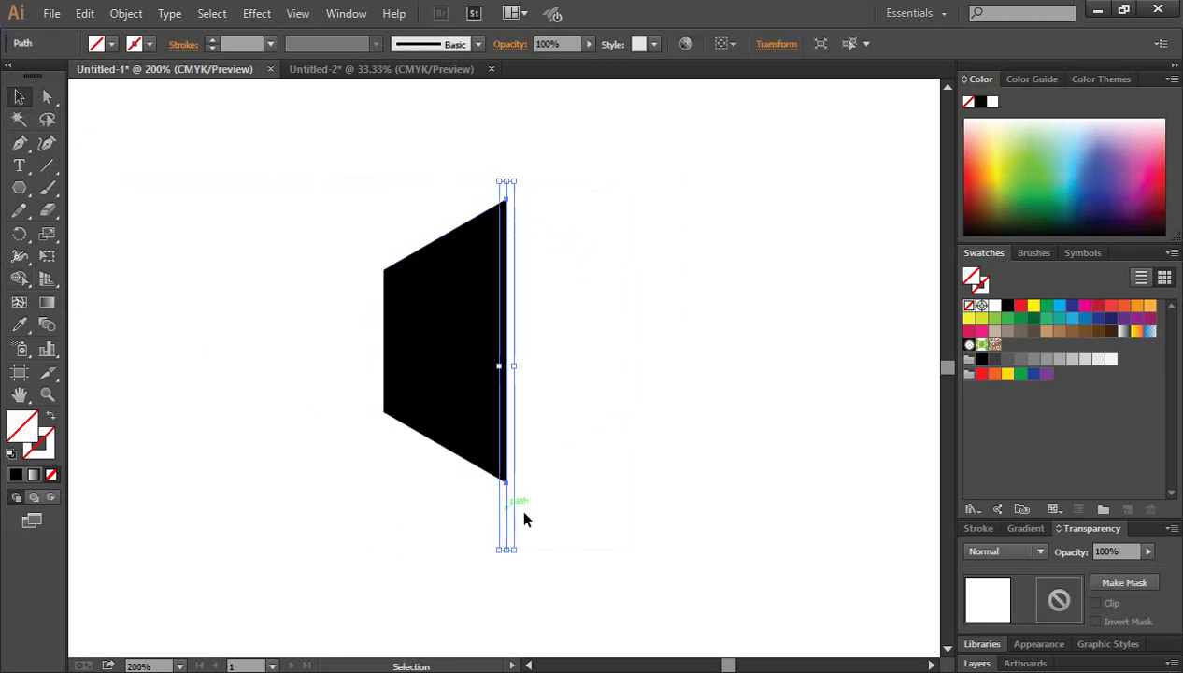
{"action": "key", "text": "Delete"}
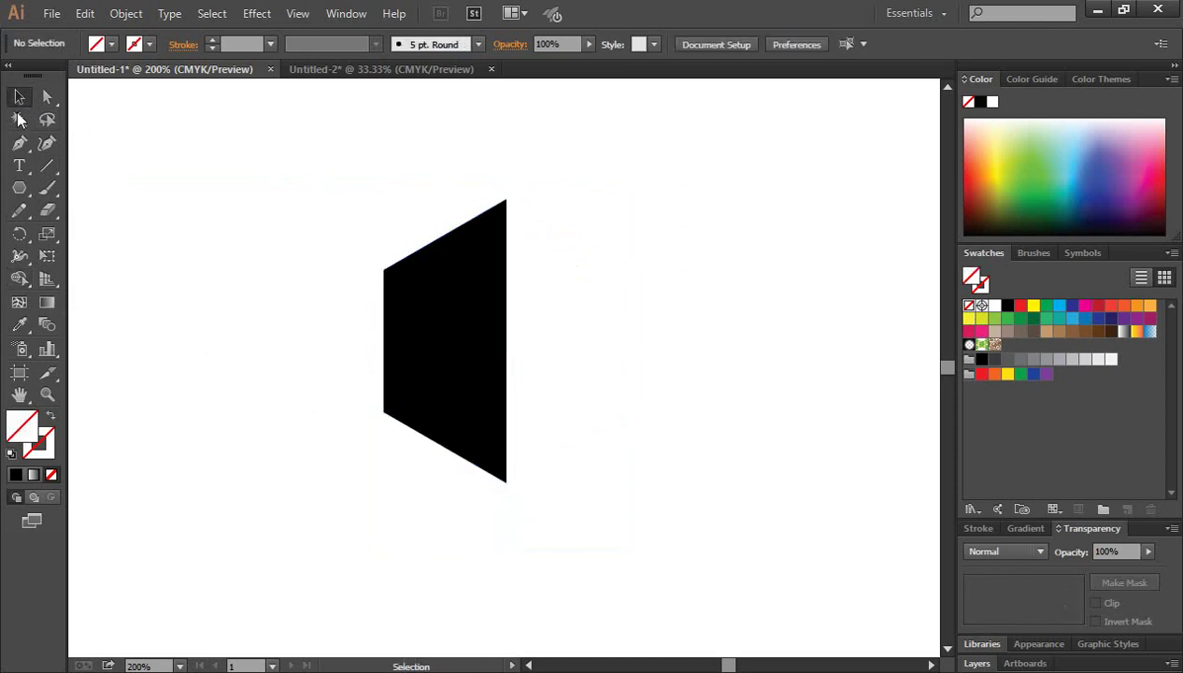
Lower the half-hexagon's top-right corner by two arrow-key nudges
{"action": "left_click", "coordinate": [49, 99]}
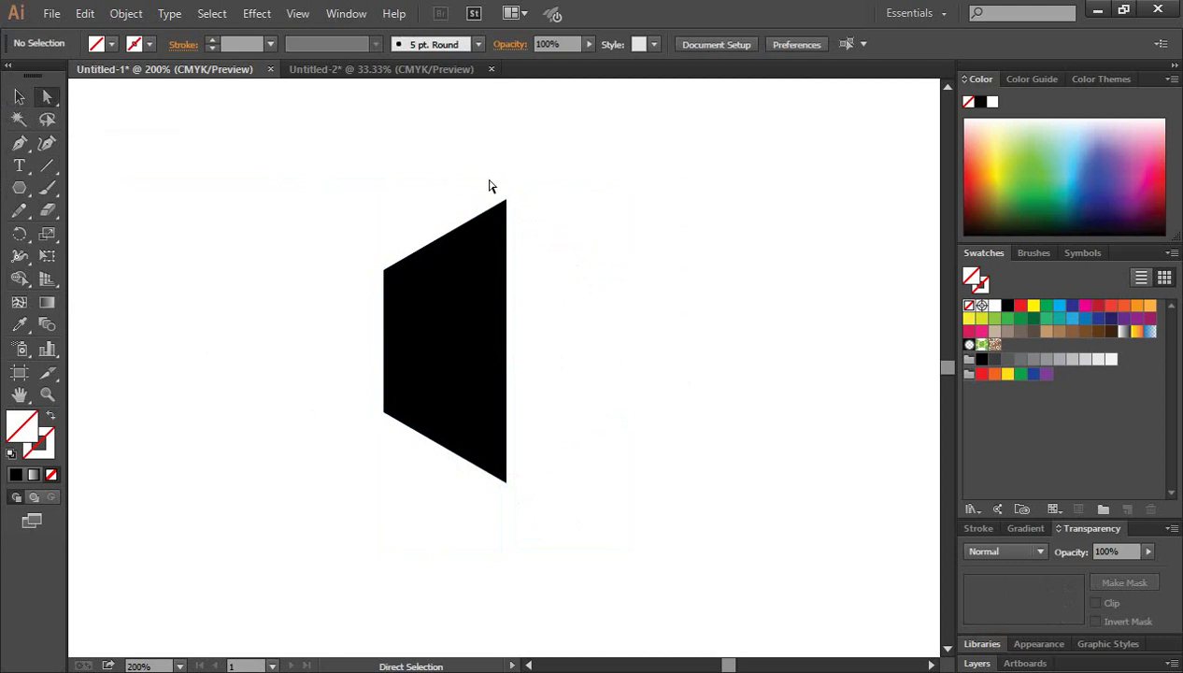
{"action": "left_click_drag", "start_coordinate": [488, 185], "coordinate": [535, 229]}
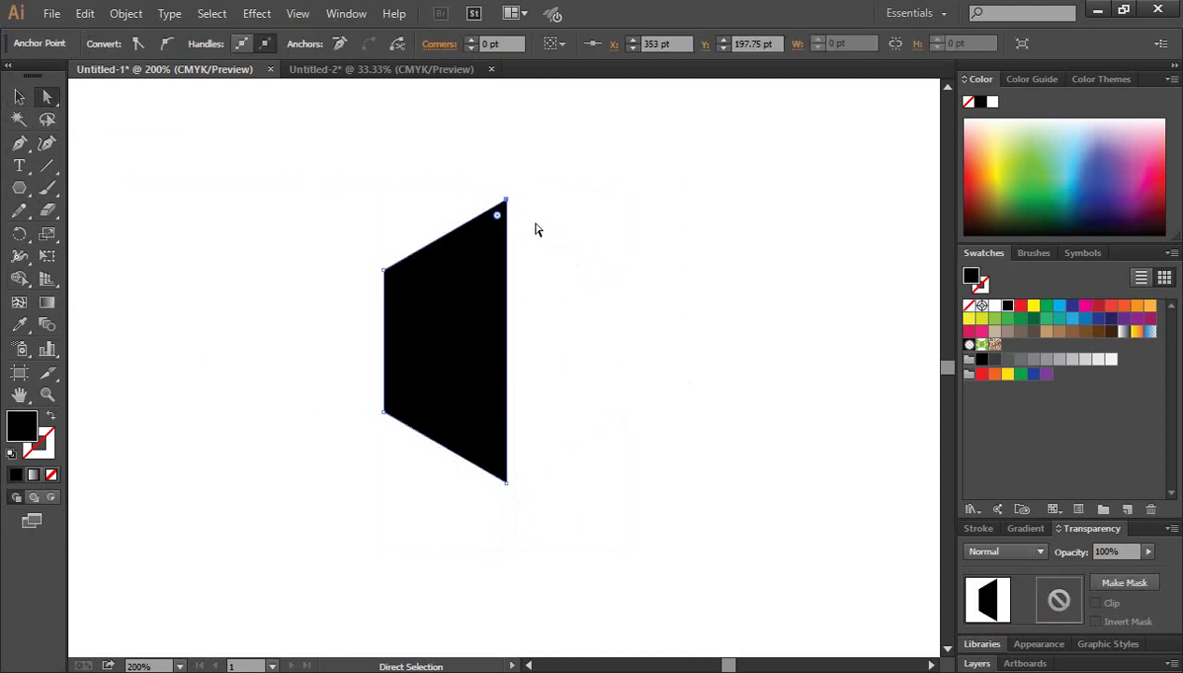
{"action": "key", "text": "Down"}
{"action": "key", "text": "Down"}
{"action": "key", "text": "Down"}
{"action": "key", "text": "Down"}
{"action": "key", "text": "Down"}
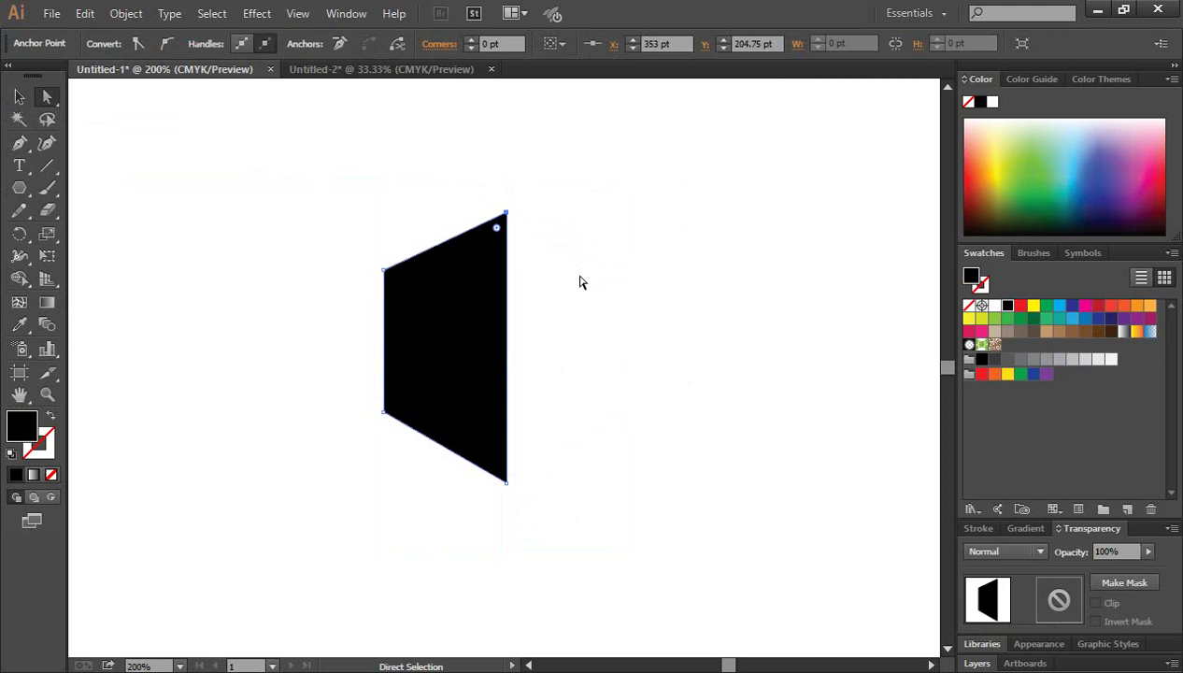
{"action": "key", "text": "Down"}
{"action": "key", "text": "Down"}
{"action": "key", "text": "Down"}
{"action": "key", "text": "Down"}
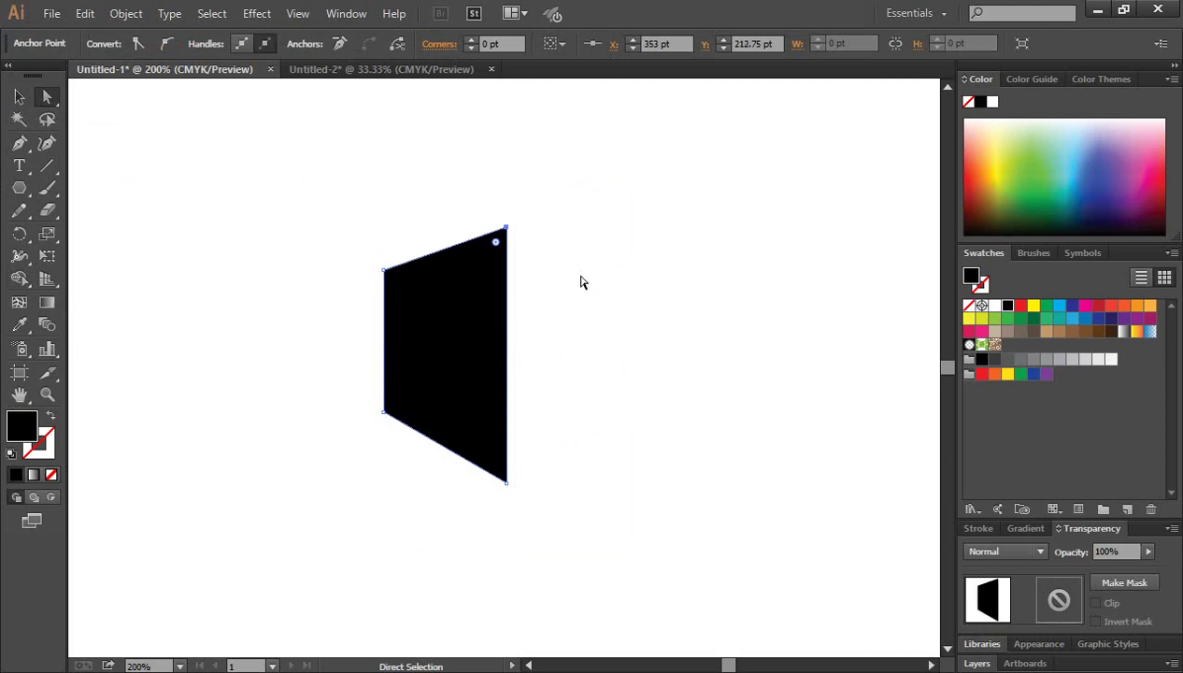
{"action": "key", "text": "Down"}
{"action": "key", "text": "Down"}
{"action": "key", "text": "Up"}
{"action": "key", "text": "Up"}
{"action": "left_click", "coordinate": [575, 274]}
{"action": "key", "text": "v"}
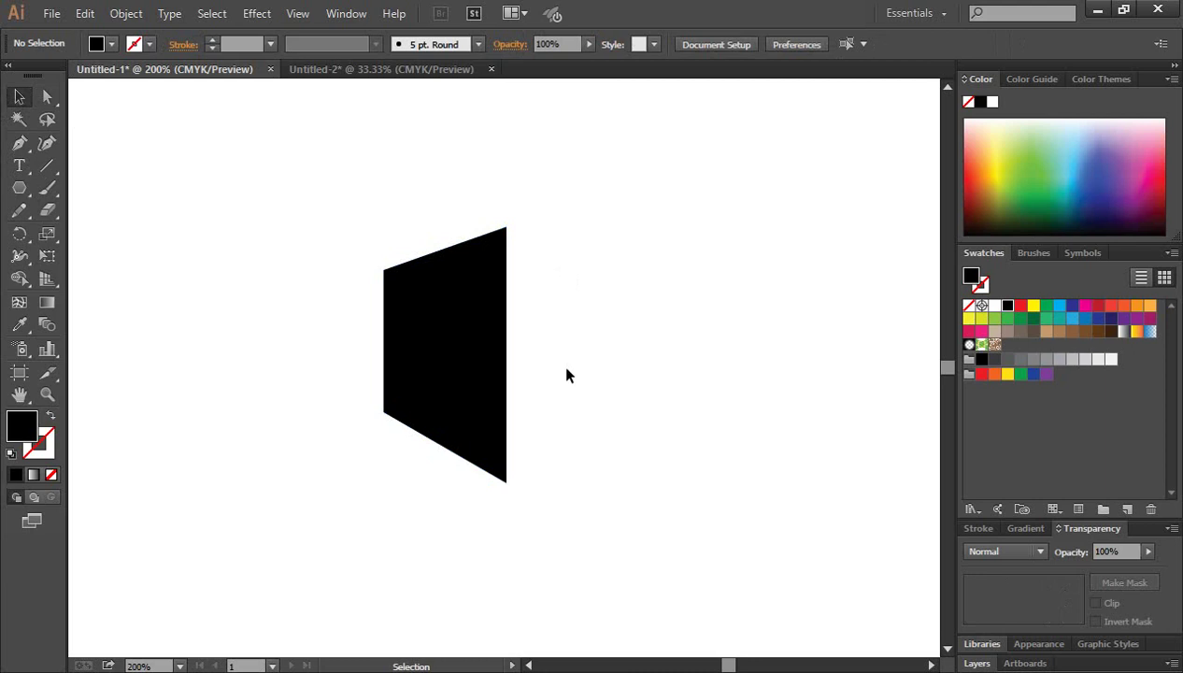
{"action": "left_click", "coordinate": [460, 344]}
Make a vertically reflected copy of the left face and move it right to join it
{"action": "right_click", "coordinate": [446, 324]}
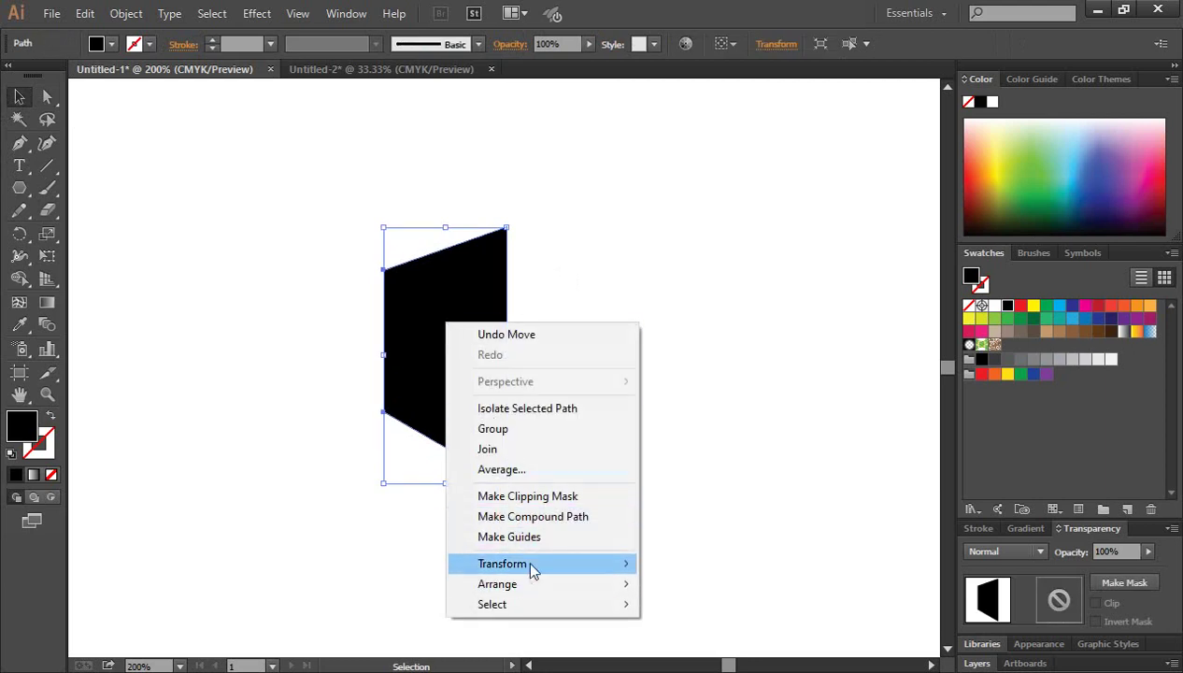
{"action": "mouse_move", "coordinate": [542, 563]}
{"action": "left_click", "coordinate": [701, 470]}
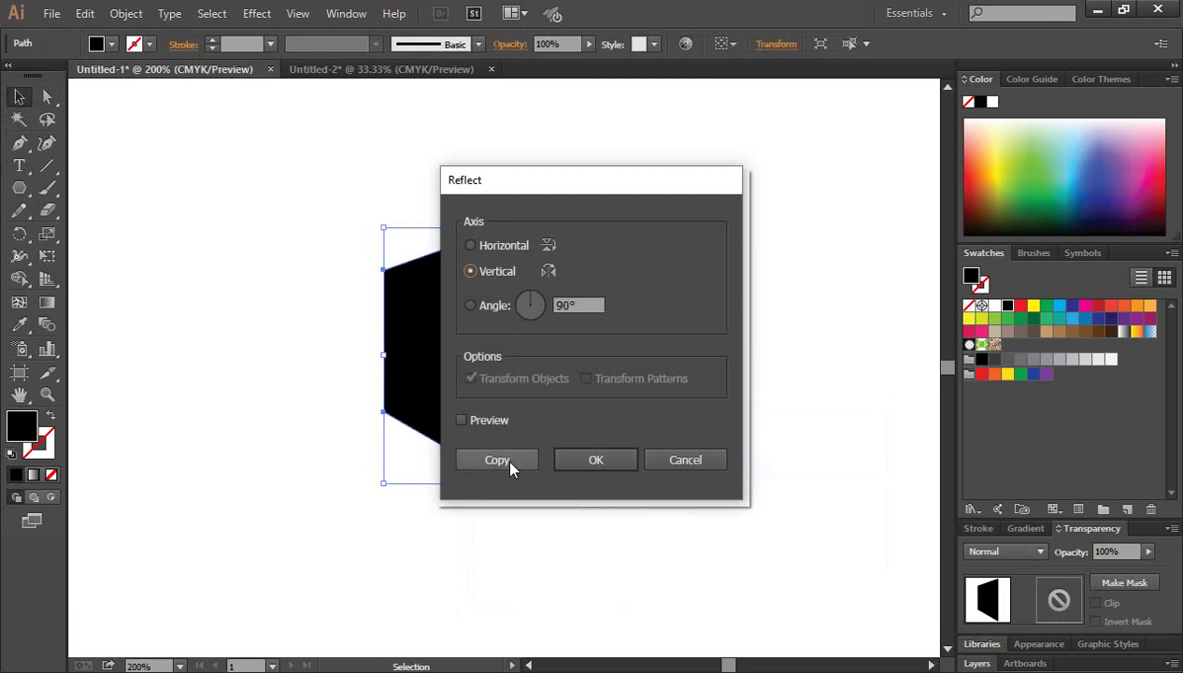
{"action": "left_click", "coordinate": [495, 460]}
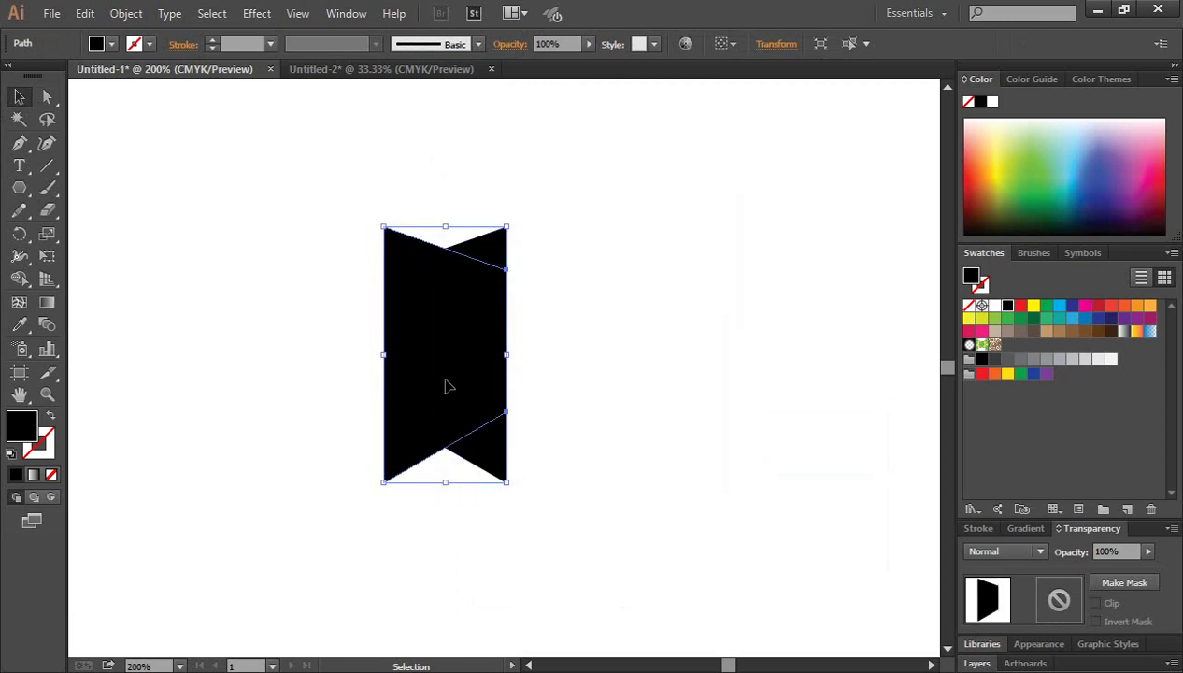
{"action": "left_click_drag", "start_coordinate": [457, 383], "coordinate": [567, 392]}
Fill the cube's right face with dark grey
{"action": "left_click", "coordinate": [691, 455]}
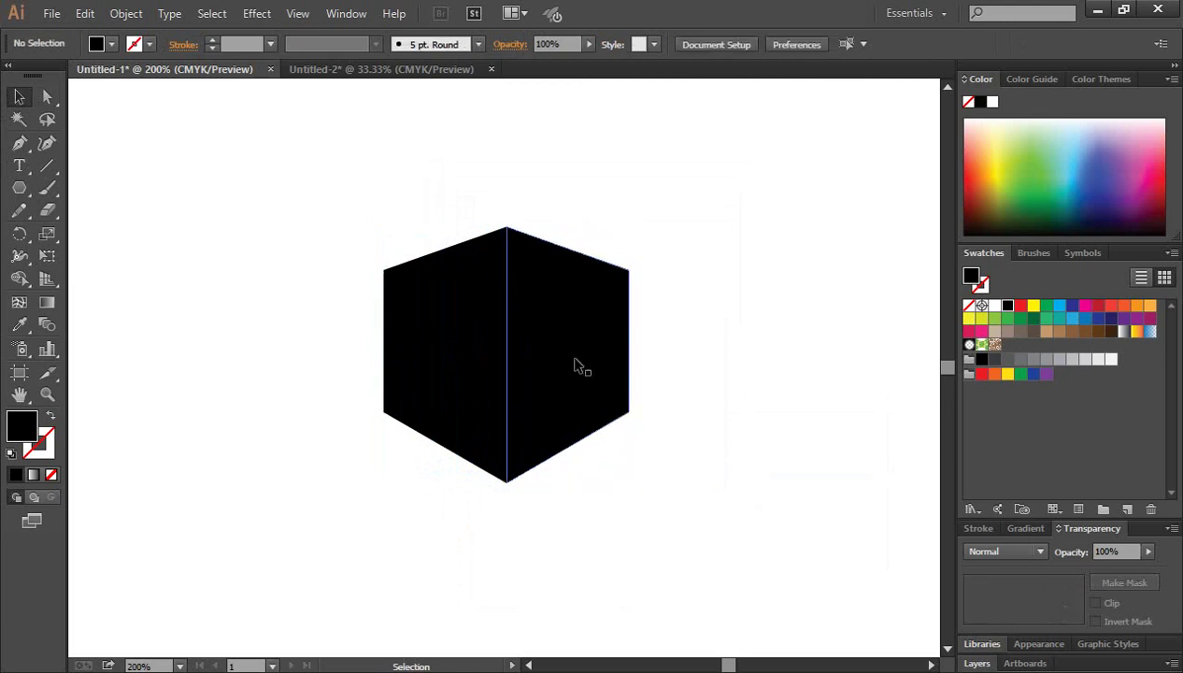
{"action": "left_click", "coordinate": [577, 353]}
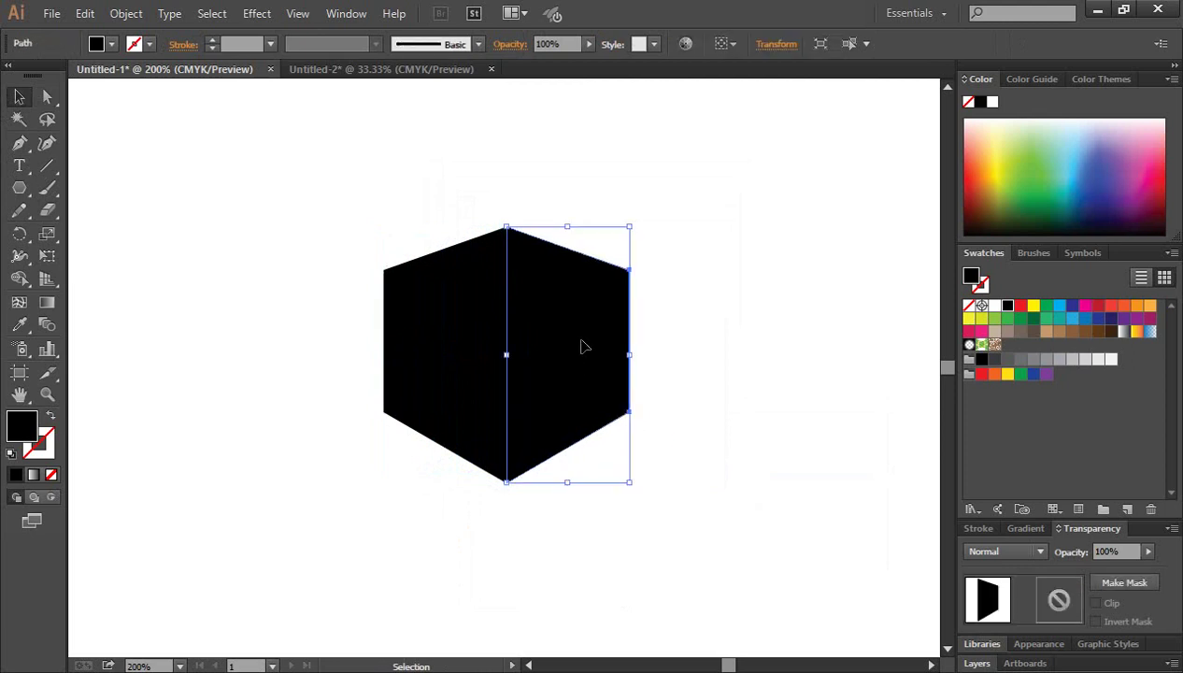
{"action": "left_click", "coordinate": [995, 361]}
{"action": "left_click", "coordinate": [709, 428]}
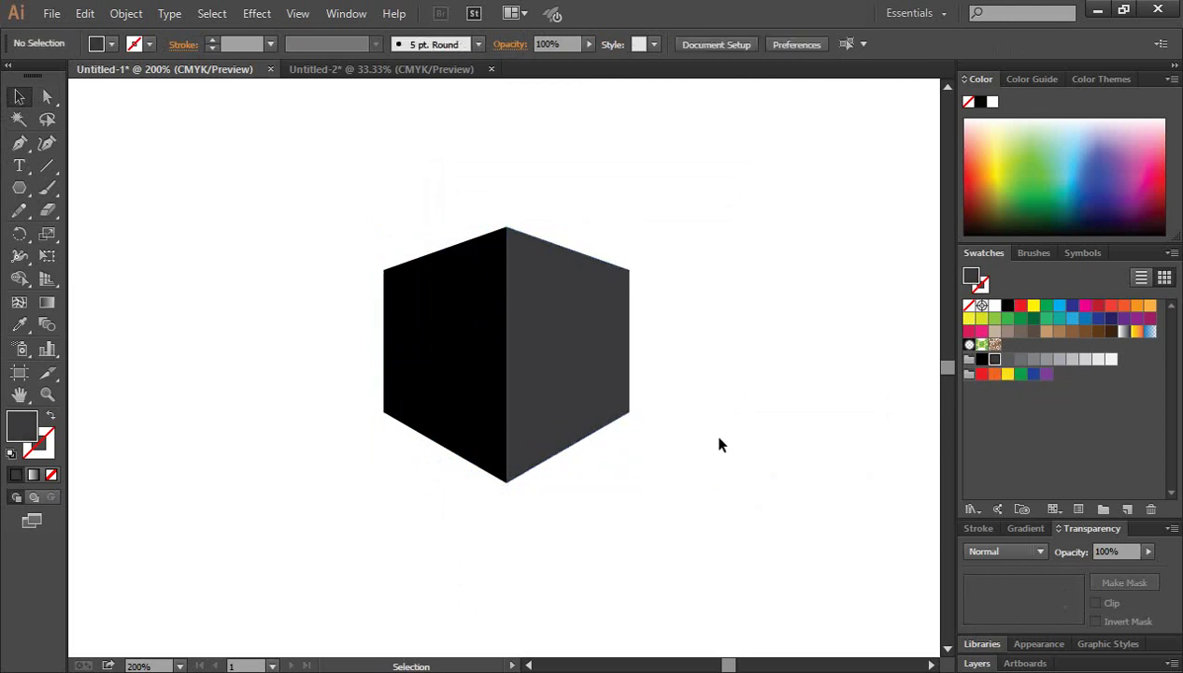
{"action": "left_click", "coordinate": [534, 381]}
Nudge the cube's bottom anchor points down twice to make it taller
{"action": "left_click_drag", "start_coordinate": [251, 176], "coordinate": [787, 547]}
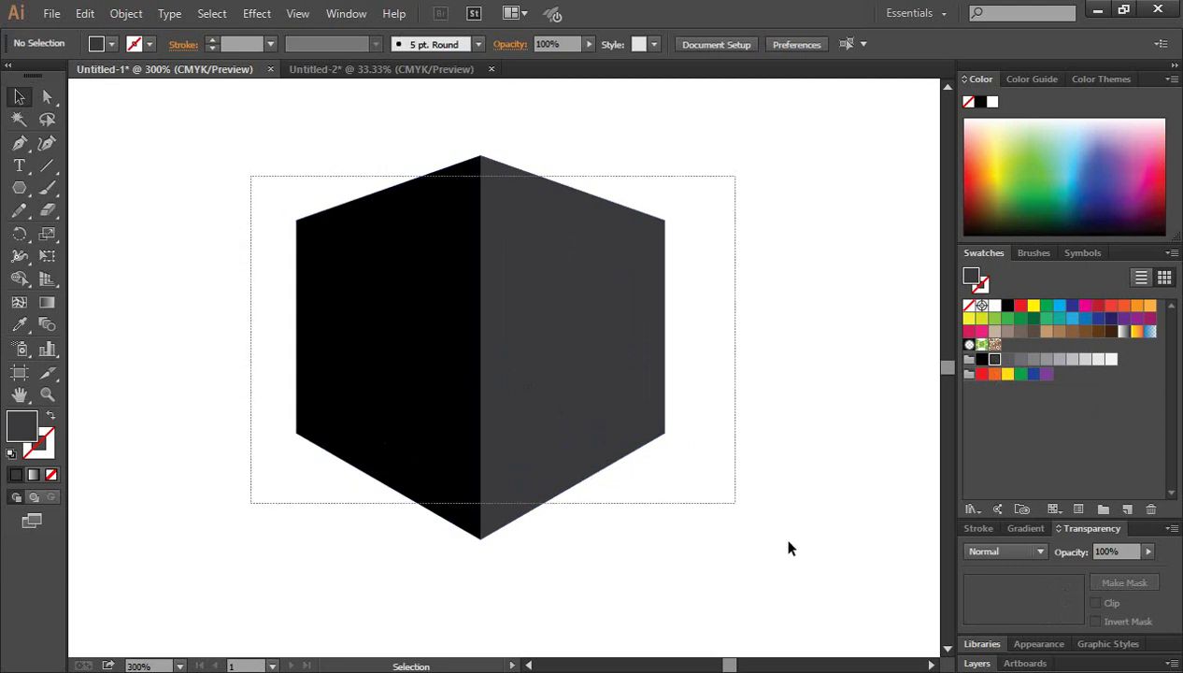
{"action": "left_click", "coordinate": [47, 99]}
{"action": "left_click_drag", "start_coordinate": [250, 392], "coordinate": [722, 572]}
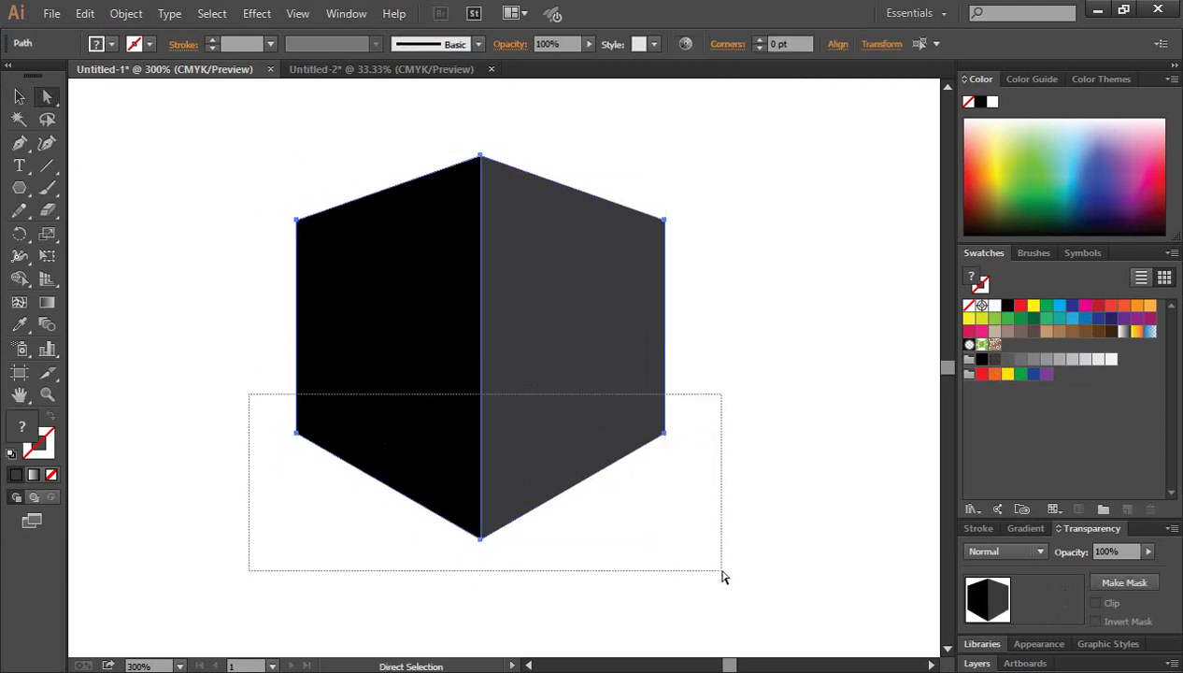
{"action": "key", "text": "v"}
{"action": "key", "text": "ctrl+minus"}
{"action": "key", "text": "ctrl+minus"}
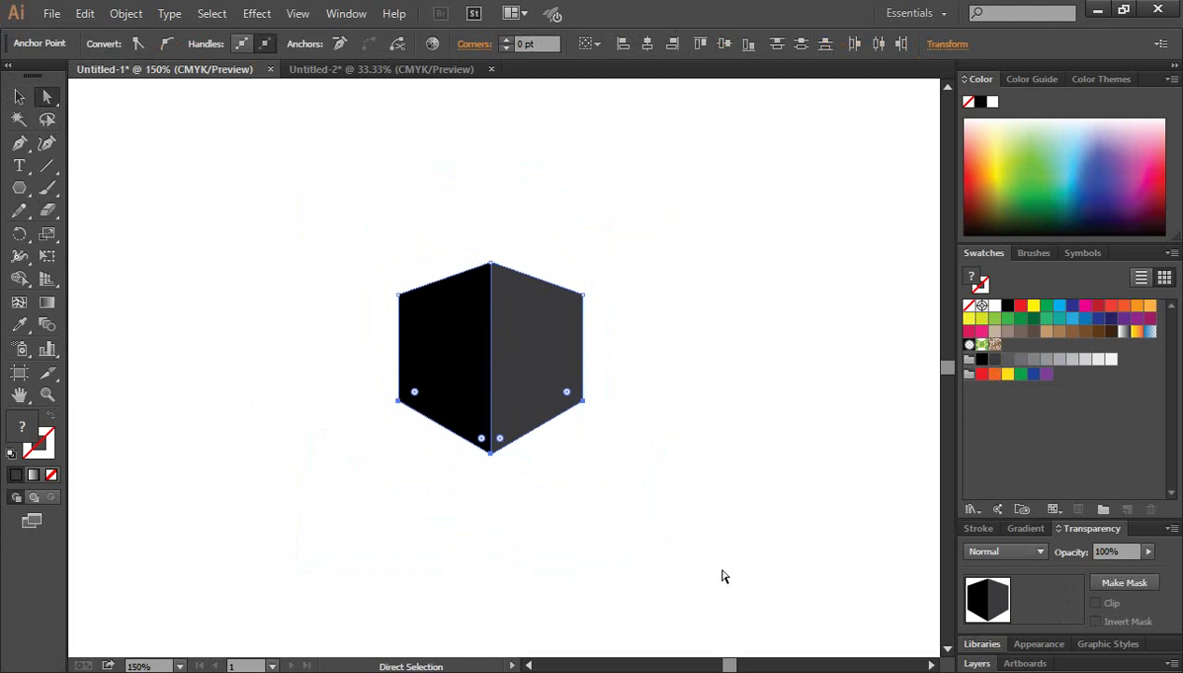
{"action": "key", "text": "Down"}
{"action": "key", "text": "Down"}
{"action": "key", "text": "Down"}
{"action": "key", "text": "Down"}
{"action": "key", "text": "Down"}
{"action": "key", "text": "Down"}
{"action": "key", "text": "Down"}
{"action": "key", "text": "Down"}
{"action": "key", "text": "Down"}
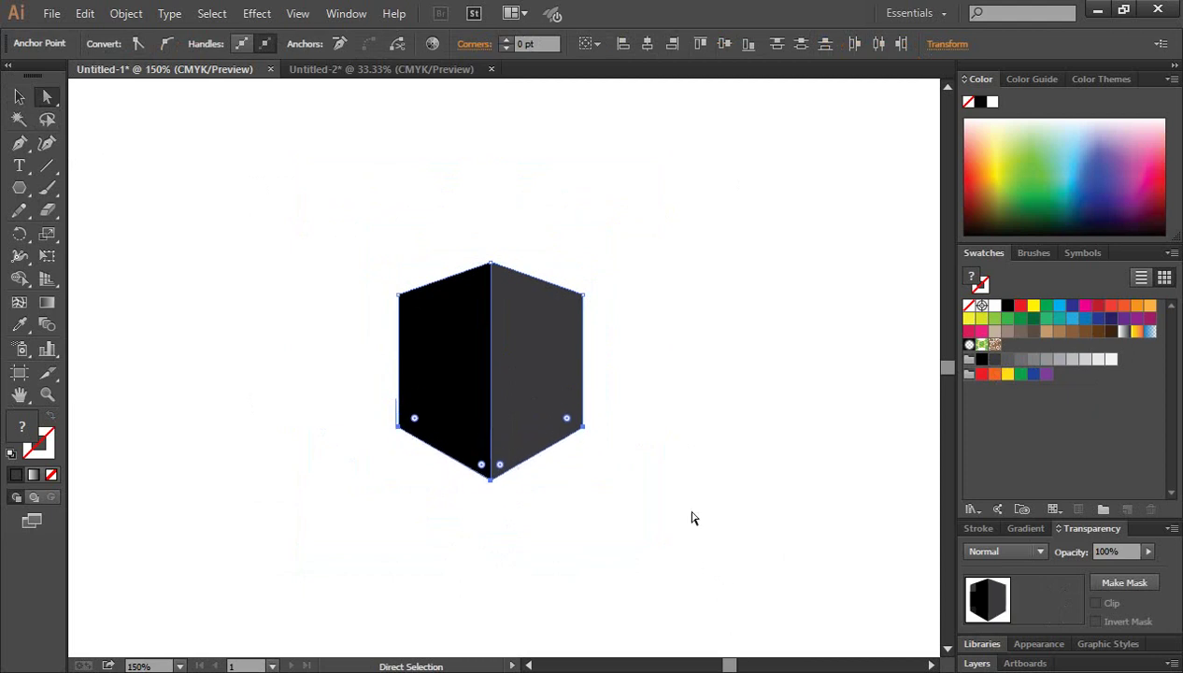
{"action": "key", "text": "Down"}
{"action": "key", "text": "Down"}
{"action": "key", "text": "Down"}
{"action": "key", "text": "Down"}
{"action": "left_click", "coordinate": [551, 530]}
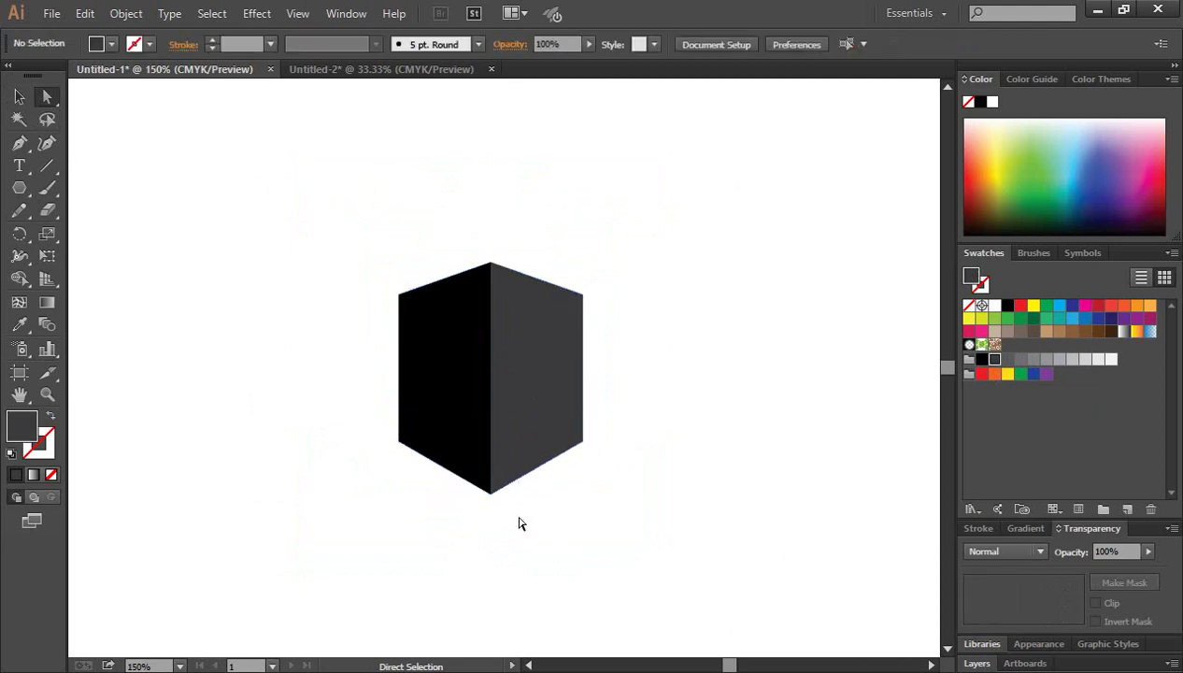
Raise the cube's bottom point two nudges to flatten the base
{"action": "left_click_drag", "start_coordinate": [520, 516], "coordinate": [467, 482]}
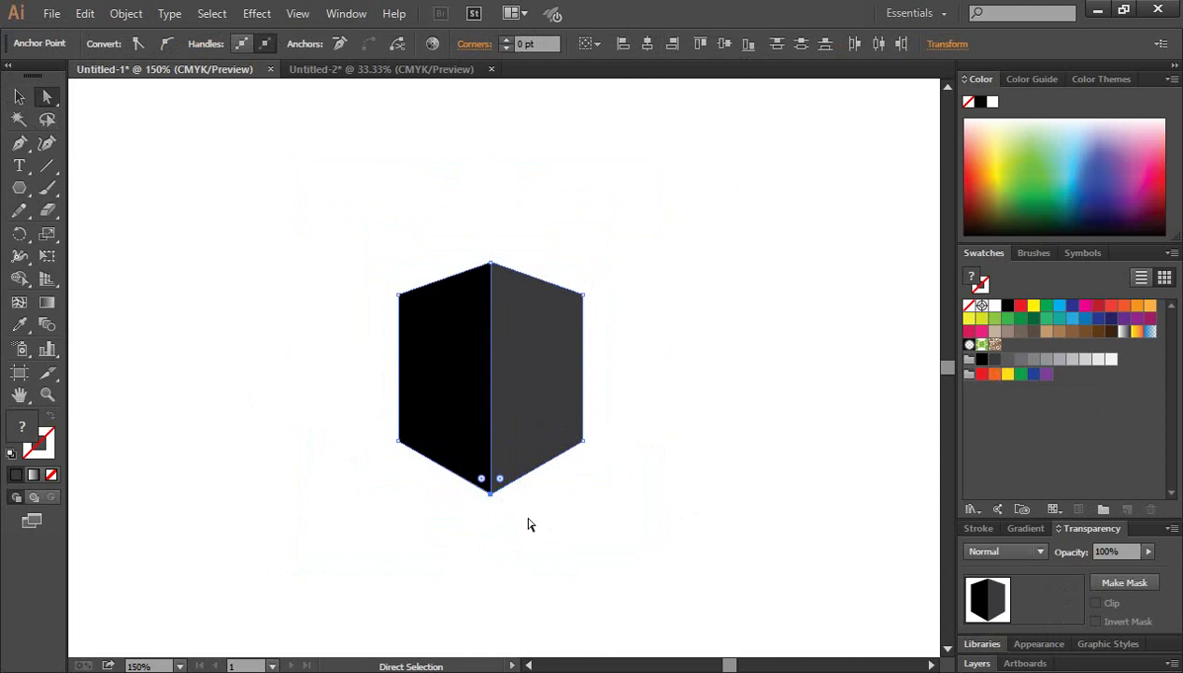
{"action": "key", "text": "Up"}
{"action": "key", "text": "Up"}
{"action": "key", "text": "Up"}
{"action": "key", "text": "Up"}
{"action": "key", "text": "Up"}
{"action": "key", "text": "Up"}
{"action": "key", "text": "Up"}
{"action": "key", "text": "Up"}
{"action": "key", "text": "Up"}
{"action": "key", "text": "Up"}
{"action": "key", "text": "Up"}
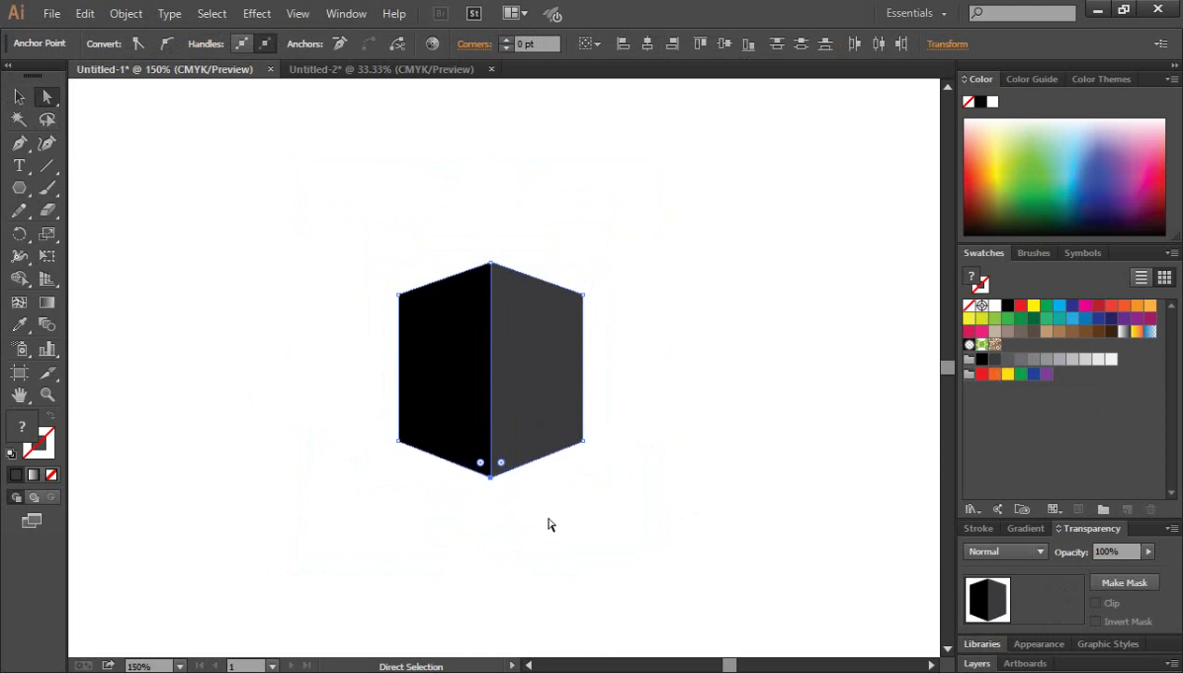
{"action": "key", "text": "Up"}
{"action": "key", "text": "Up"}
{"action": "key", "text": "Up"}
{"action": "left_click", "coordinate": [623, 505]}
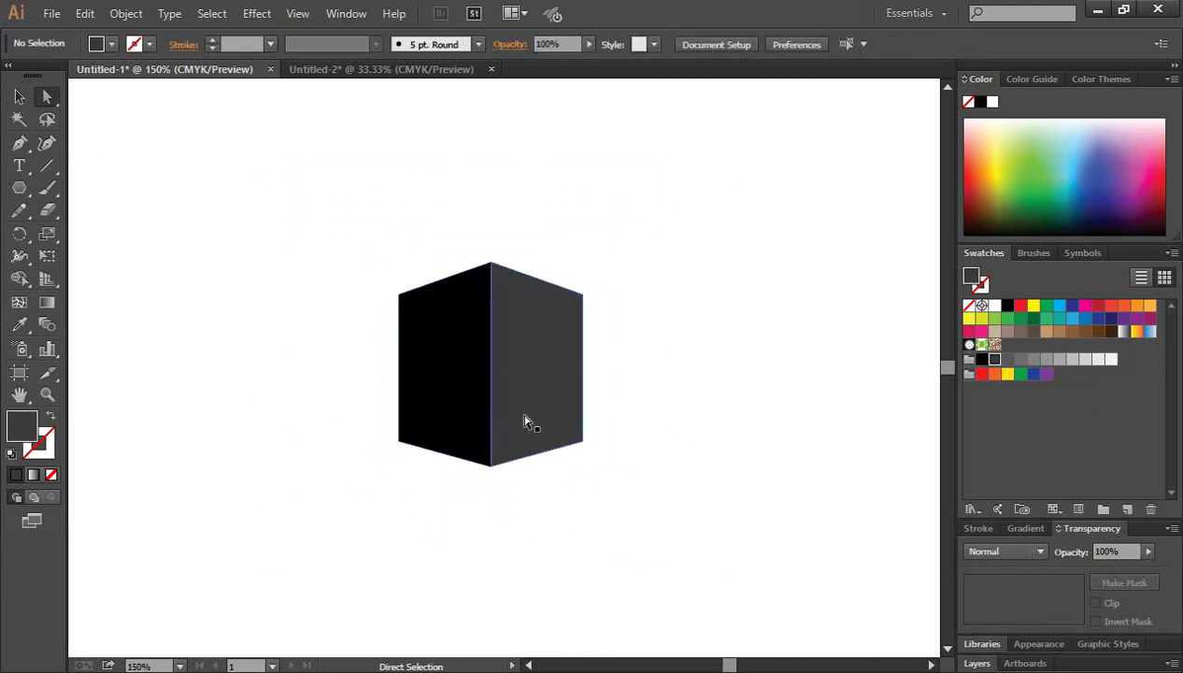
{"action": "left_click", "coordinate": [509, 379]}
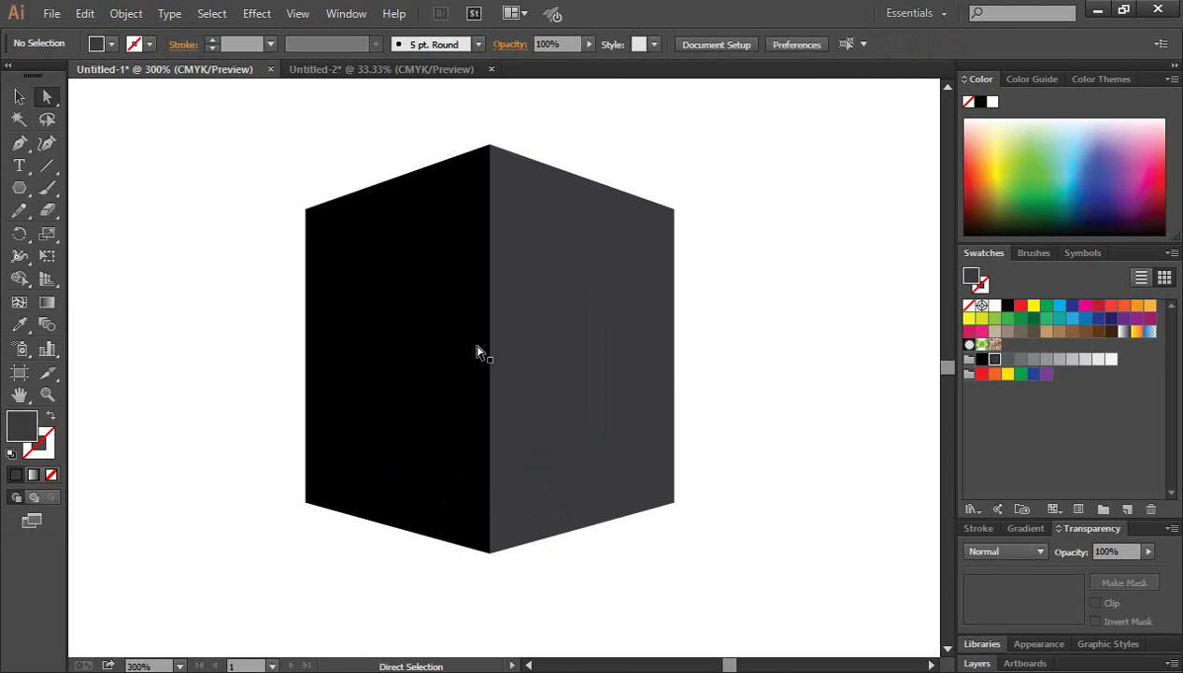
Draw a thin orange-filled rectangle across the upper left face
{"action": "left_click", "coordinate": [18, 186]}
{"action": "left_click", "coordinate": [110, 187]}
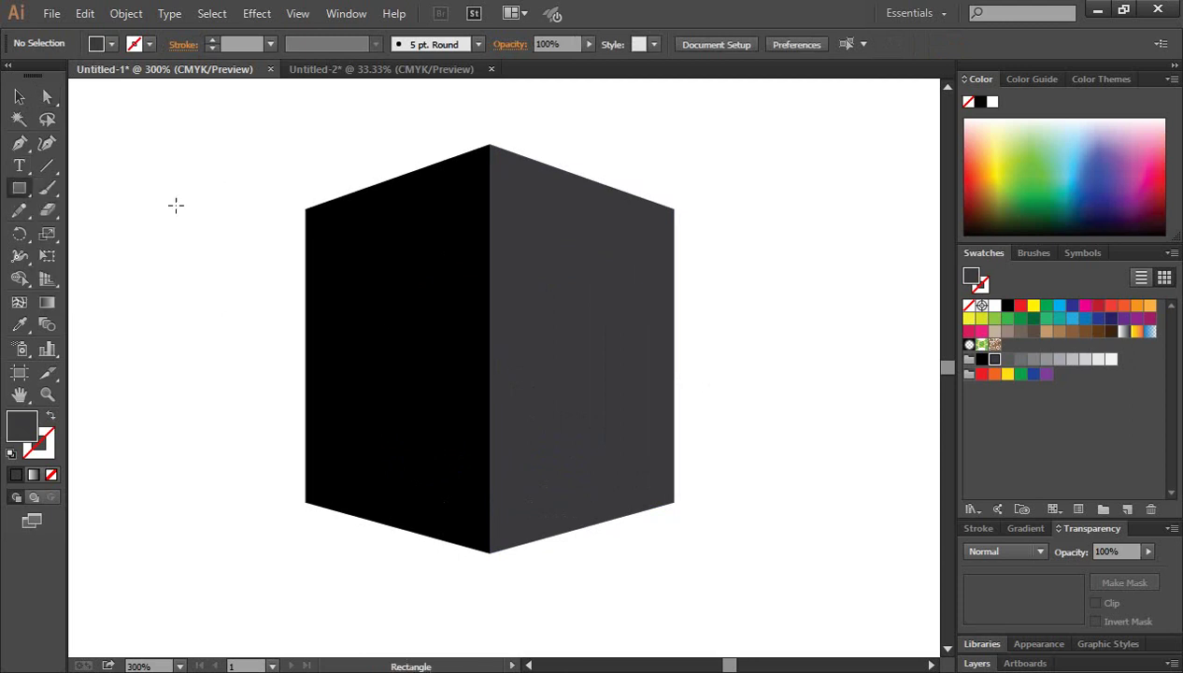
{"action": "left_click_drag", "start_coordinate": [296, 234], "coordinate": [496, 251]}
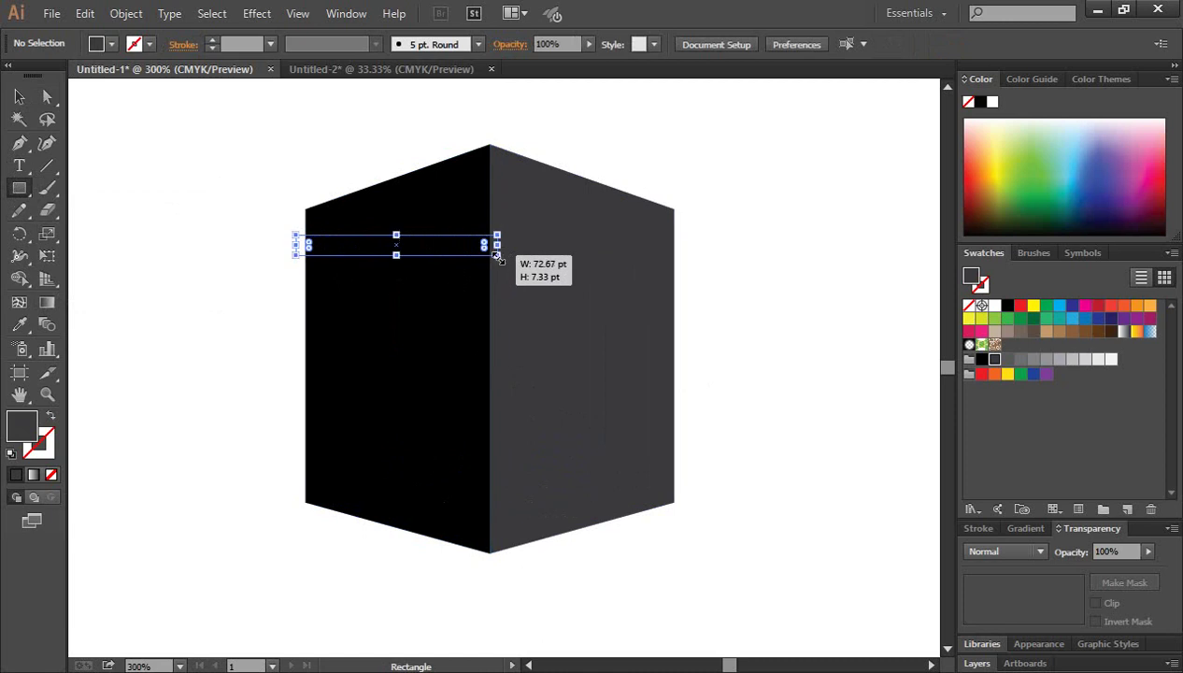
{"action": "key", "text": "v"}
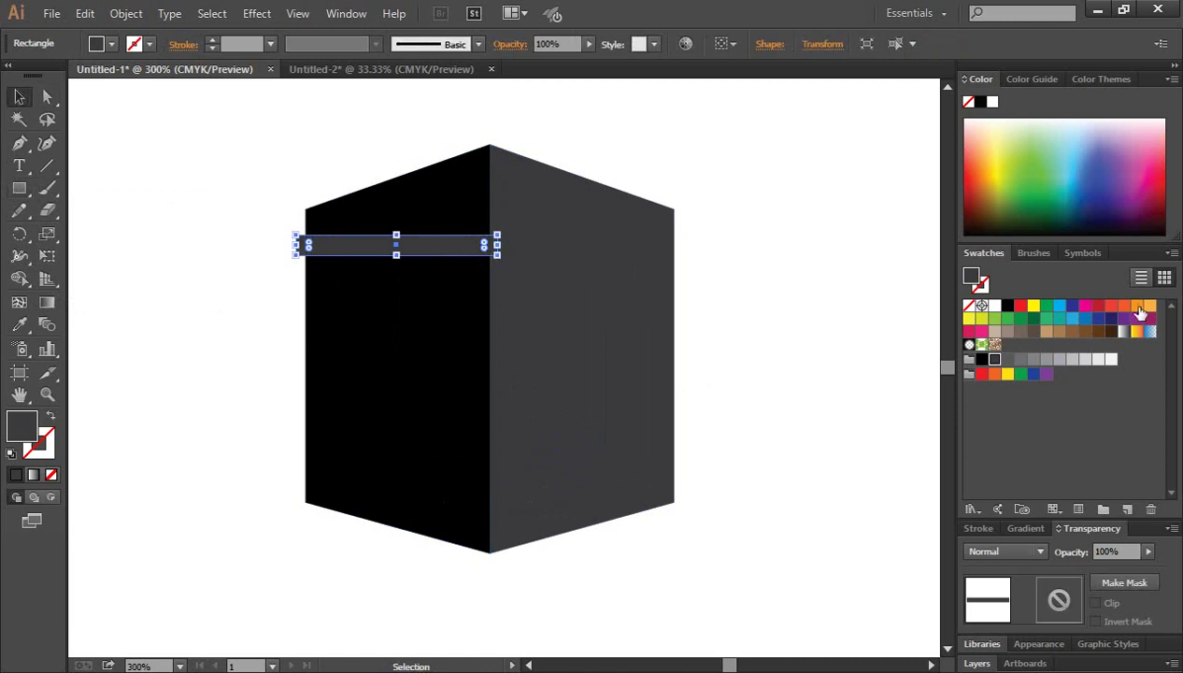
{"action": "left_click", "coordinate": [1138, 309]}
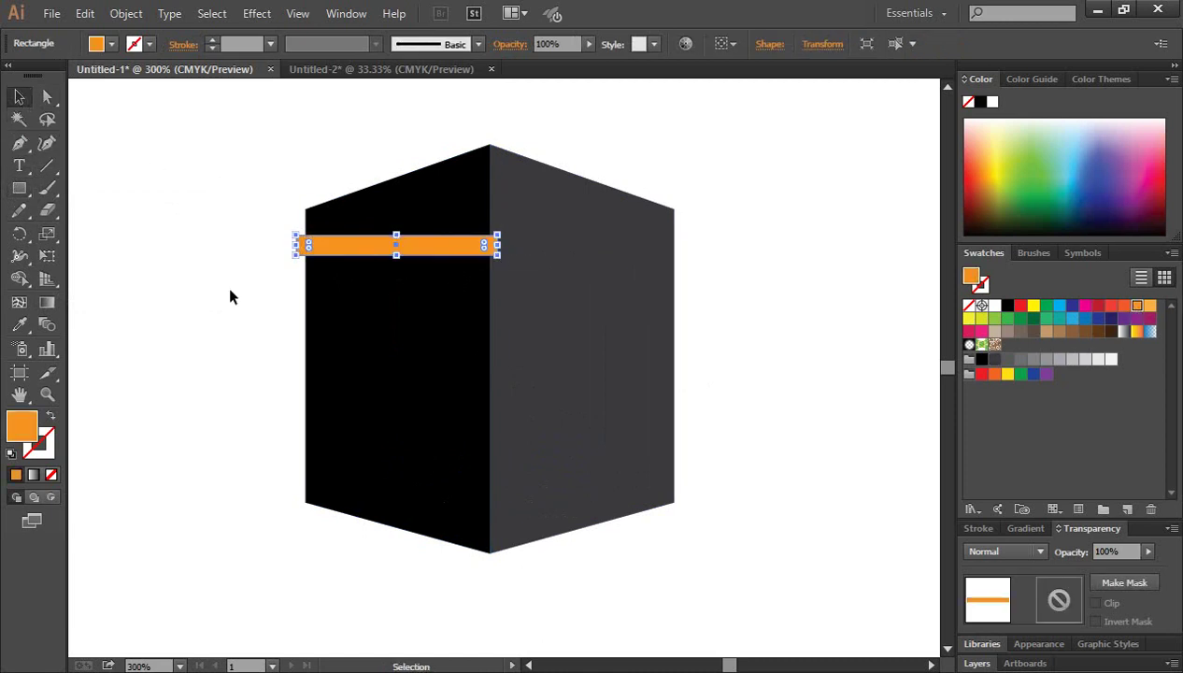
{"action": "left_click", "coordinate": [230, 297]}
Tilt and move the orange bar to follow the left face's slanted top edge
{"action": "left_click", "coordinate": [422, 246]}
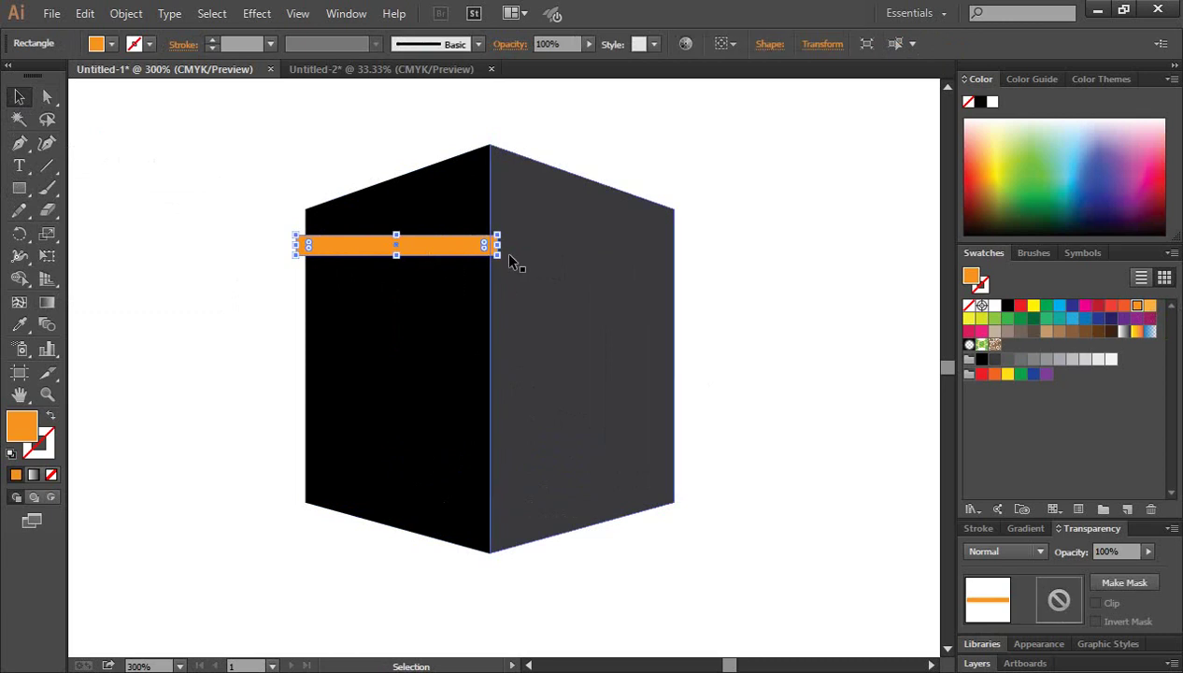
{"action": "left_click_drag", "start_coordinate": [506, 254], "coordinate": [503, 221]}
{"action": "left_click_drag", "start_coordinate": [421, 251], "coordinate": [433, 234]}
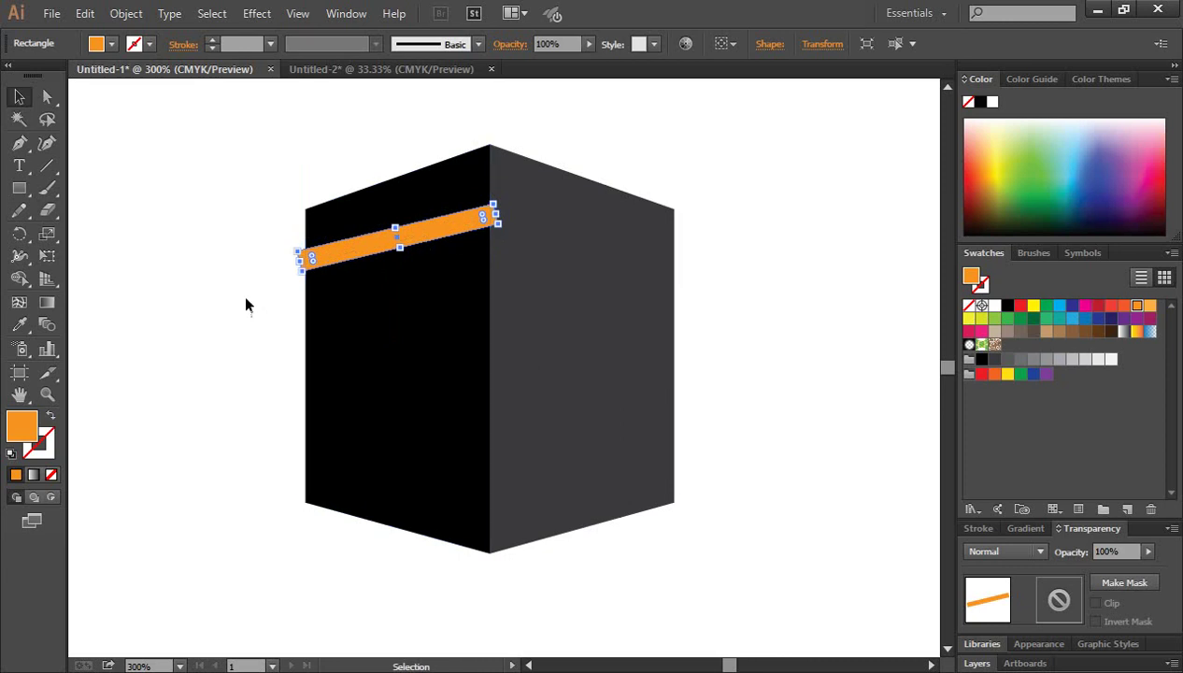
{"action": "key", "text": "ctrl+equal"}
{"action": "key", "text": "ctrl+equal"}
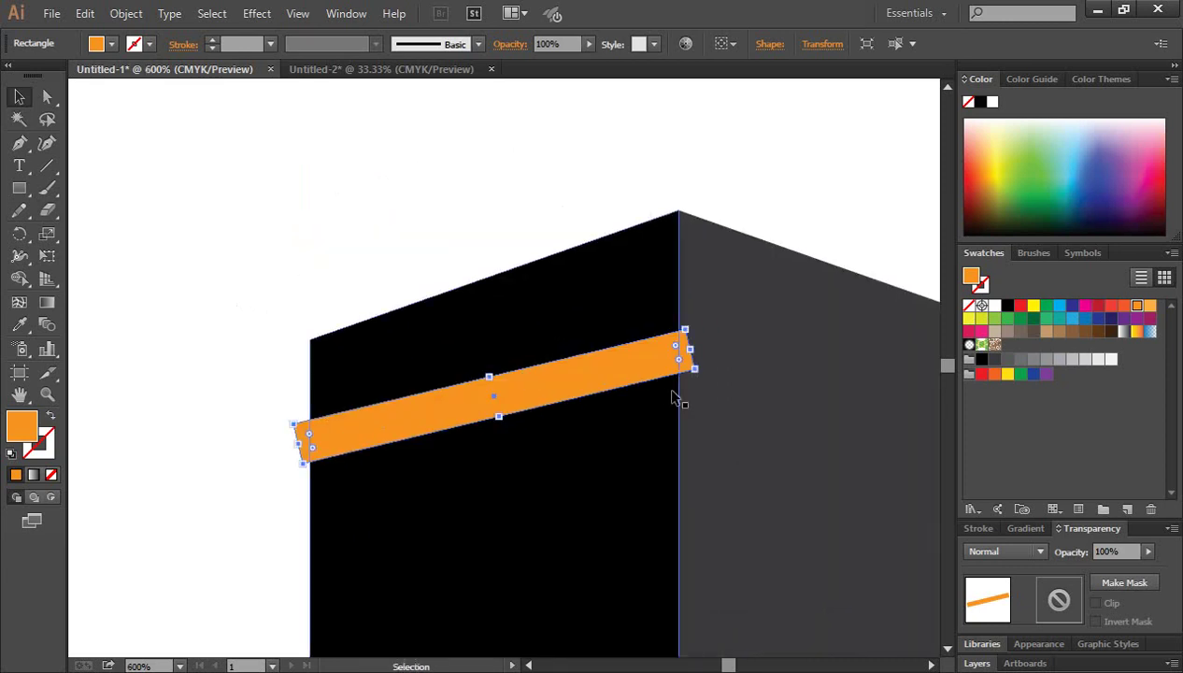
{"action": "left_click_drag", "start_coordinate": [704, 372], "coordinate": [701, 364]}
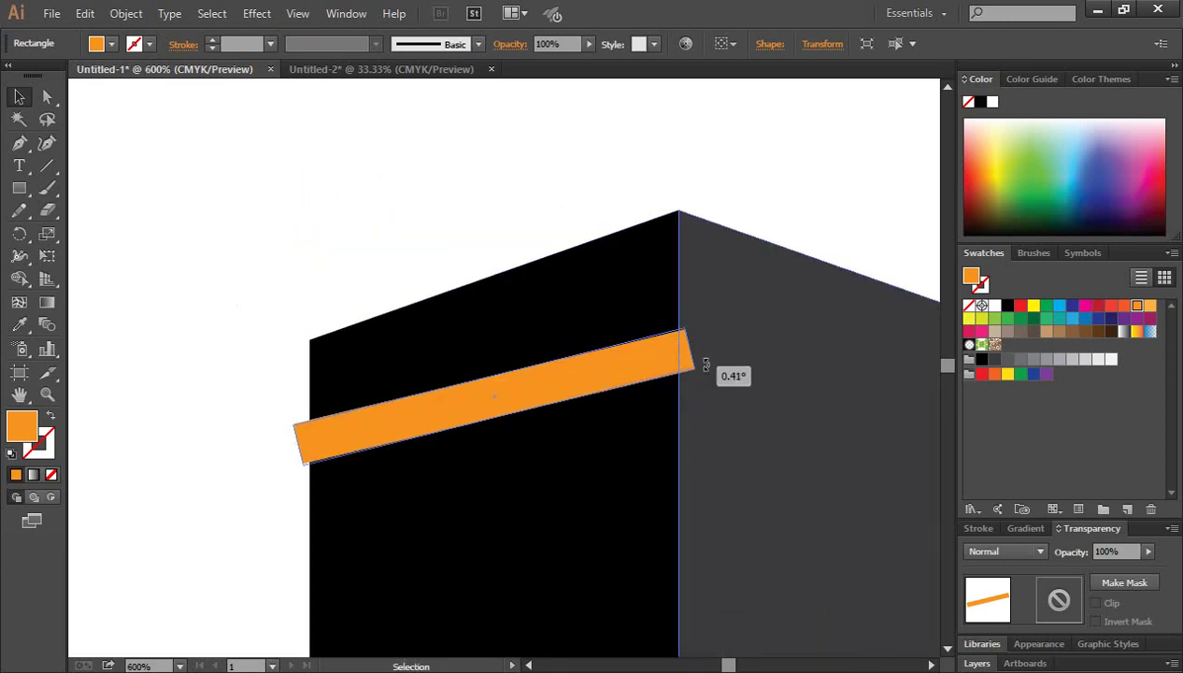
{"action": "left_click", "coordinate": [173, 432]}
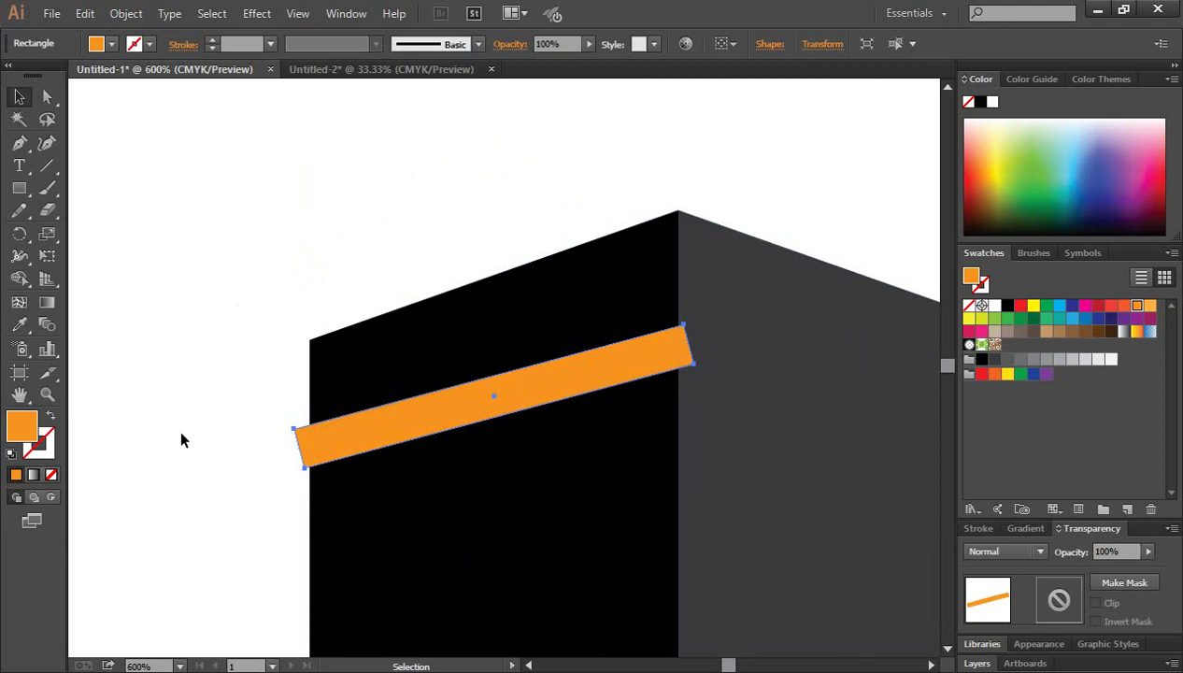
Activate Shape Builder and reframe the view on the orange band
{"action": "key", "text": "shift+m"}
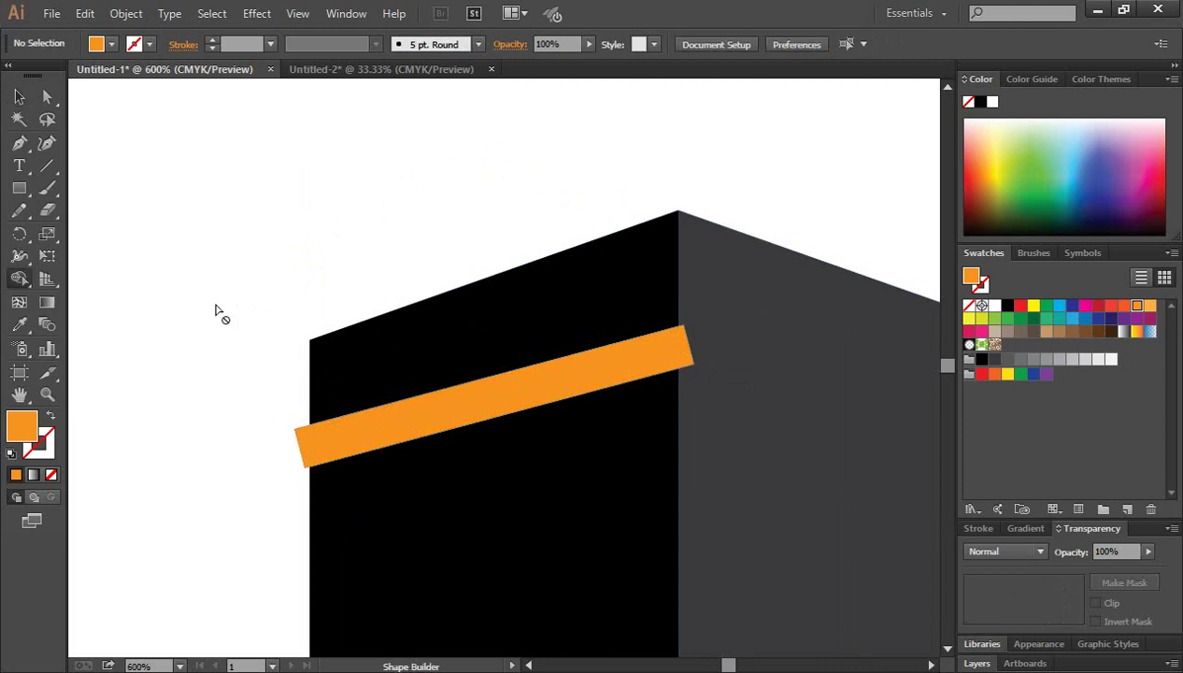
{"action": "right_click", "coordinate": [216, 305]}
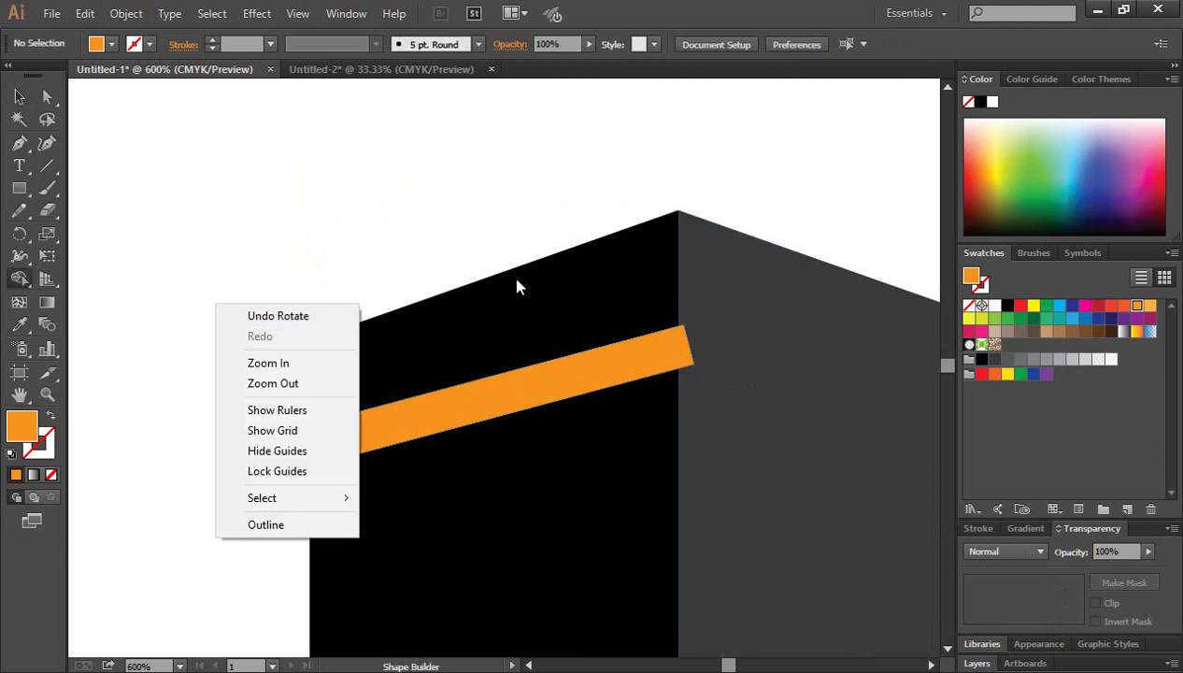
{"action": "left_click", "coordinate": [492, 227]}
{"action": "key", "text": "ctrl+minus"}
{"action": "scroll", "coordinate": [644, 378], "scroll_direction": "down", "scroll_amount": 2}
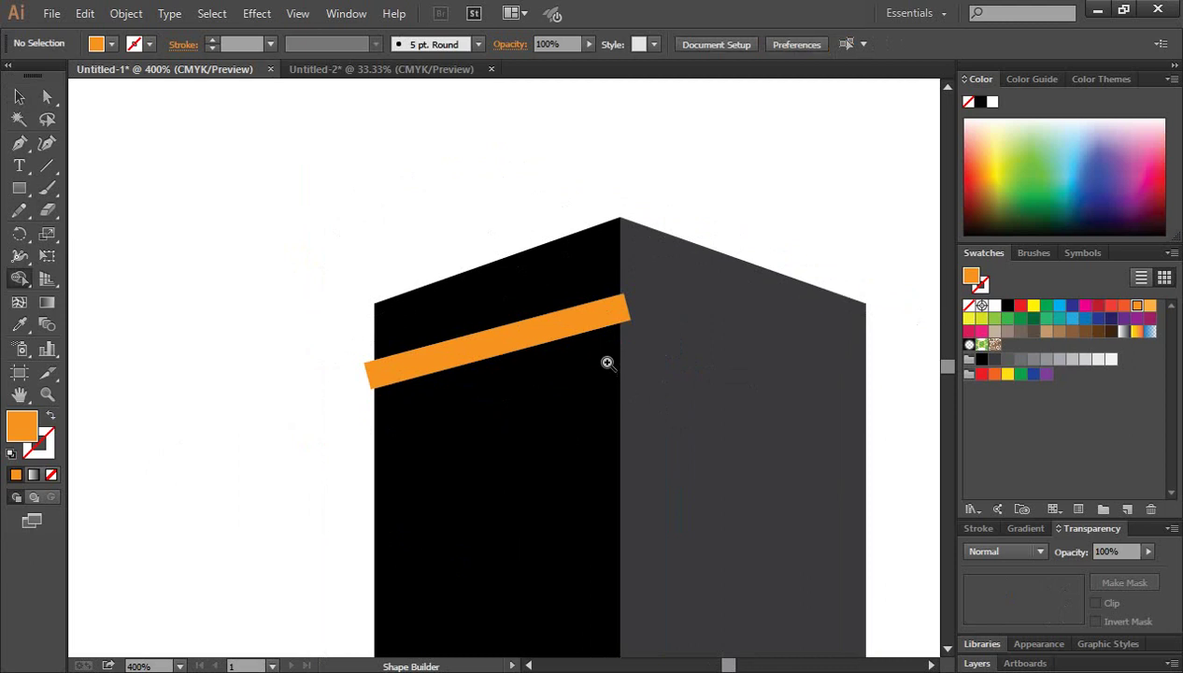
{"action": "left_click", "coordinate": [607, 361], "text": "ctrl"}
Trim away the orange band's slivers overhanging both edges of the left face
{"action": "key", "text": "v"}
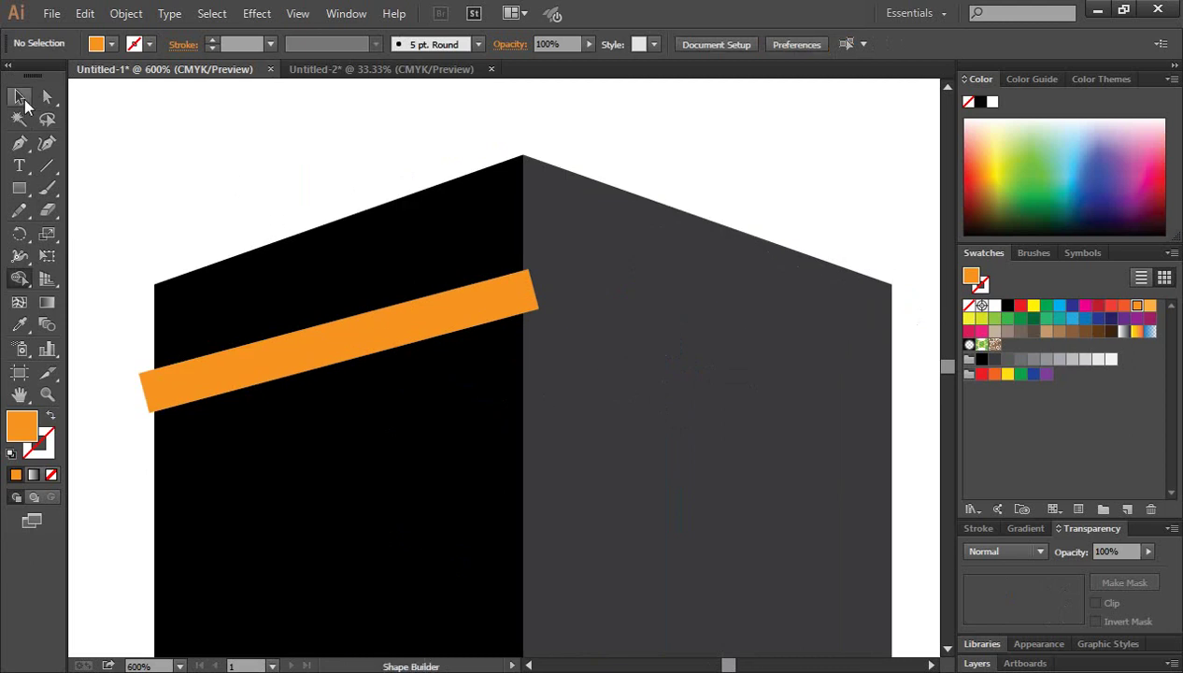
{"action": "left_click_drag", "start_coordinate": [288, 164], "coordinate": [336, 461]}
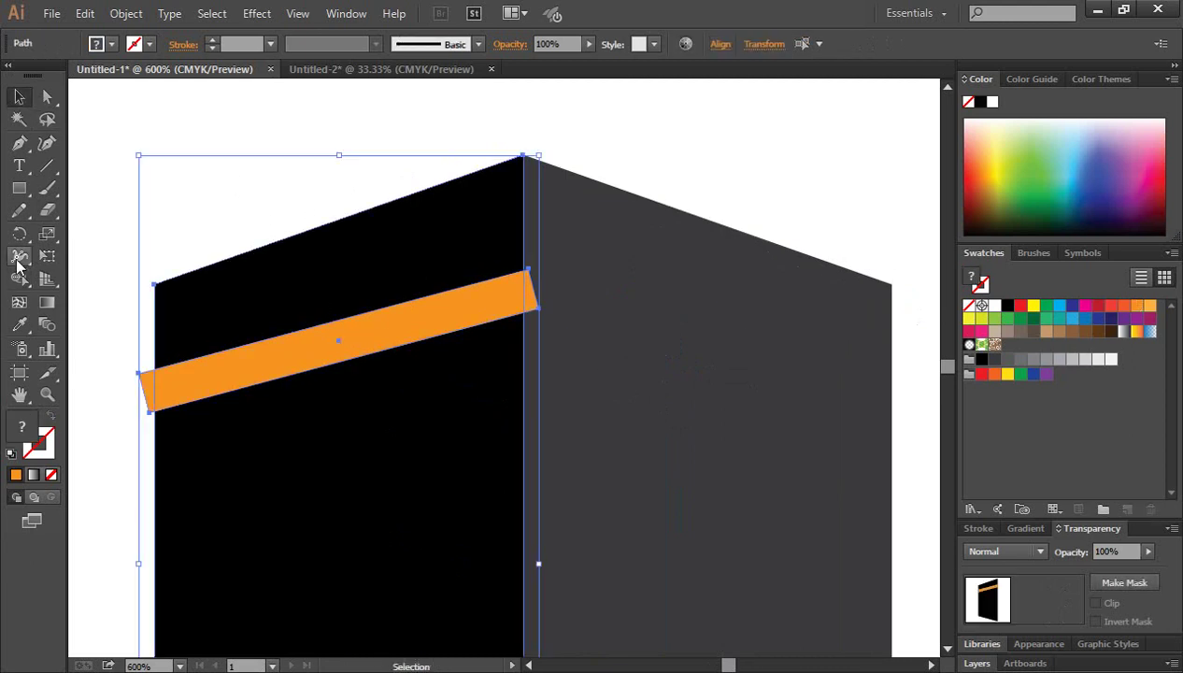
{"action": "left_click", "coordinate": [18, 280]}
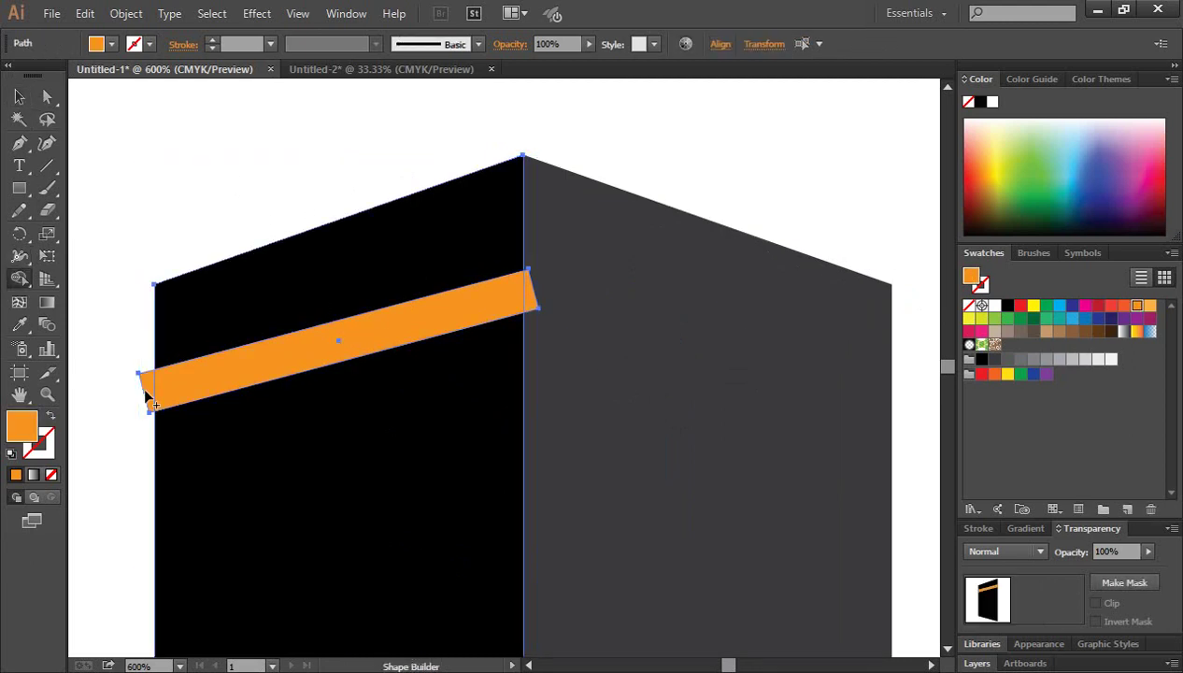
{"action": "left_click", "coordinate": [144, 383], "text": "alt"}
{"action": "left_click", "coordinate": [528, 299], "text": "alt"}
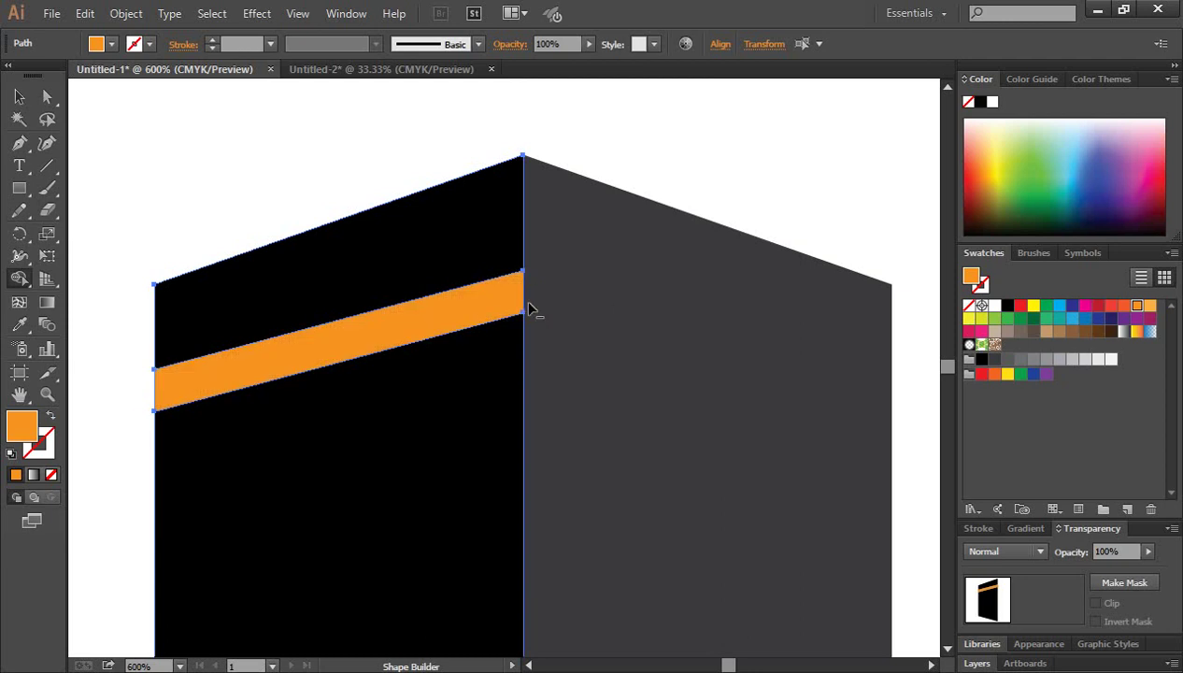
{"action": "left_click", "coordinate": [19, 96]}
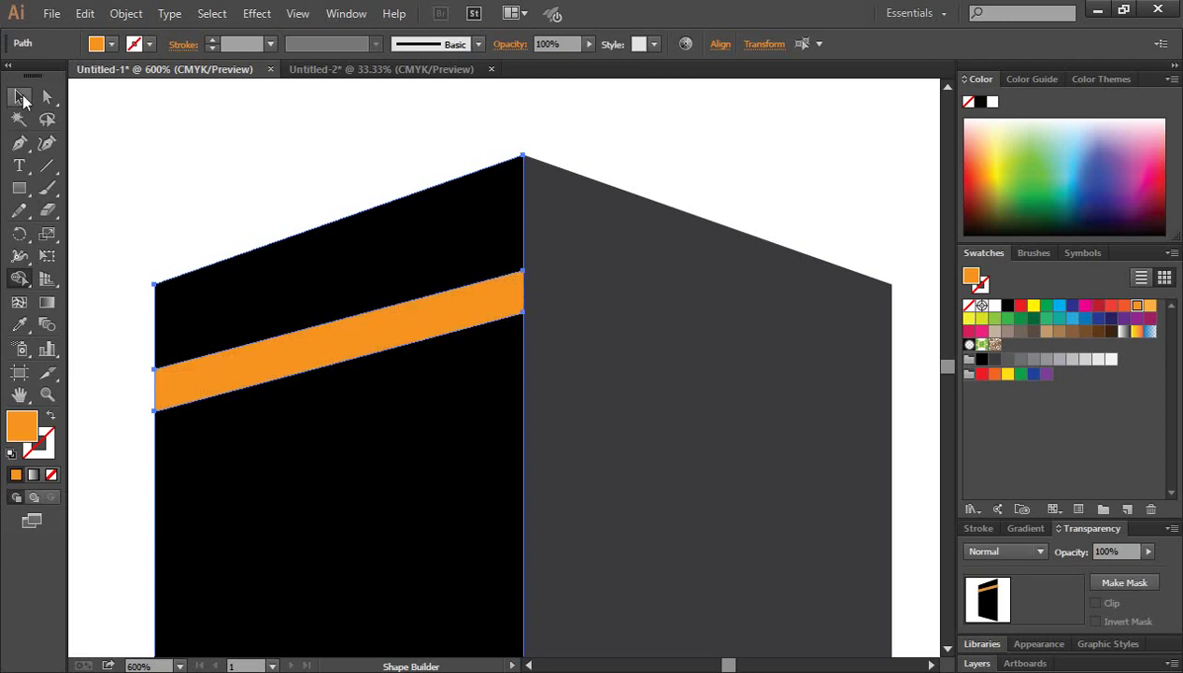
{"action": "left_click", "coordinate": [347, 137]}
{"action": "key", "text": "ctrl+minus"}
{"action": "key", "text": "ctrl+minus"}
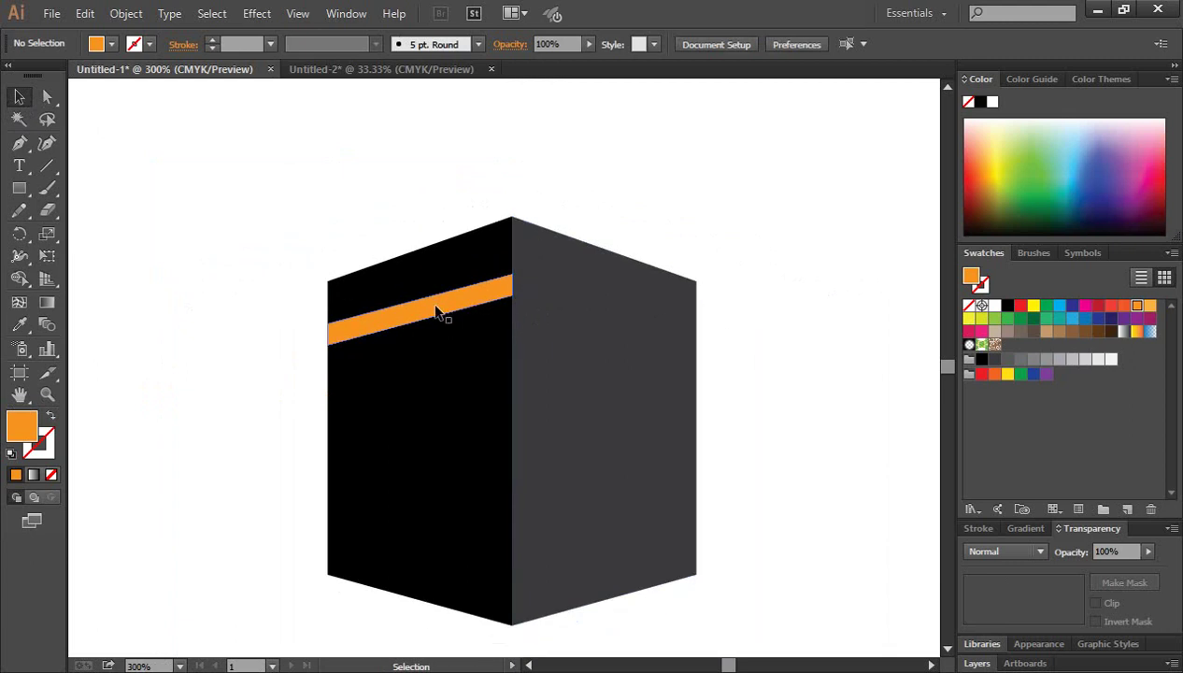
Place a reflected copy of the orange band onto the dark grey right face
{"action": "left_click", "coordinate": [437, 312]}
{"action": "right_click", "coordinate": [432, 313]}
{"action": "mouse_move", "coordinate": [487, 545]}
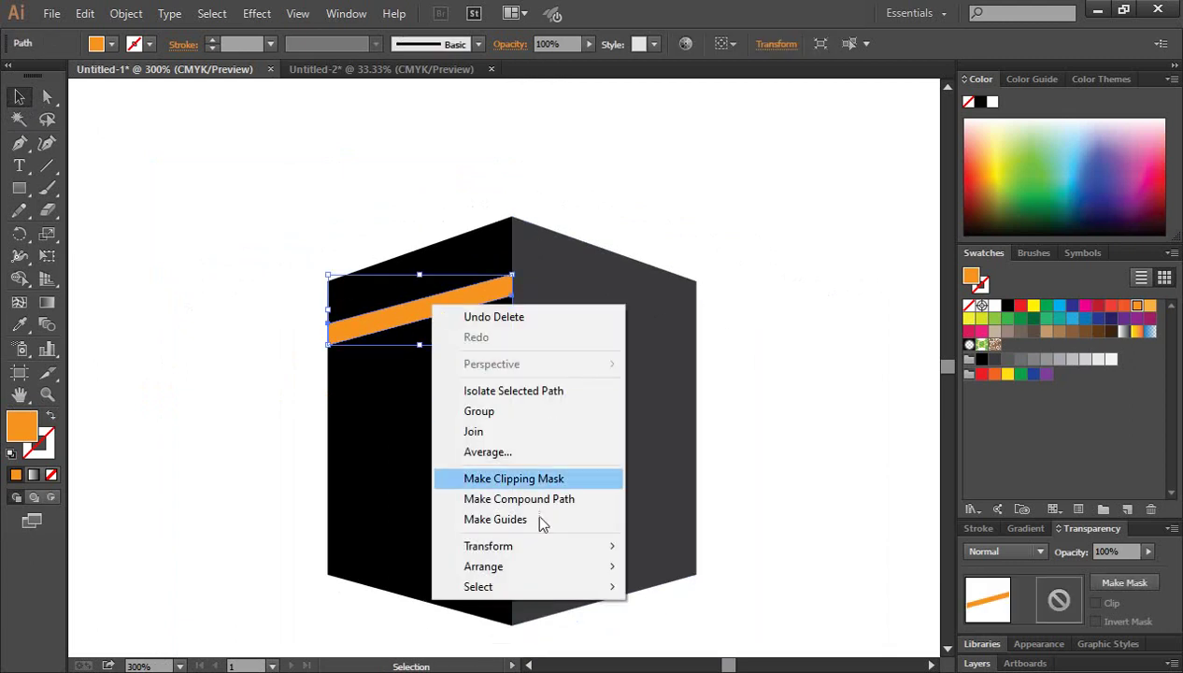
{"action": "left_click", "coordinate": [676, 451]}
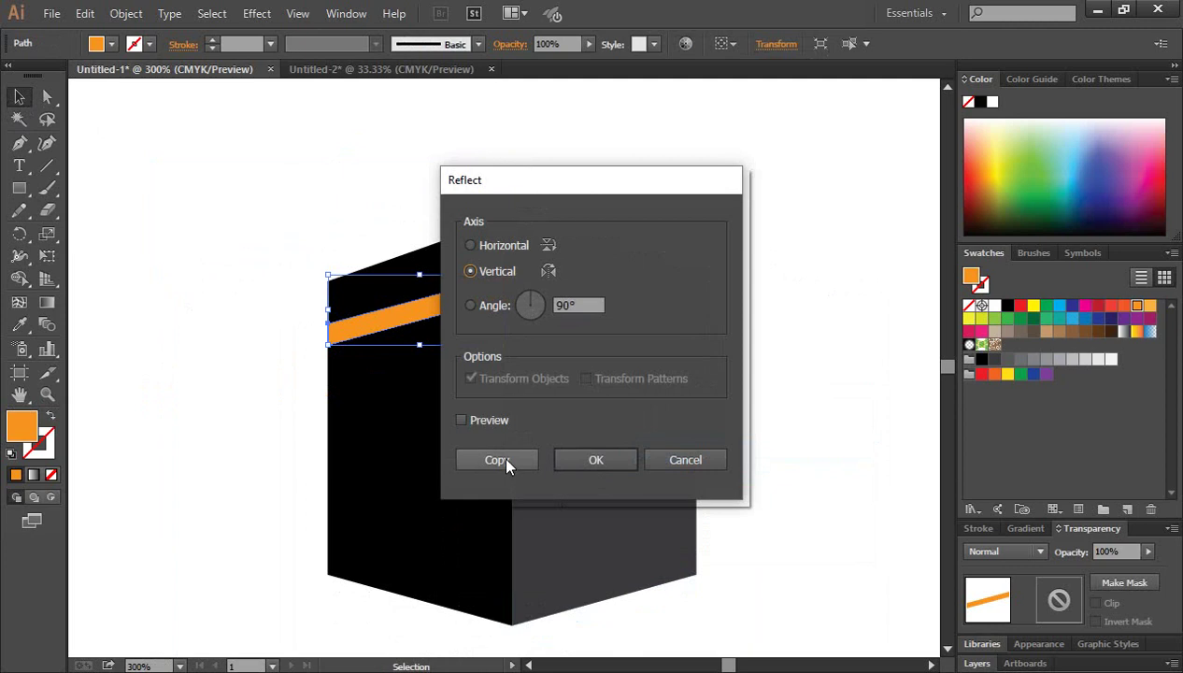
{"action": "left_click", "coordinate": [497, 460]}
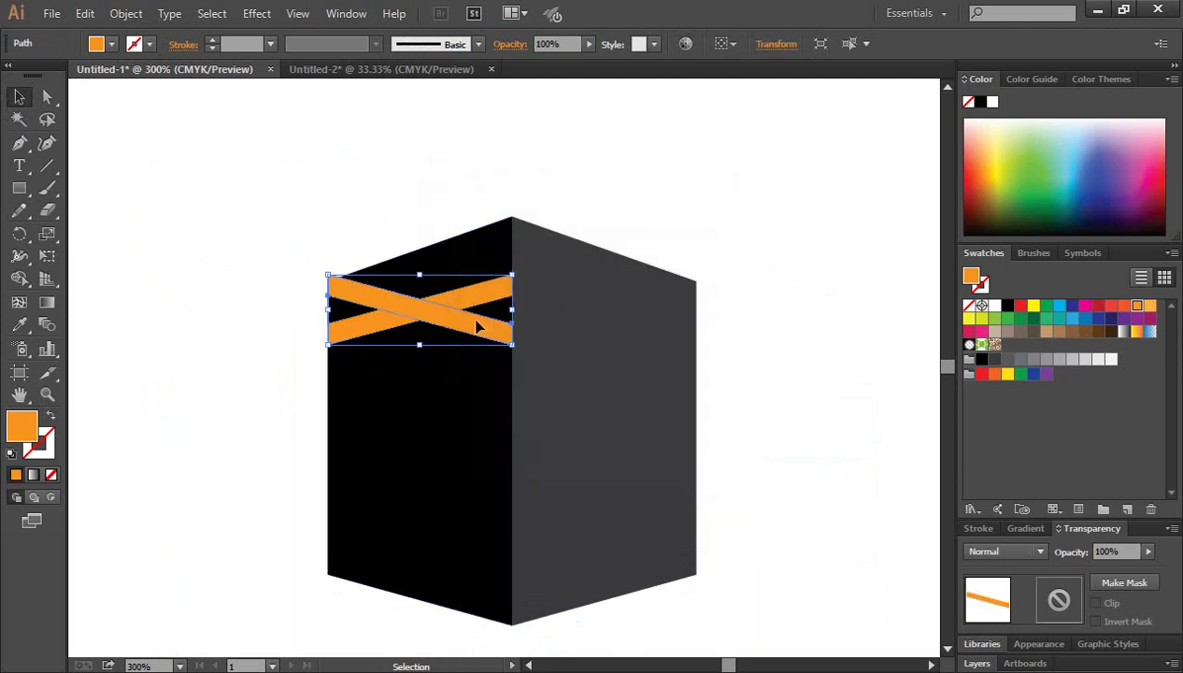
{"action": "left_click_drag", "start_coordinate": [476, 325], "coordinate": [654, 359]}
{"action": "left_click", "coordinate": [804, 452]}
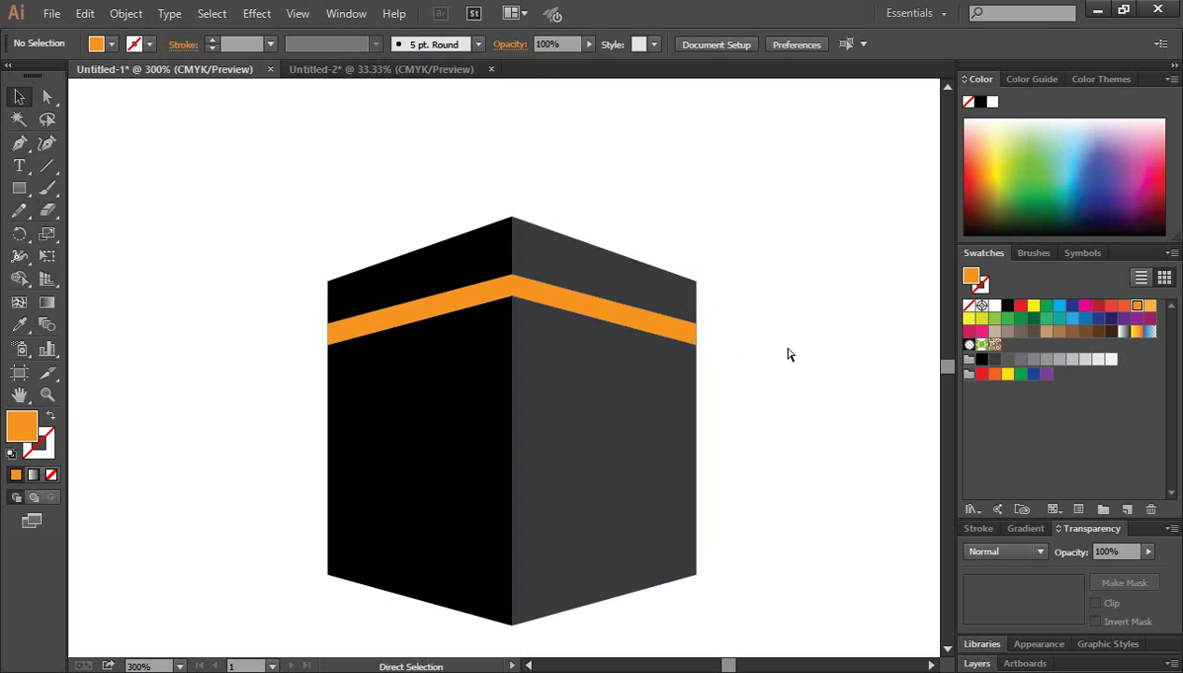
{"action": "key", "text": "ctrl+minus"}
Draw a three-point path below the band across both faces, styled as an unfilled orange stroke
{"action": "left_click", "coordinate": [509, 383]}
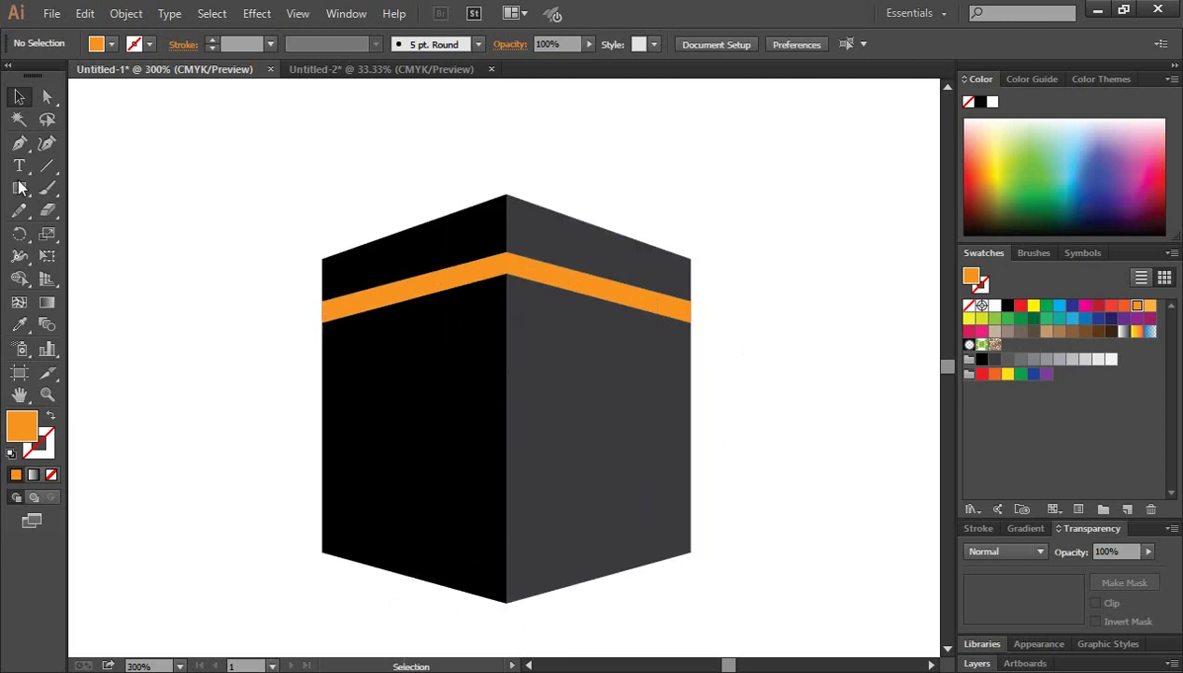
{"action": "left_click_drag", "start_coordinate": [50, 168], "coordinate": [85, 142]}
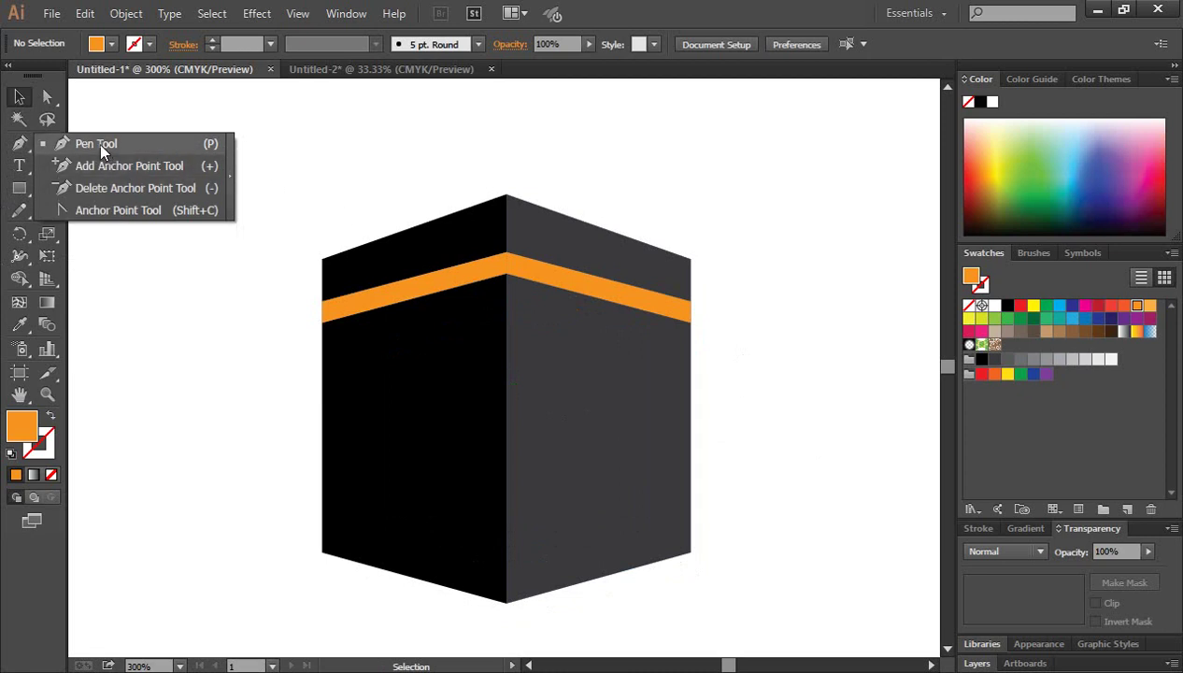
{"action": "left_click", "coordinate": [99, 143]}
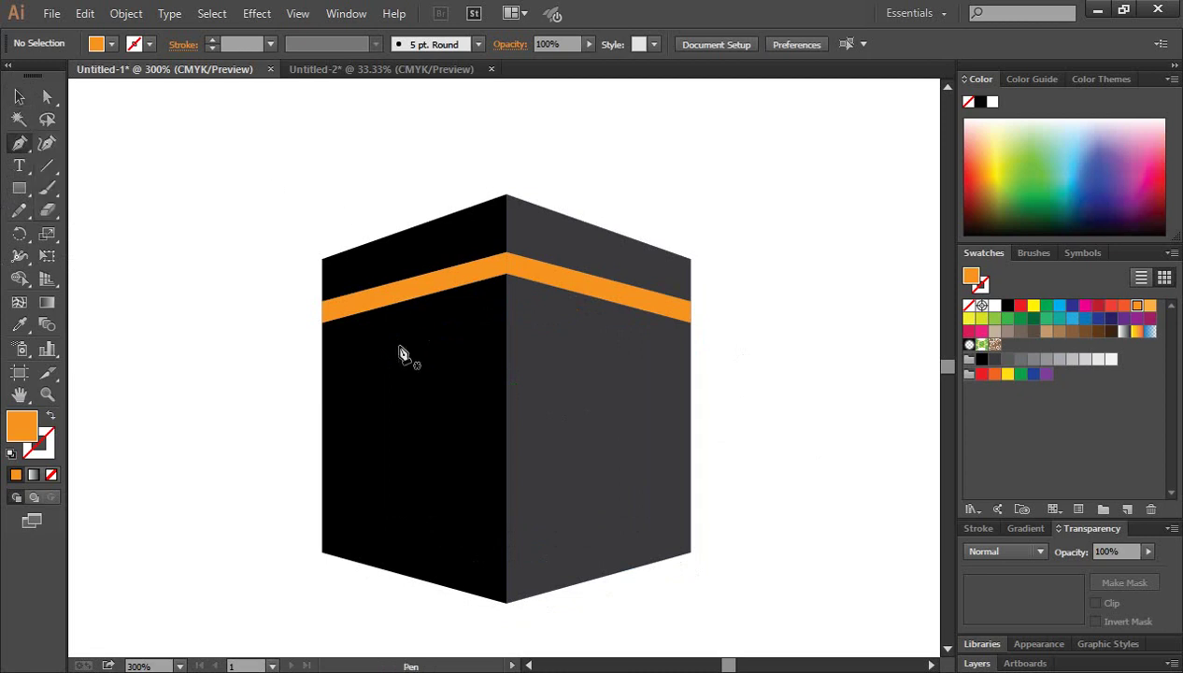
{"action": "left_click", "coordinate": [322, 351]}
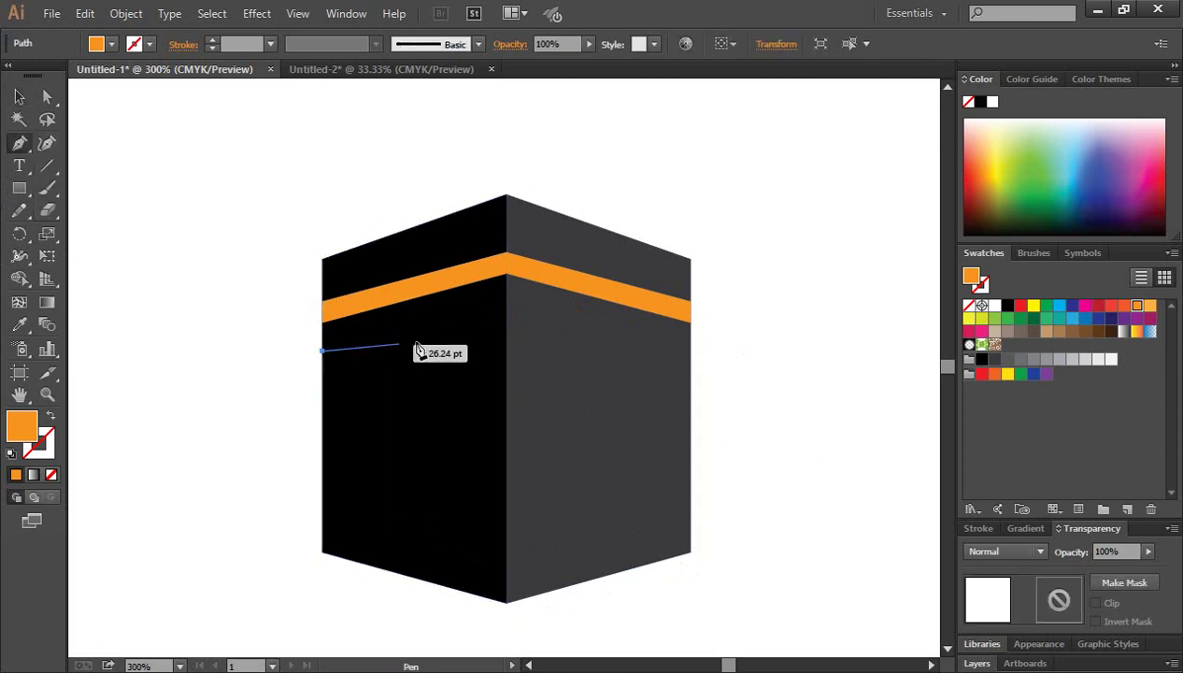
{"action": "left_click", "coordinate": [505, 308]}
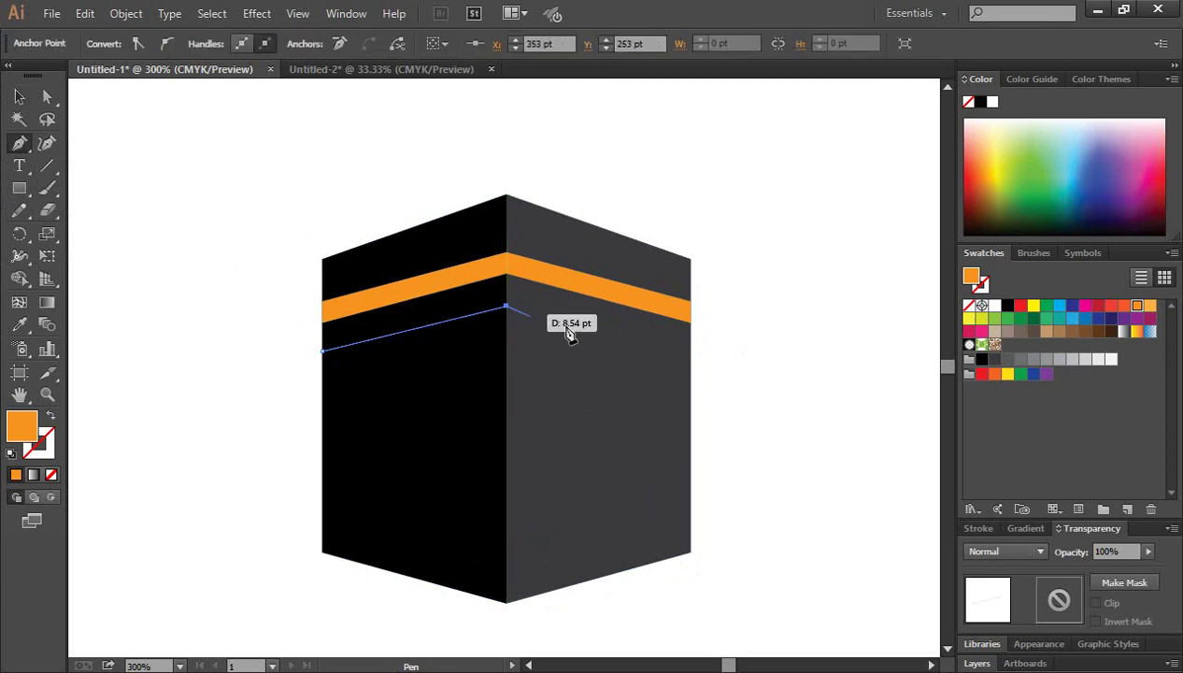
{"action": "left_click", "coordinate": [690, 354]}
{"action": "key", "text": "v"}
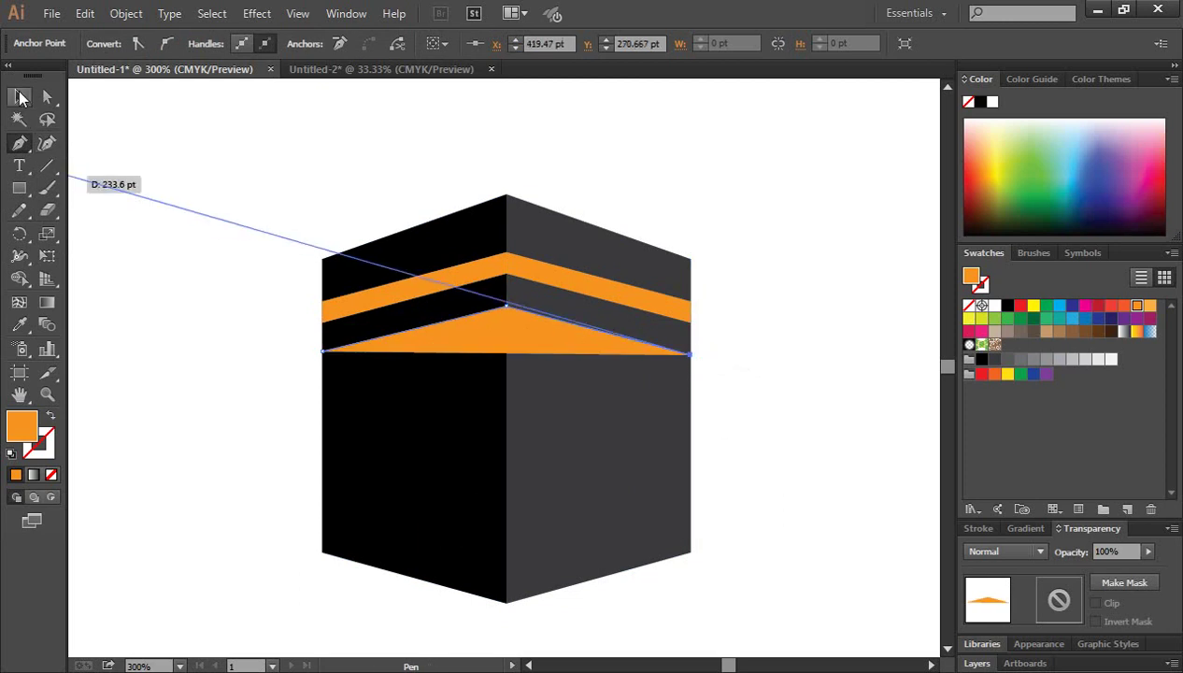
{"action": "left_click", "coordinate": [52, 418]}
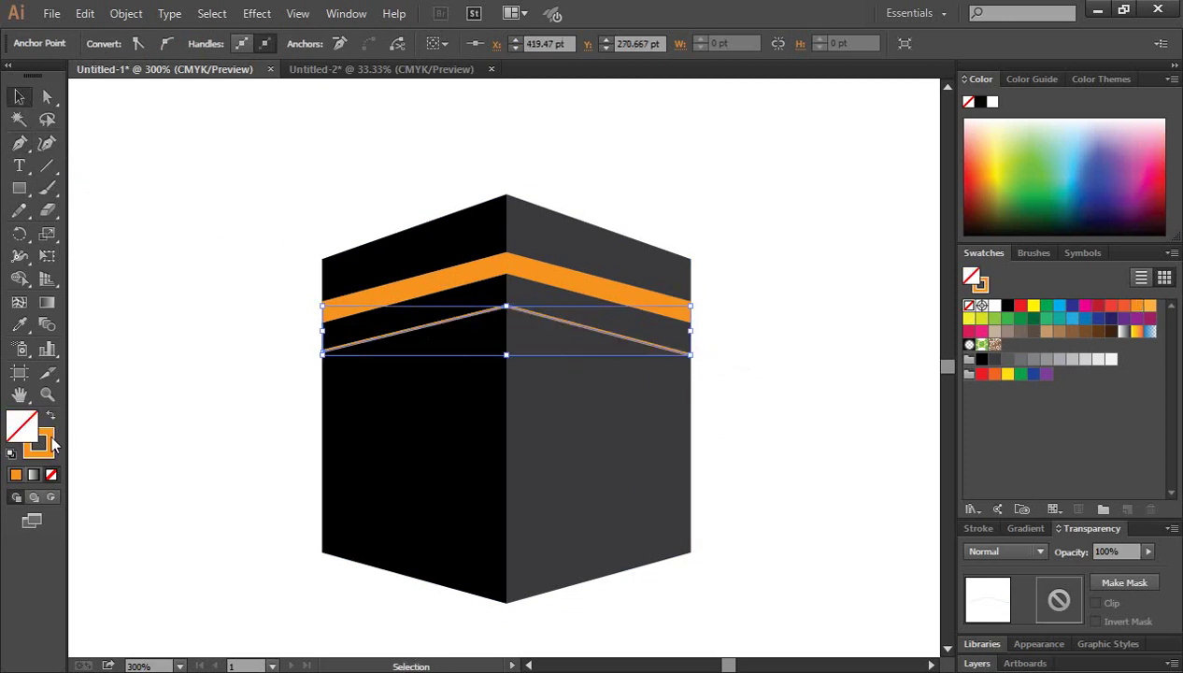
{"action": "left_click", "coordinate": [173, 311]}
Make the orange line dashed with 5 pt dashes and round caps
{"action": "left_click", "coordinate": [453, 324]}
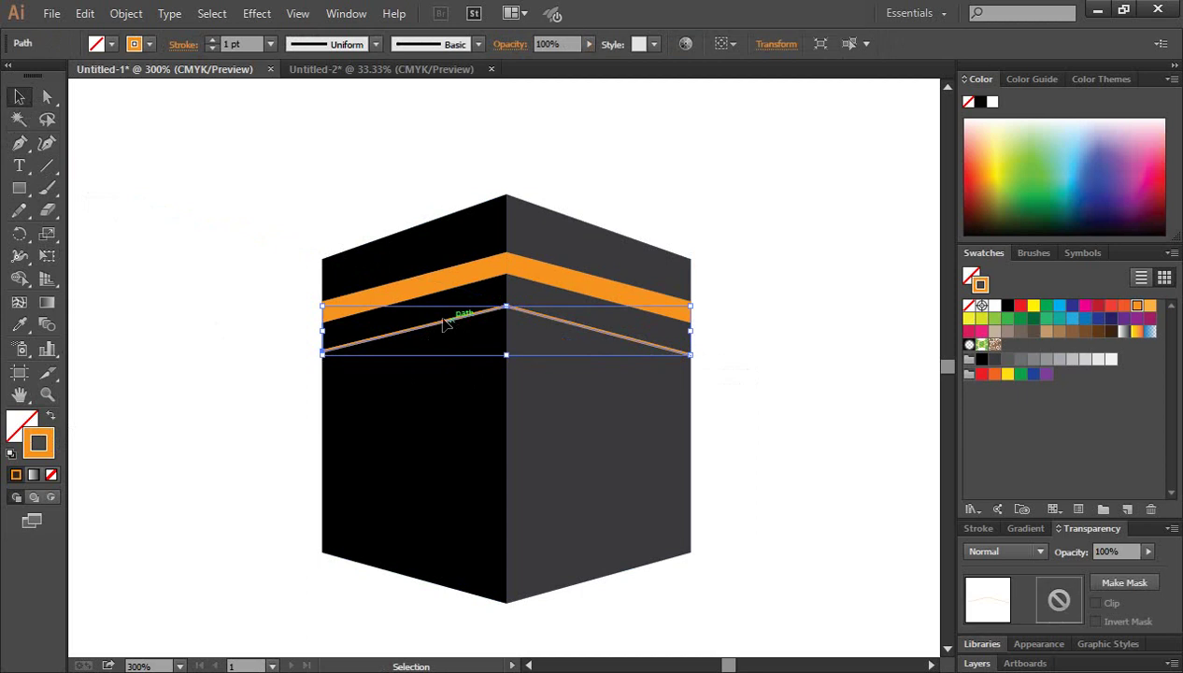
{"action": "left_click", "coordinate": [182, 45]}
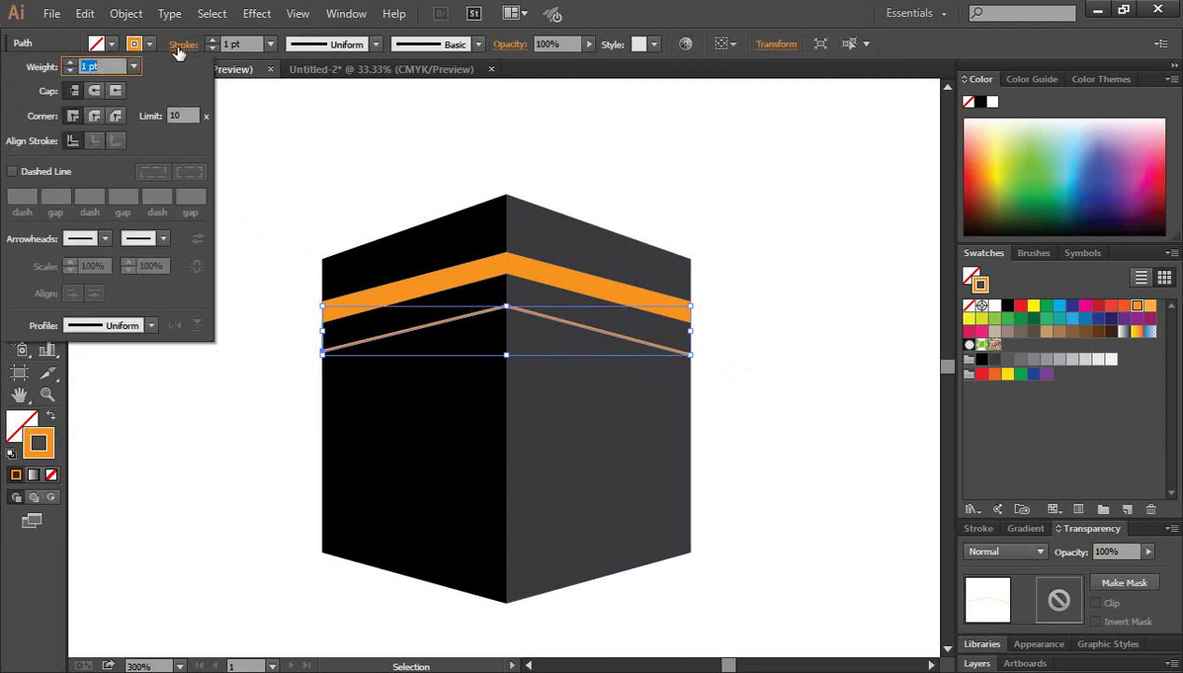
{"action": "left_click", "coordinate": [12, 172]}
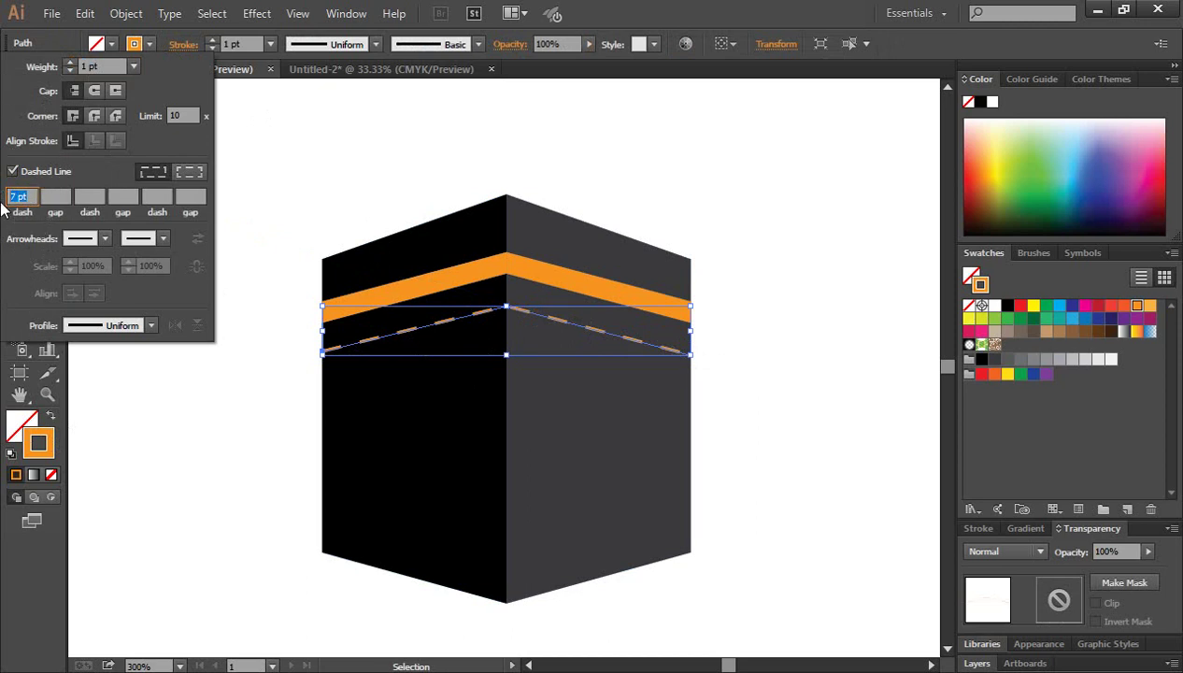
{"action": "key", "text": "Up"}
{"action": "key", "text": "Up"}
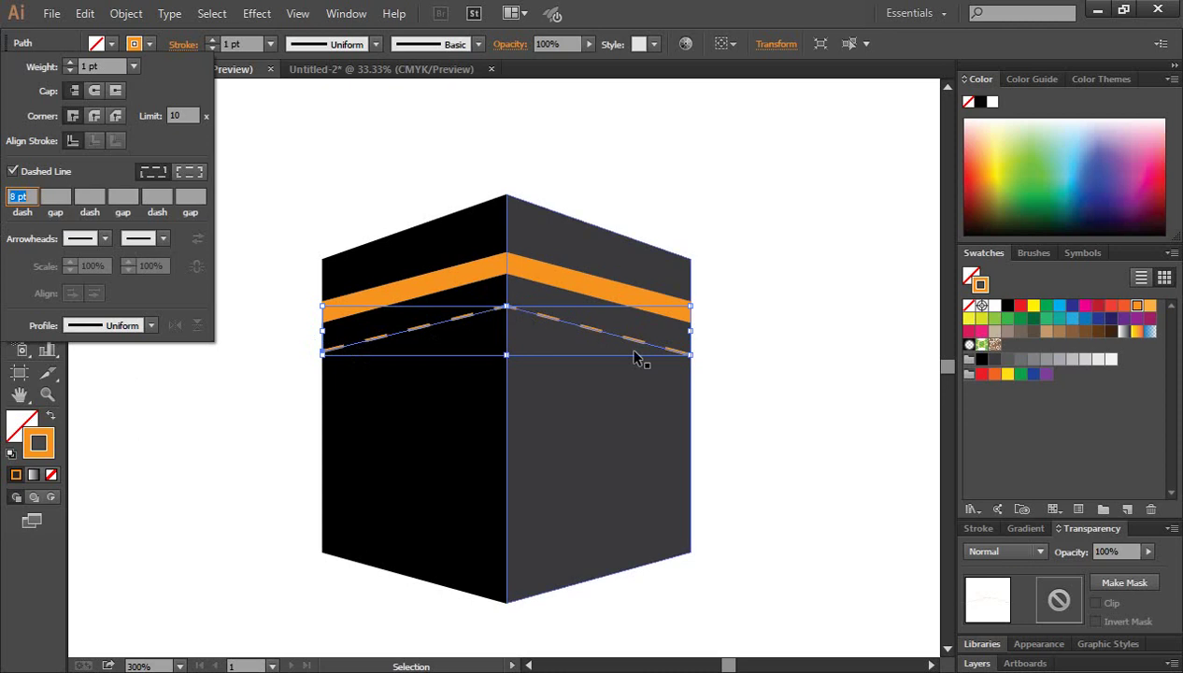
{"action": "key", "text": "Down"}
{"action": "key", "text": "Down"}
{"action": "key", "text": "Down"}
{"action": "key", "text": "Down"}
{"action": "left_click", "coordinate": [94, 90]}
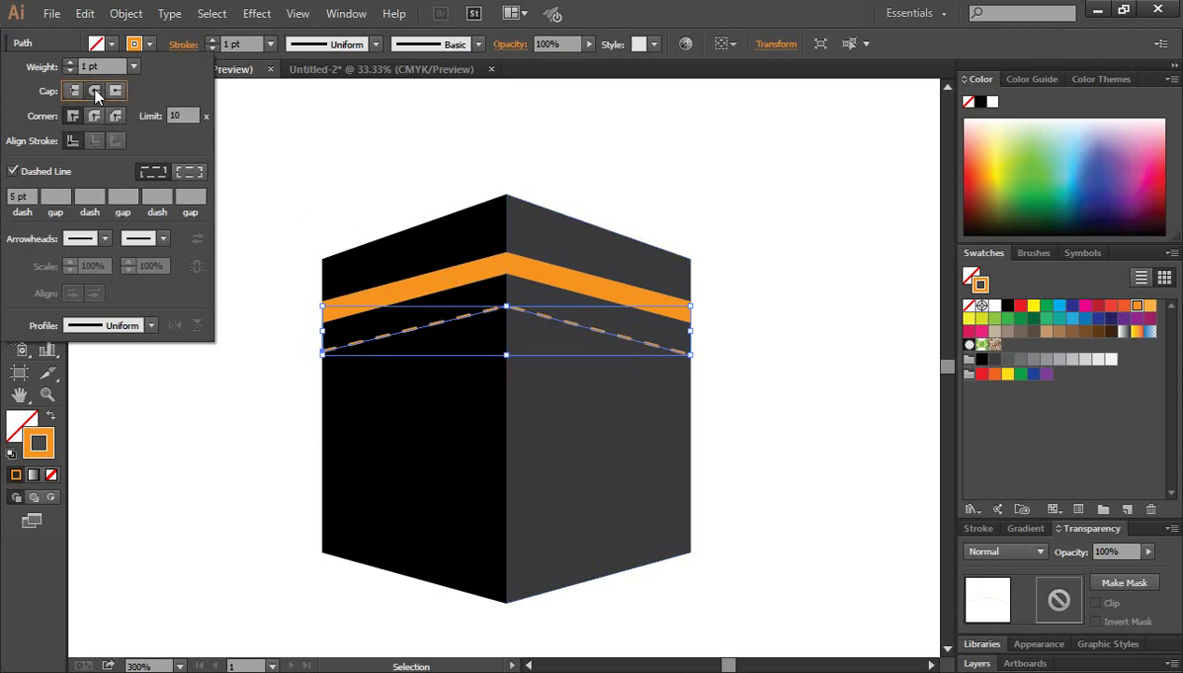
{"action": "left_click", "coordinate": [862, 337]}
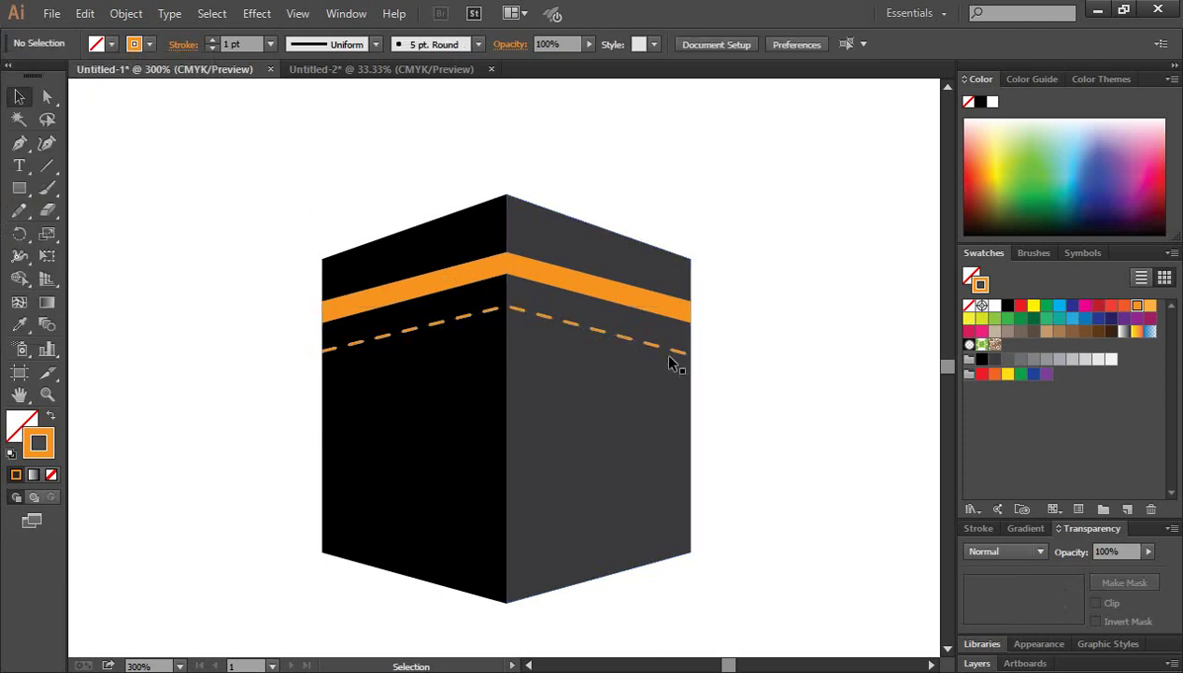
Duplicate the dashed line just beneath the original, nudged up for a tight double trim
{"action": "key", "text": "ctrl+plus"}
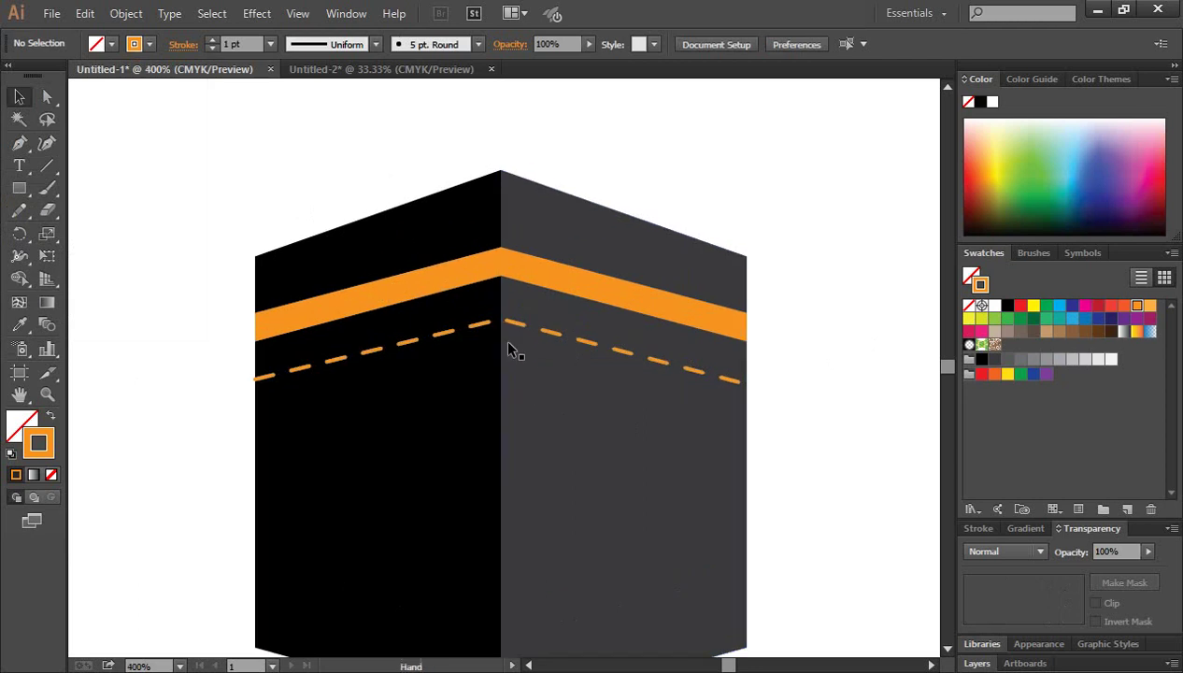
{"action": "left_click", "coordinate": [516, 331]}
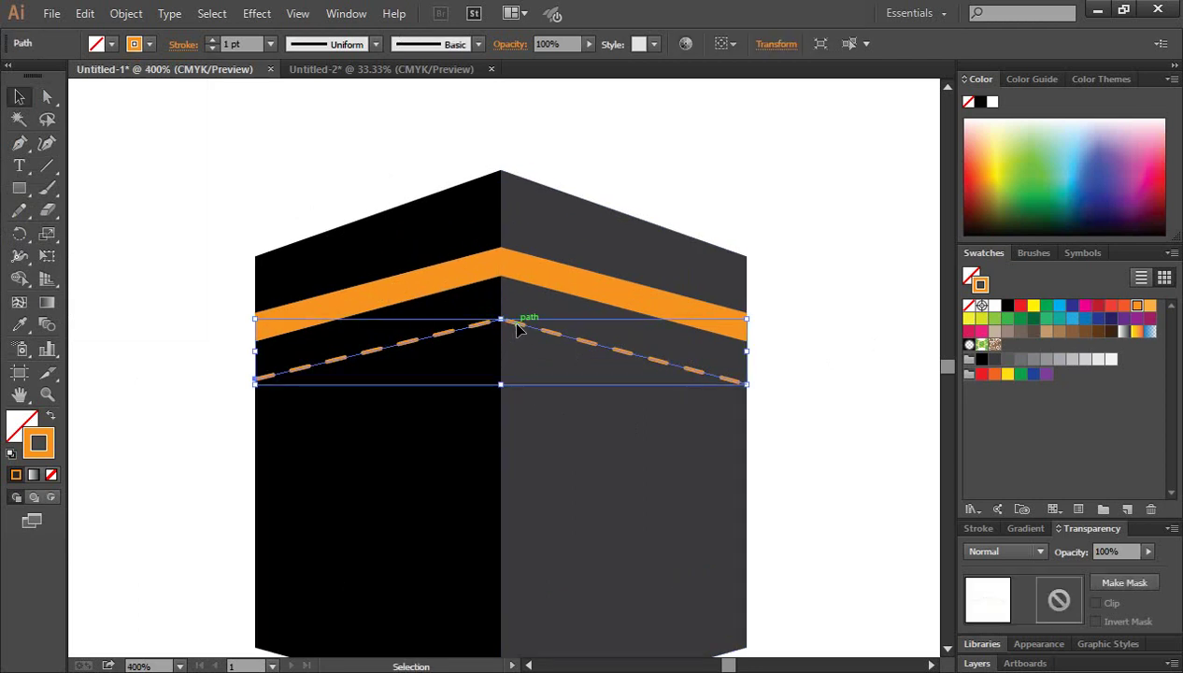
{"action": "left_click_drag", "start_coordinate": [517, 331], "coordinate": [518, 351]}
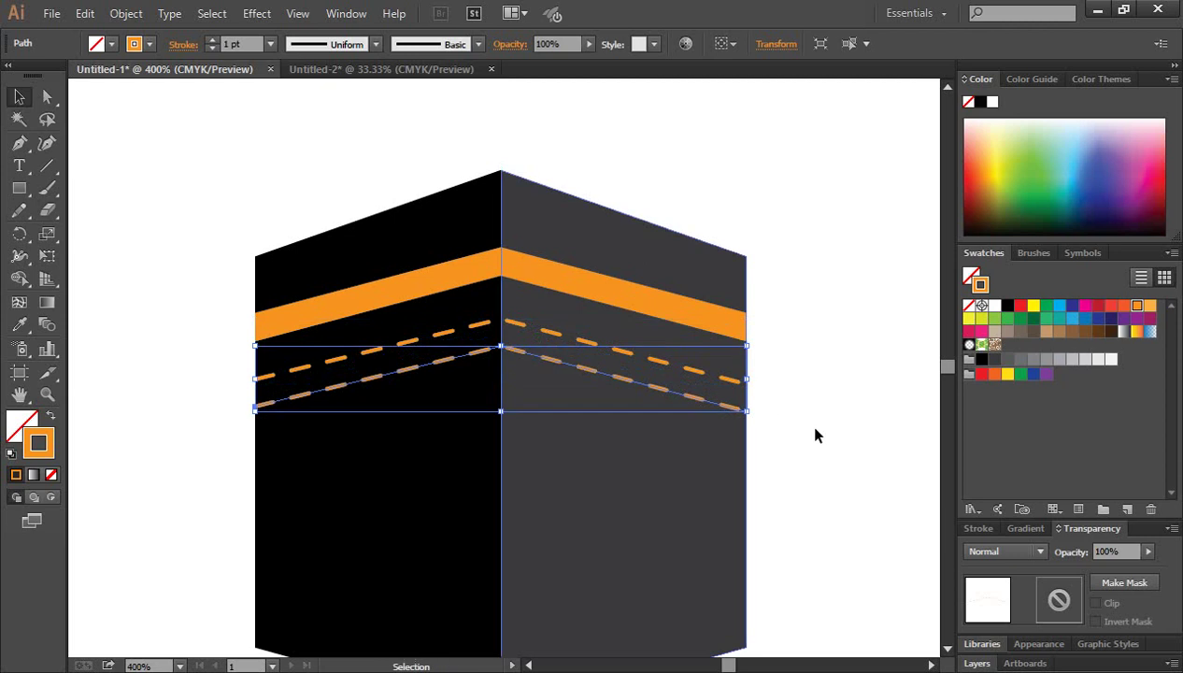
{"action": "left_click", "coordinate": [803, 421]}
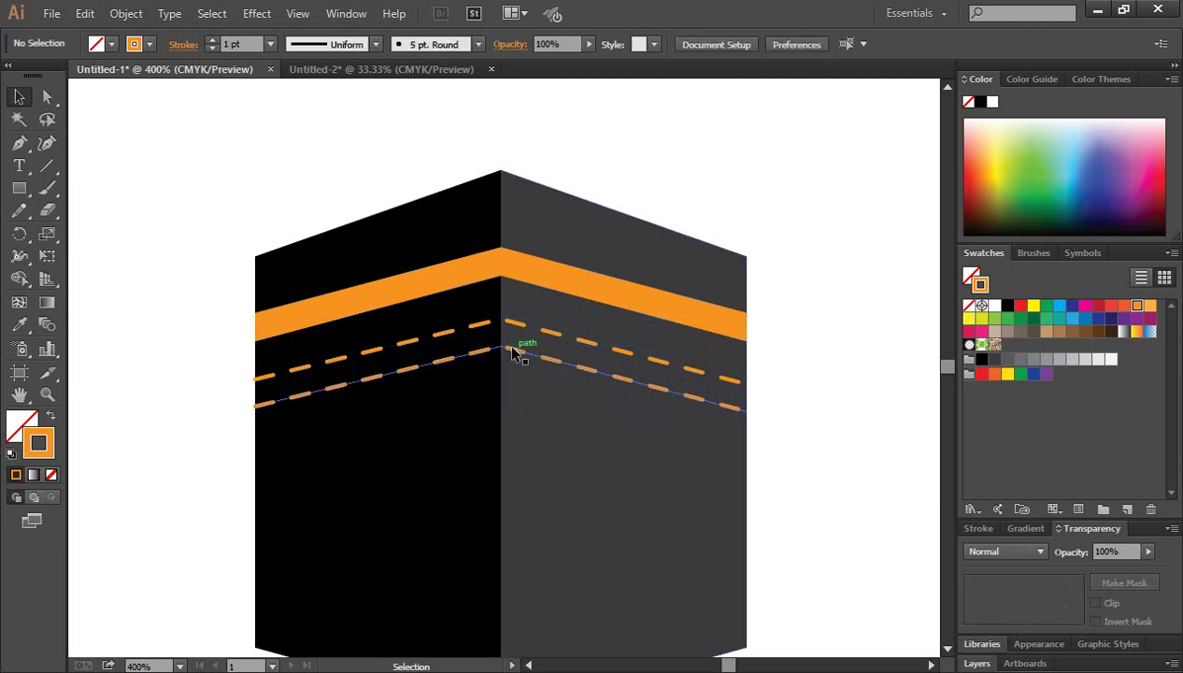
{"action": "left_click", "coordinate": [512, 354]}
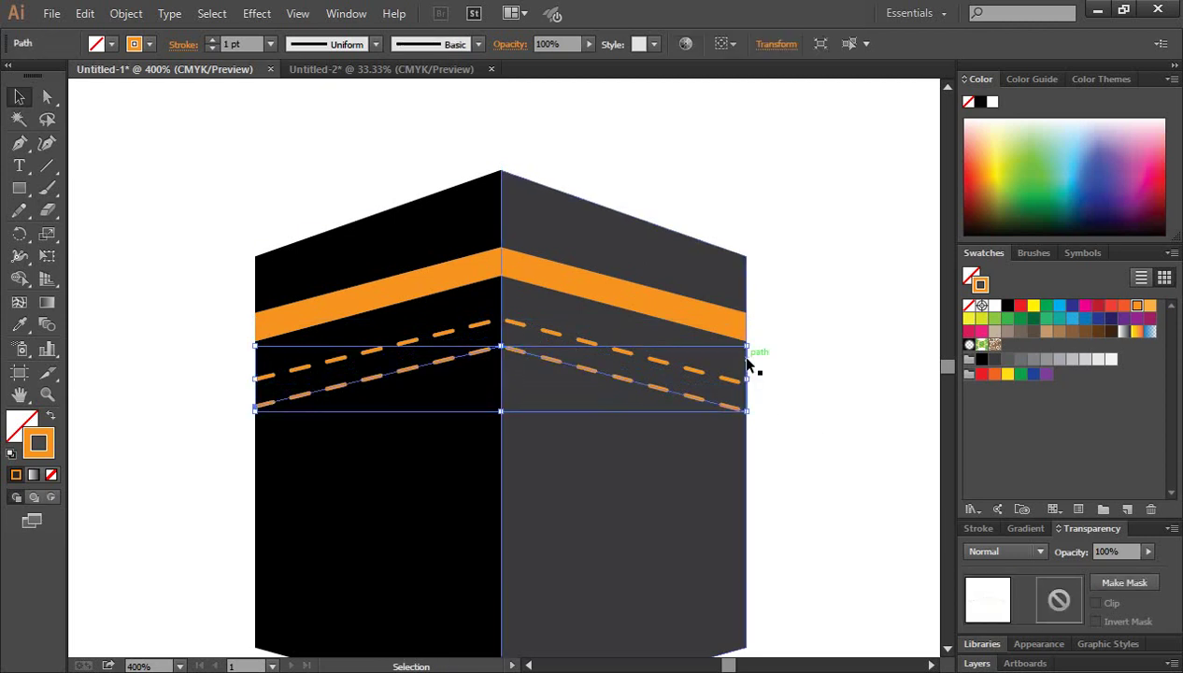
{"action": "key", "text": "Up"}
{"action": "key", "text": "Up"}
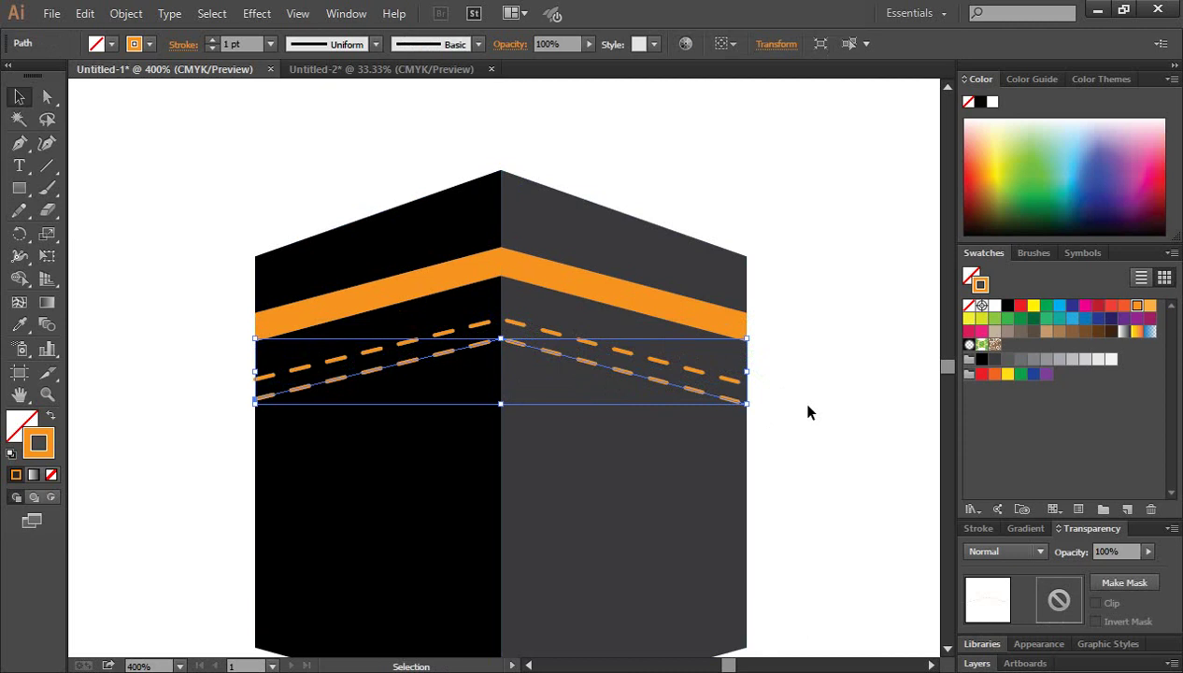
{"action": "left_click", "coordinate": [809, 412]}
{"action": "key", "text": "ctrl+minus"}
{"action": "key", "text": "ctrl+minus"}
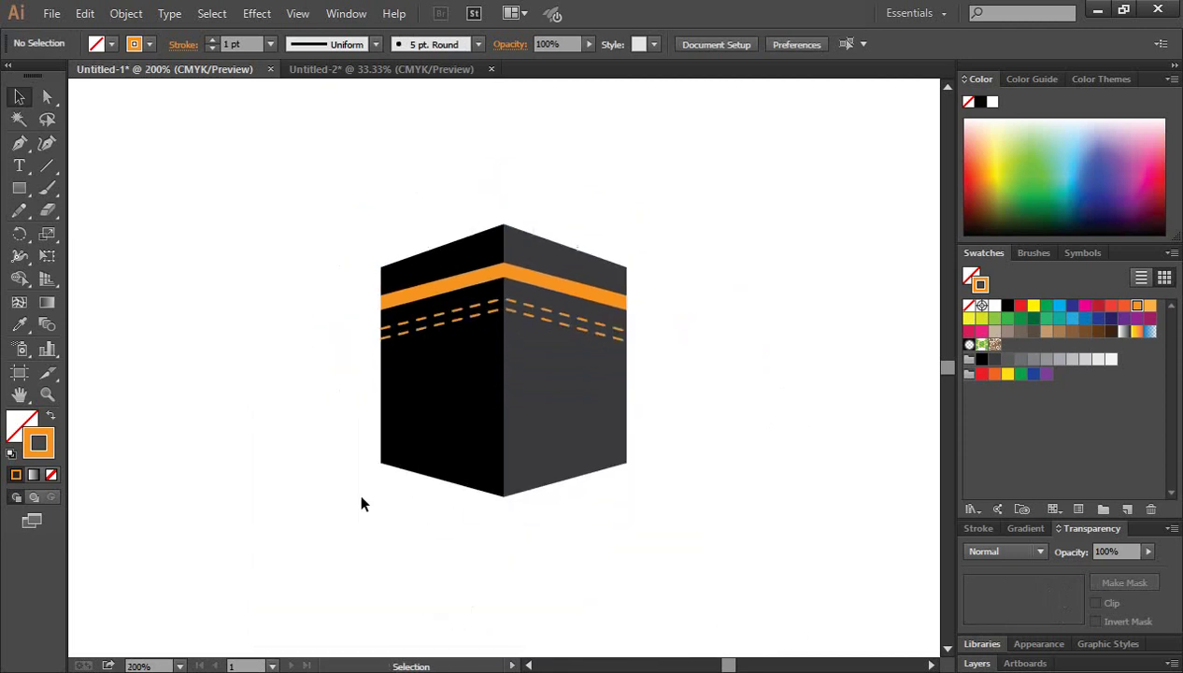
{"action": "left_click_drag", "start_coordinate": [594, 541], "coordinate": [700, 512]}
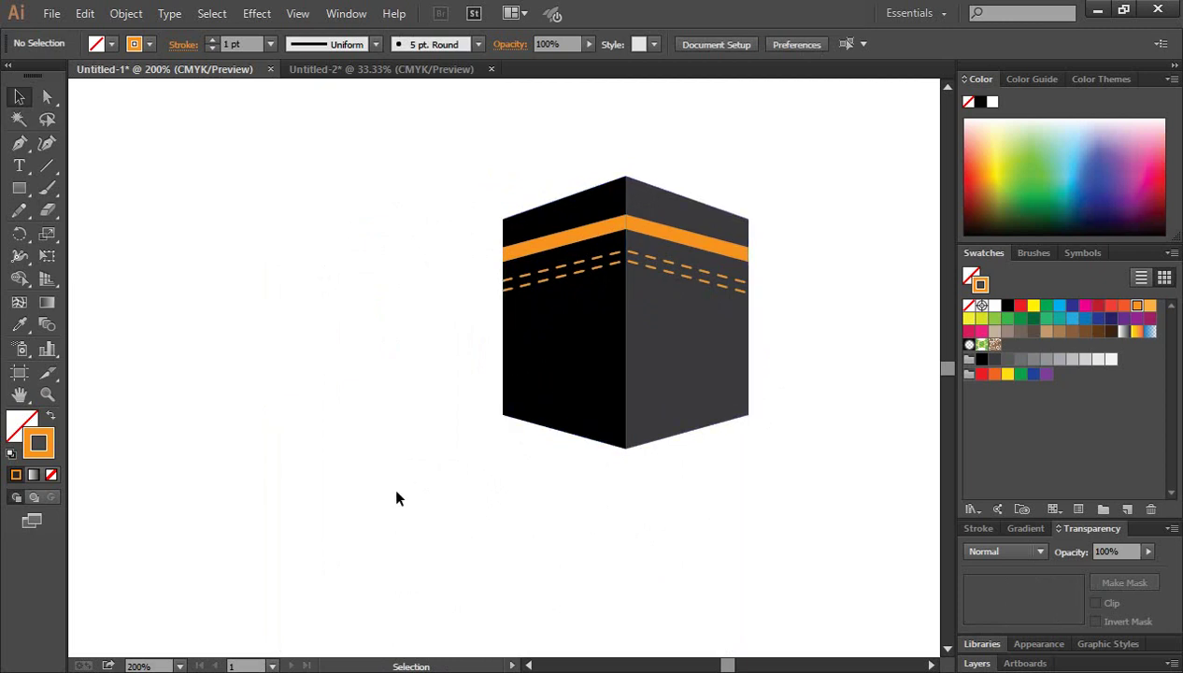
{"action": "scroll", "coordinate": [396, 498], "scroll_direction": "up", "scroll_amount": 3}
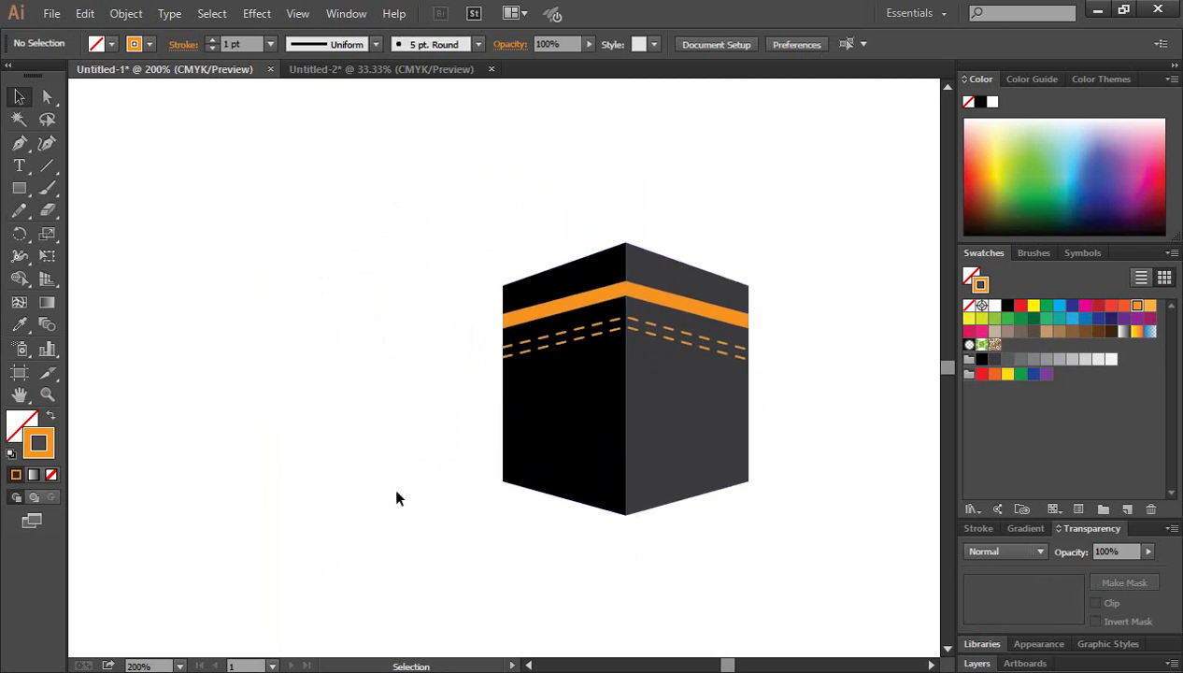
Draw a small brick rectangle left of the cube with dark brown fill and white stroke
{"action": "left_click", "coordinate": [19, 187]}
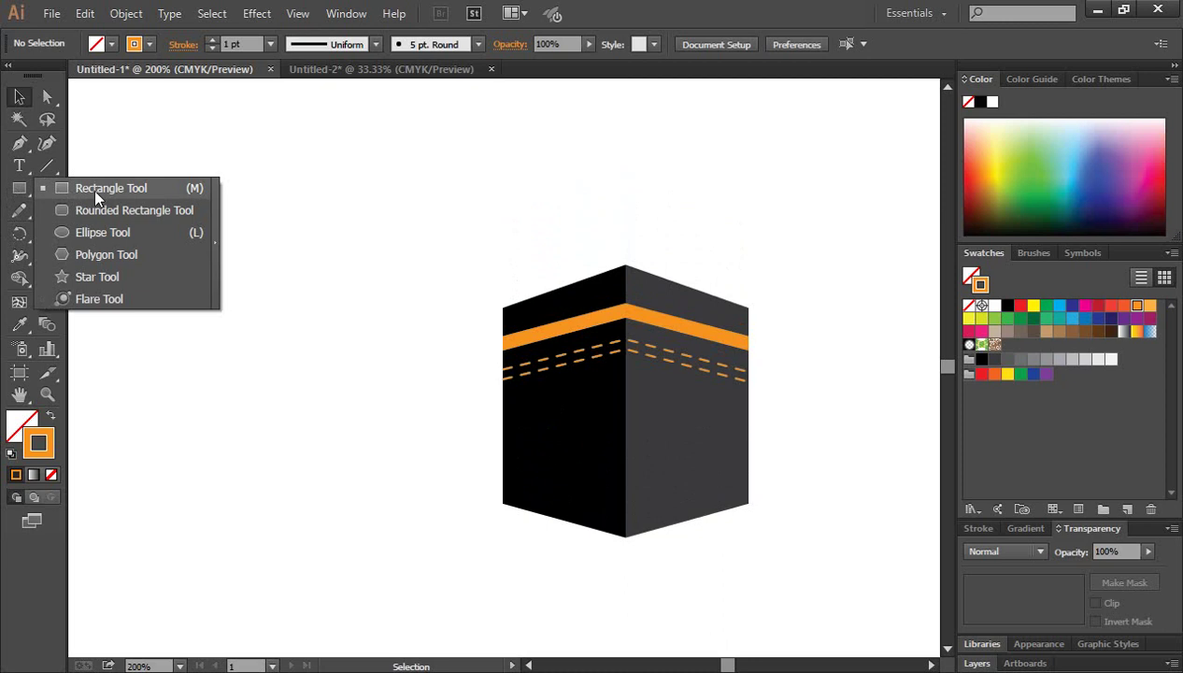
{"action": "left_click", "coordinate": [94, 187]}
{"action": "left_click_drag", "start_coordinate": [215, 194], "coordinate": [269, 215]}
{"action": "left_click", "coordinate": [19, 97]}
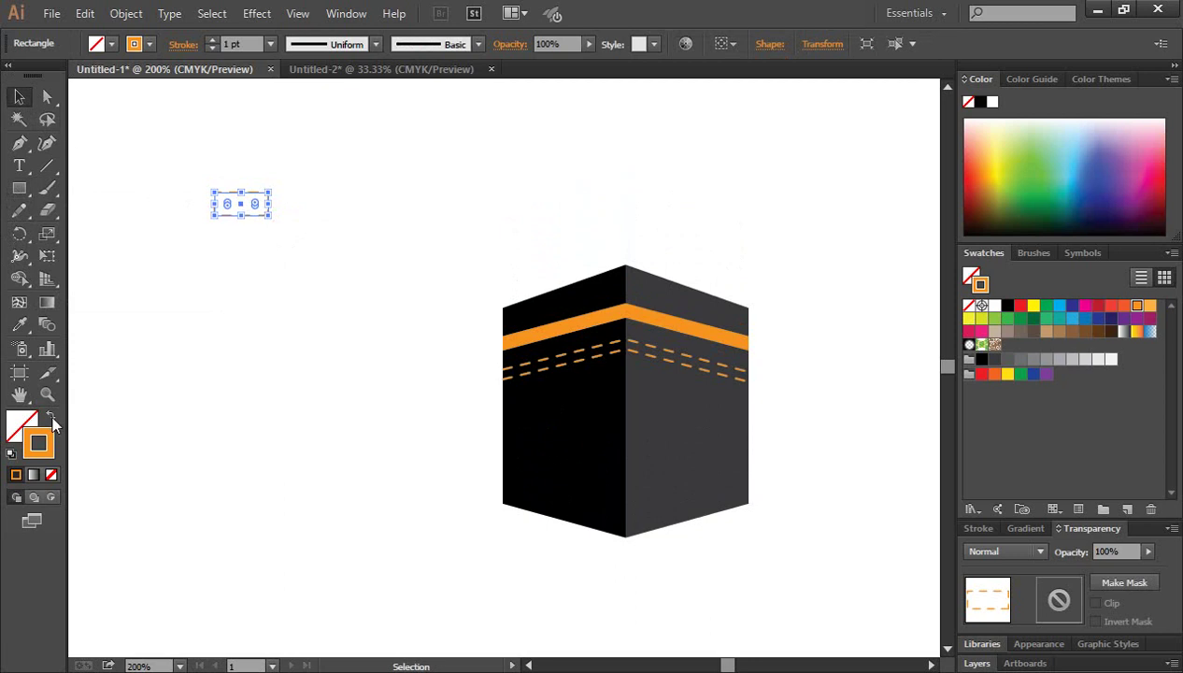
{"action": "left_click", "coordinate": [51, 417]}
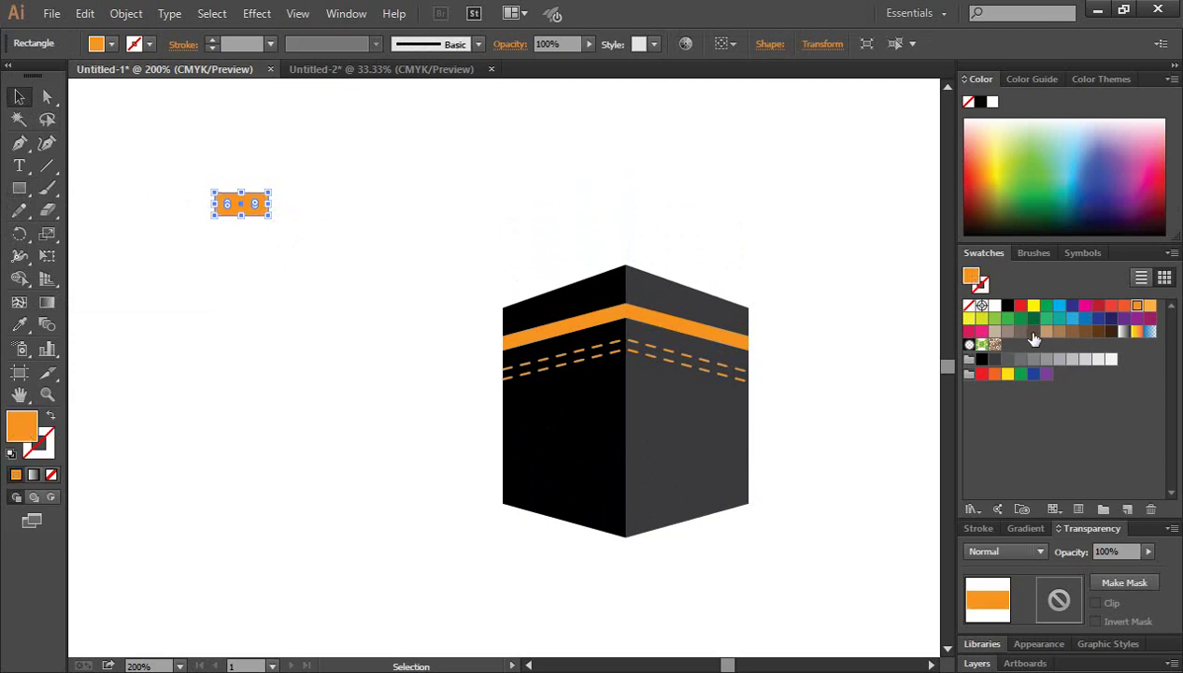
{"action": "left_click", "coordinate": [1032, 332]}
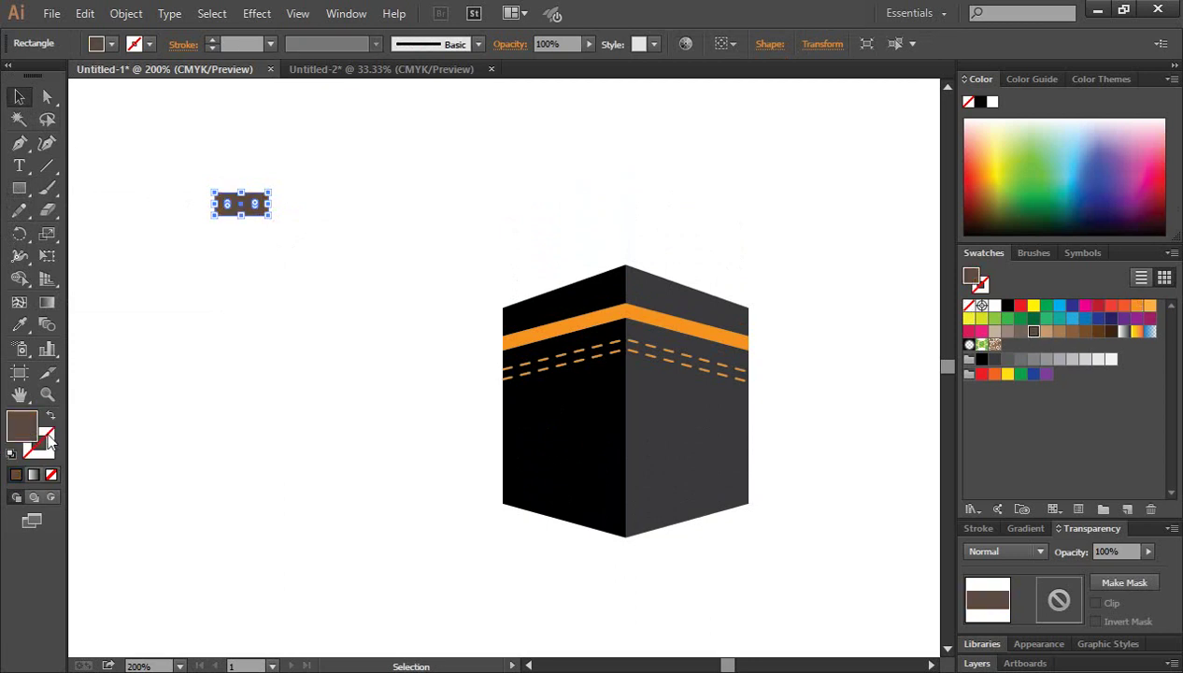
{"action": "left_click", "coordinate": [47, 439]}
{"action": "left_click", "coordinate": [994, 305]}
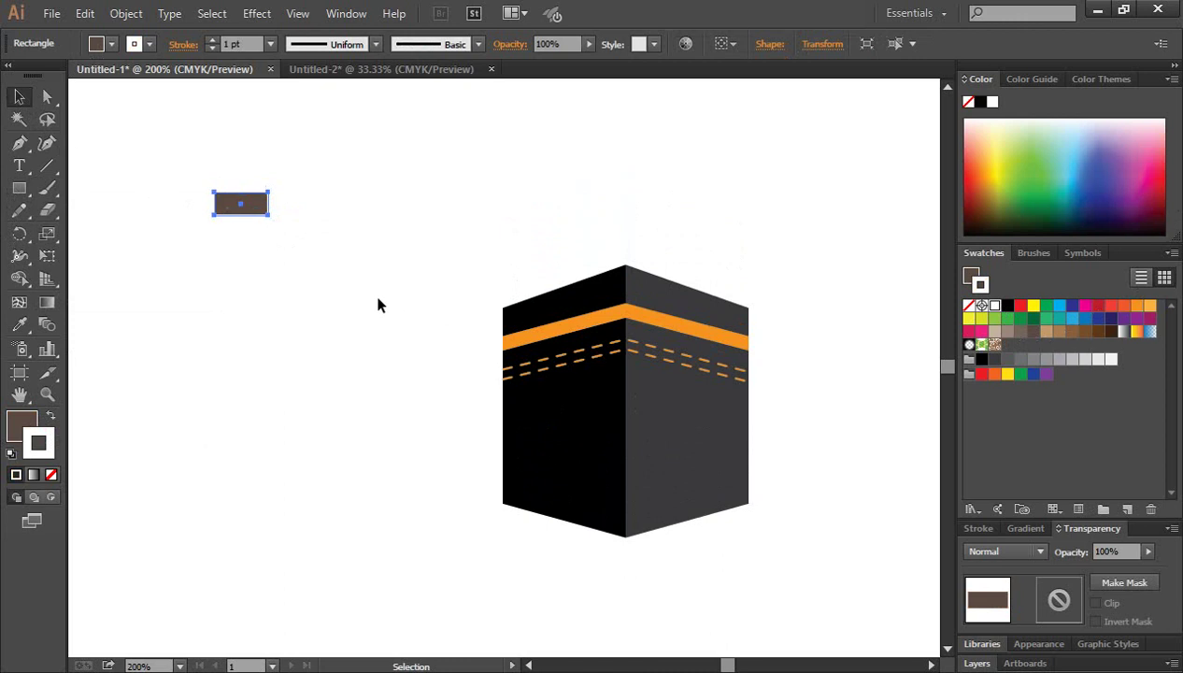
Duplicate the brick sideways with Ctrl+D repeats to form a row of bricks
{"action": "left_click_drag", "start_coordinate": [252, 206], "coordinate": [187, 193]}
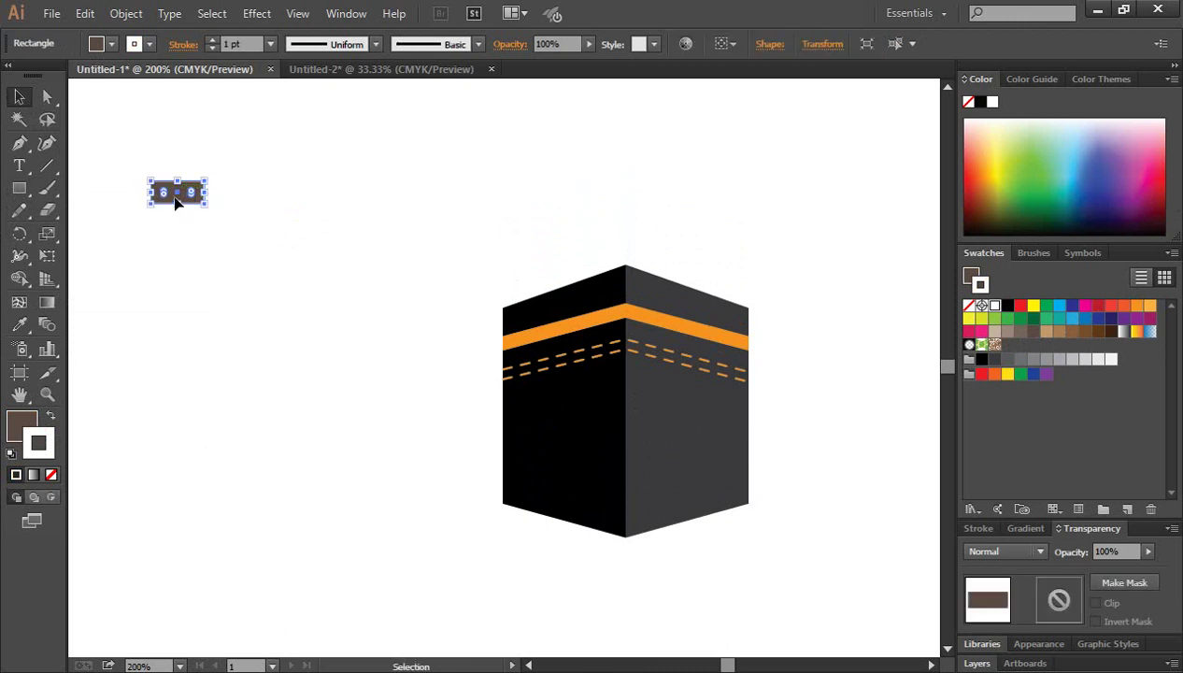
{"action": "left_click_drag", "start_coordinate": [170, 196], "coordinate": [262, 252]}
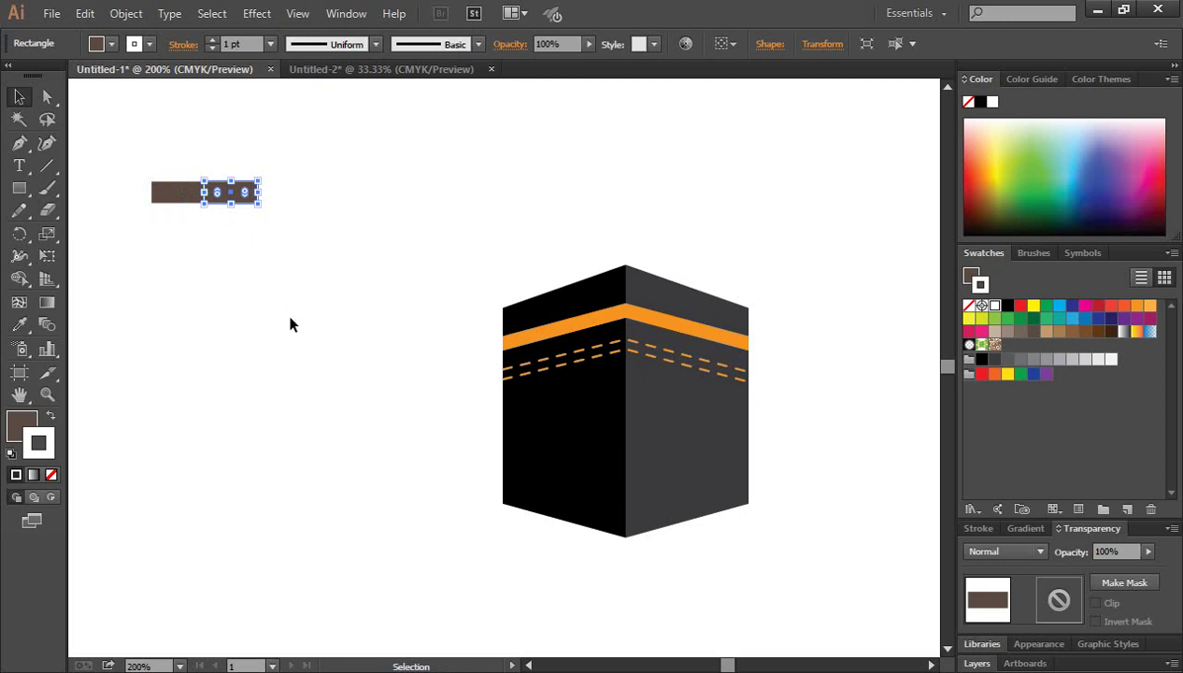
{"action": "key", "text": "ctrl+d"}
{"action": "key", "text": "ctrl+d"}
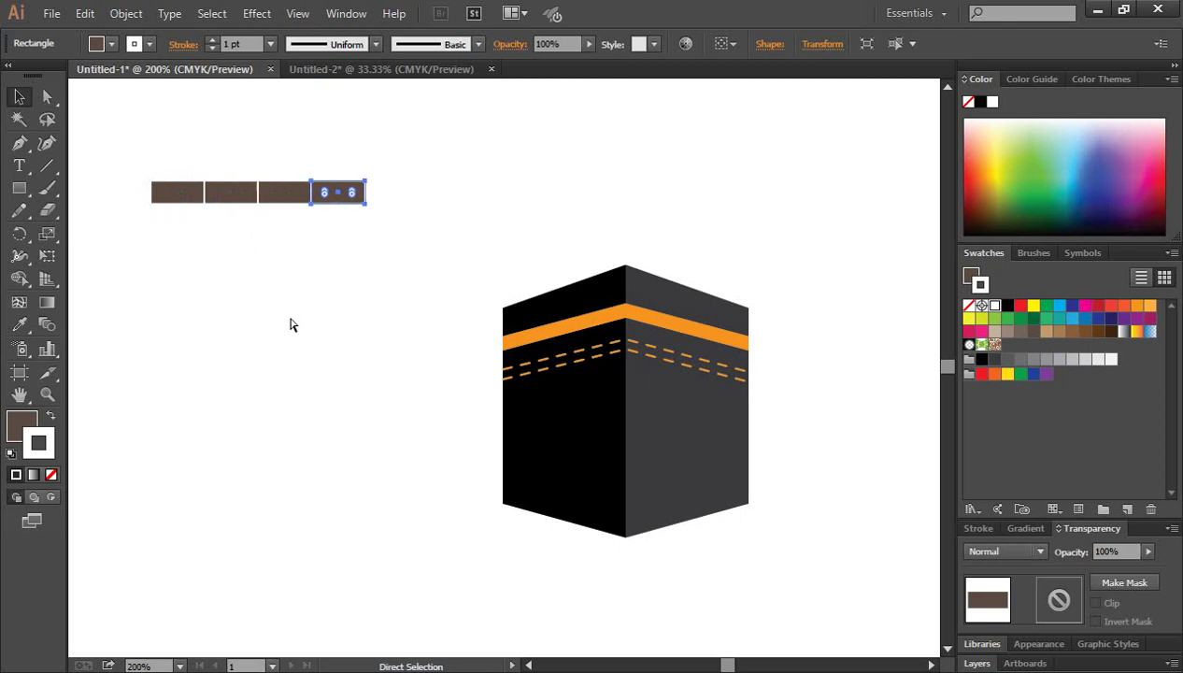
{"action": "key", "text": "ctrl+d"}
{"action": "key", "text": "ctrl+d"}
{"action": "key", "text": "ctrl+d"}
{"action": "left_click", "coordinate": [584, 238]}
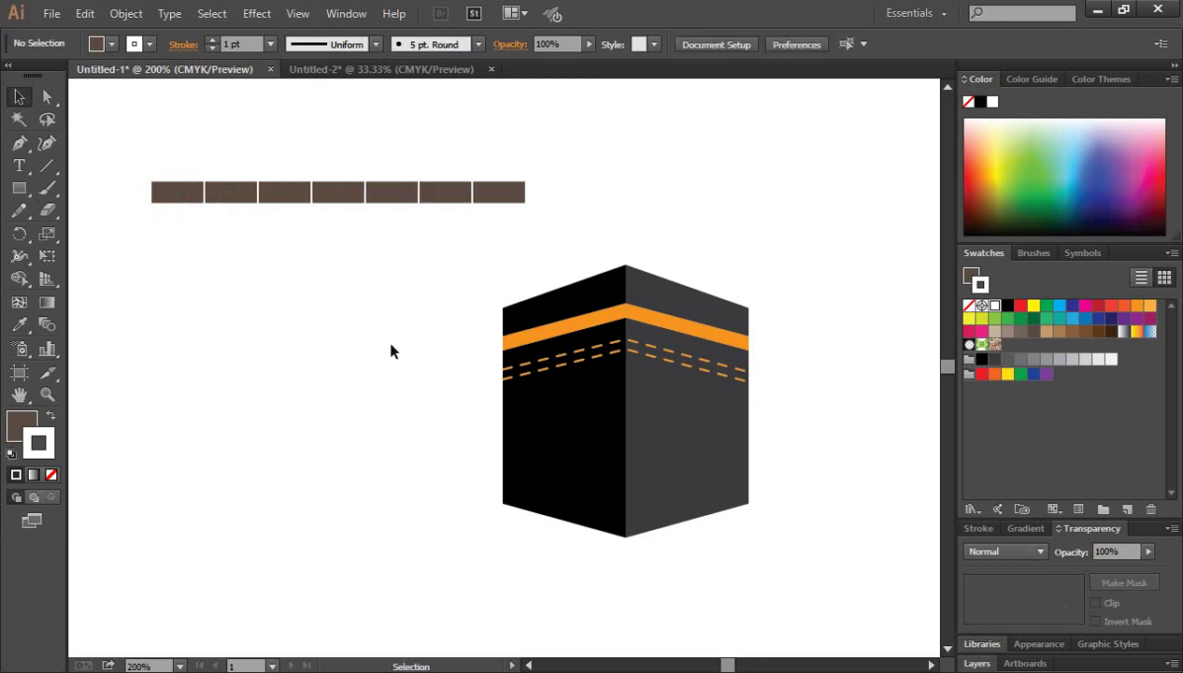
Copy the brick row below as a staggered, offset second row
{"action": "left_click_drag", "start_coordinate": [425, 354], "coordinate": [584, 359]}
{"action": "left_click_drag", "start_coordinate": [275, 159], "coordinate": [677, 223]}
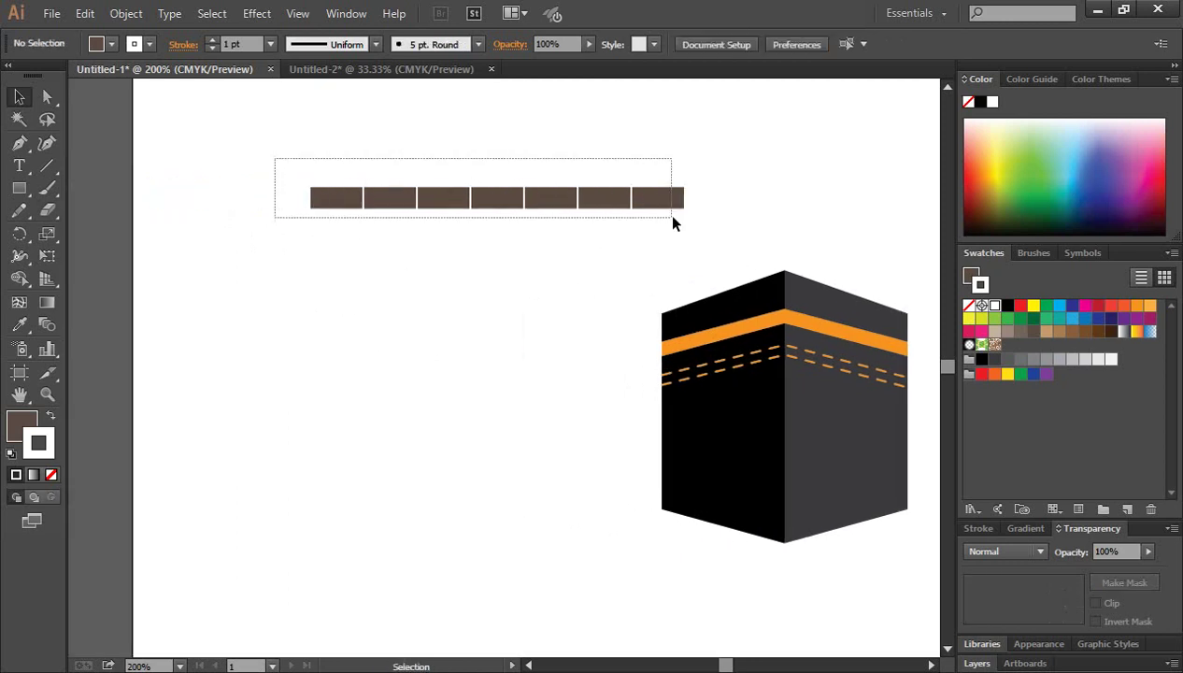
{"action": "mouse_move", "coordinate": [552, 207]}
{"action": "left_mouse_down"}
{"action": "mouse_move", "coordinate": [455, 213]}
{"action": "mouse_move", "coordinate": [440, 240]}
{"action": "left_mouse_up"}
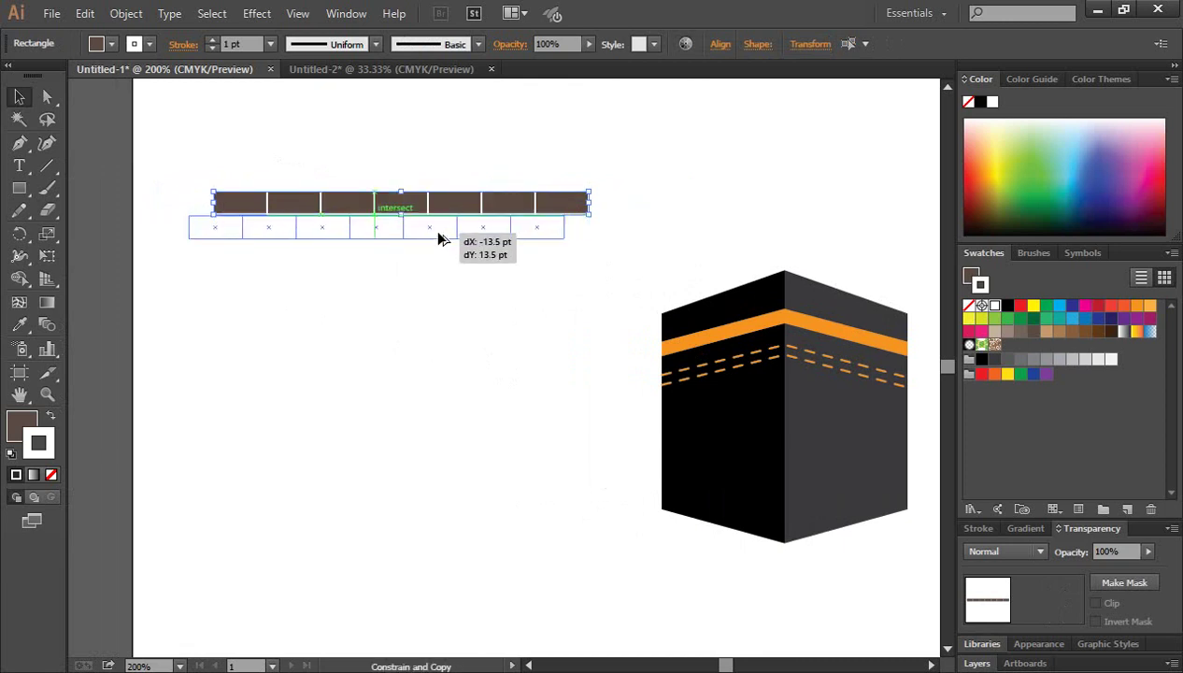
{"action": "left_click_drag", "start_coordinate": [437, 234], "coordinate": [437, 233]}
{"action": "left_click", "coordinate": [493, 306]}
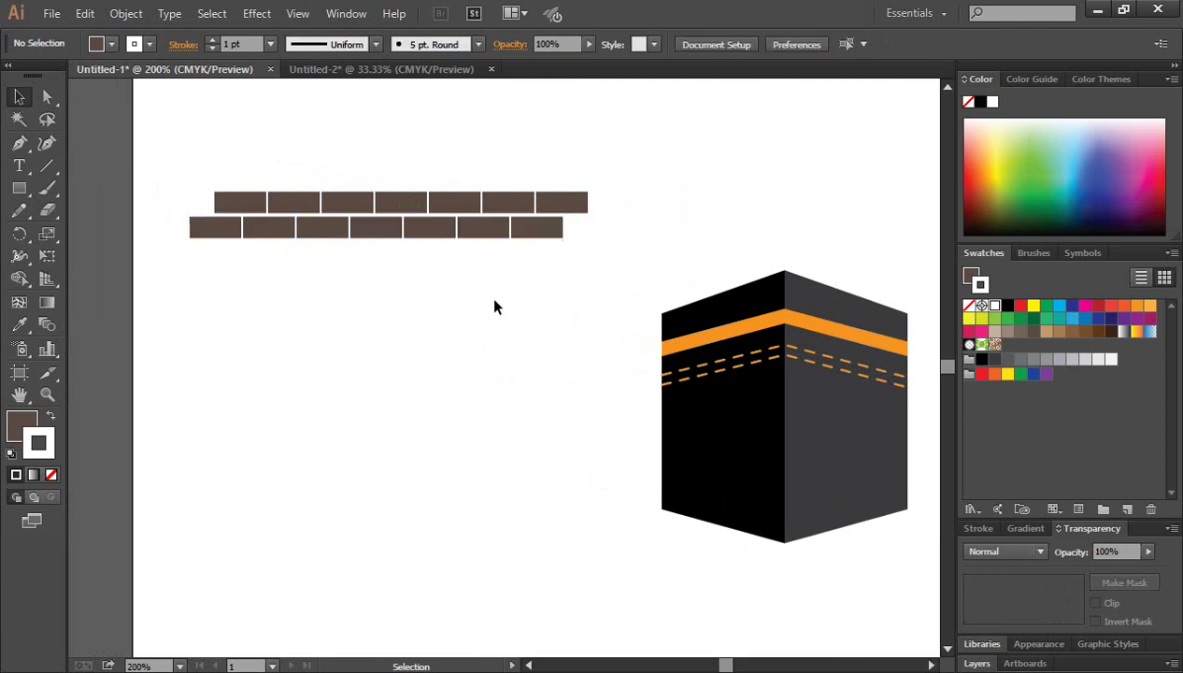
Copy the two rows downward and repeat with Ctrl+D to build a ten-row wall
{"action": "left_click_drag", "start_coordinate": [177, 170], "coordinate": [572, 262]}
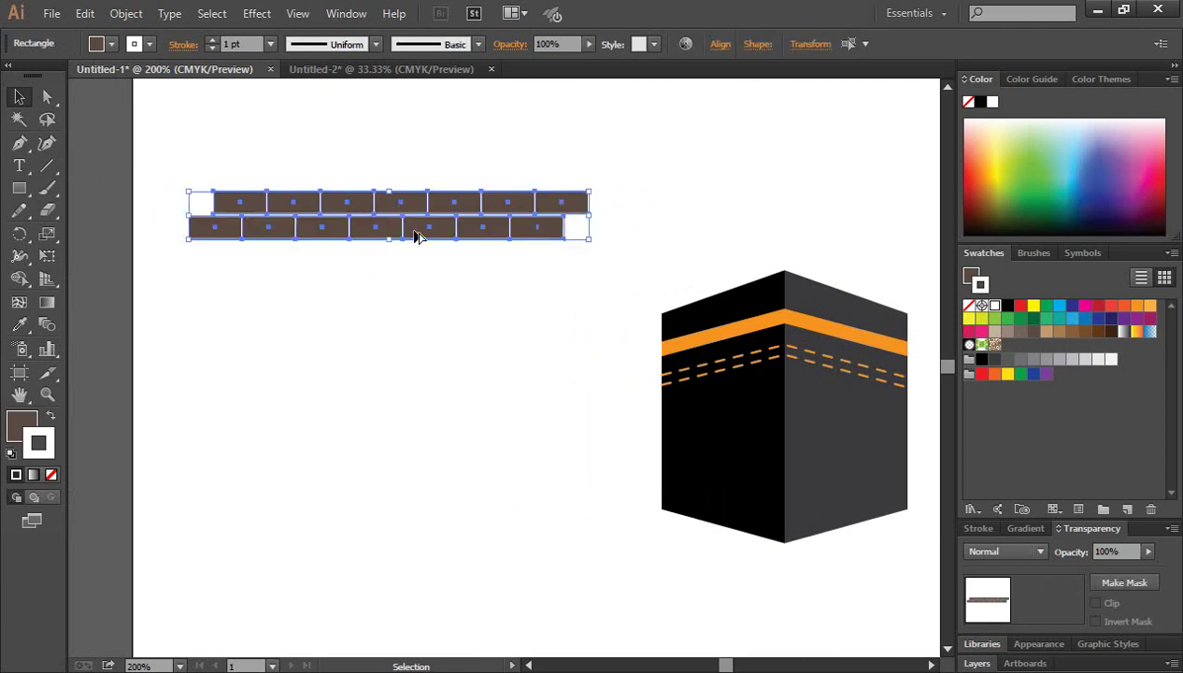
{"action": "left_click_drag", "start_coordinate": [414, 234], "coordinate": [409, 276]}
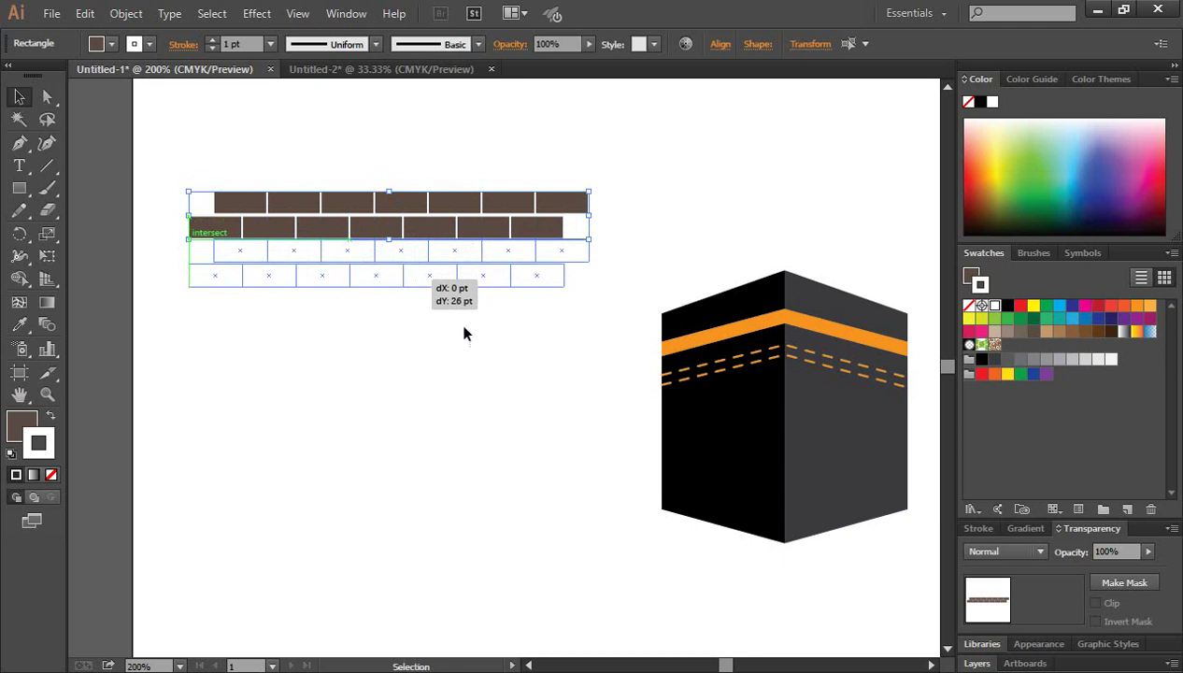
{"action": "key", "text": "a"}
{"action": "key", "text": "ctrl+d"}
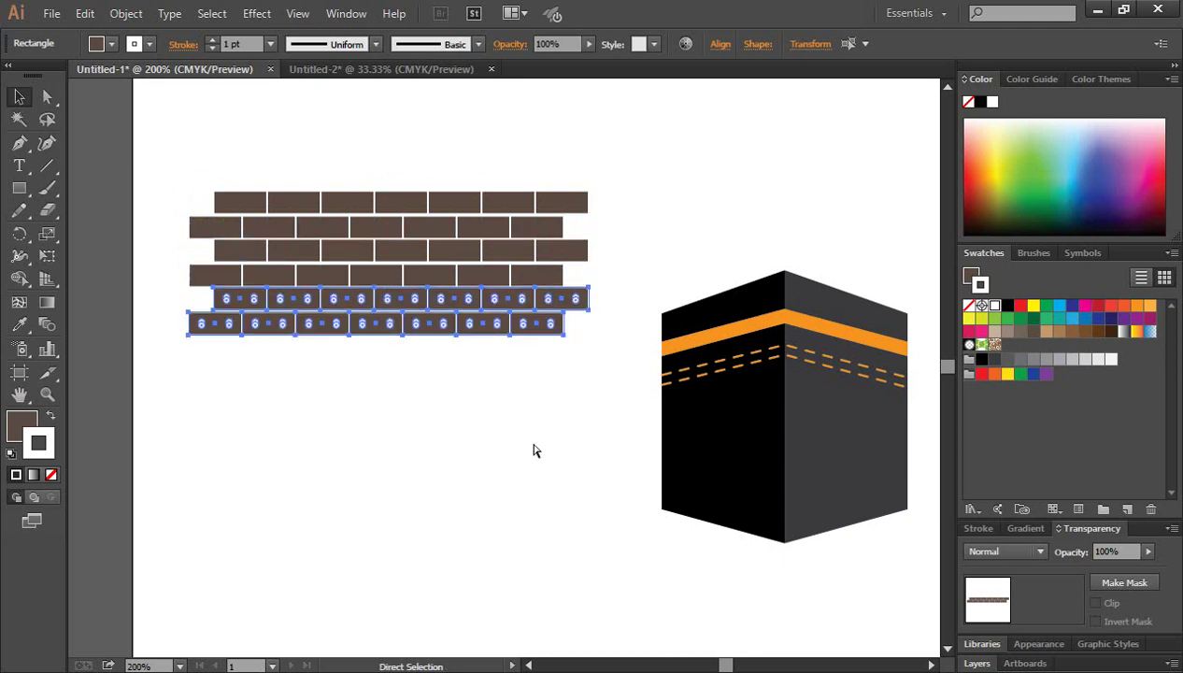
{"action": "key", "text": "ctrl+d"}
{"action": "key", "text": "ctrl+d"}
{"action": "key", "text": "v"}
{"action": "left_click", "coordinate": [509, 506]}
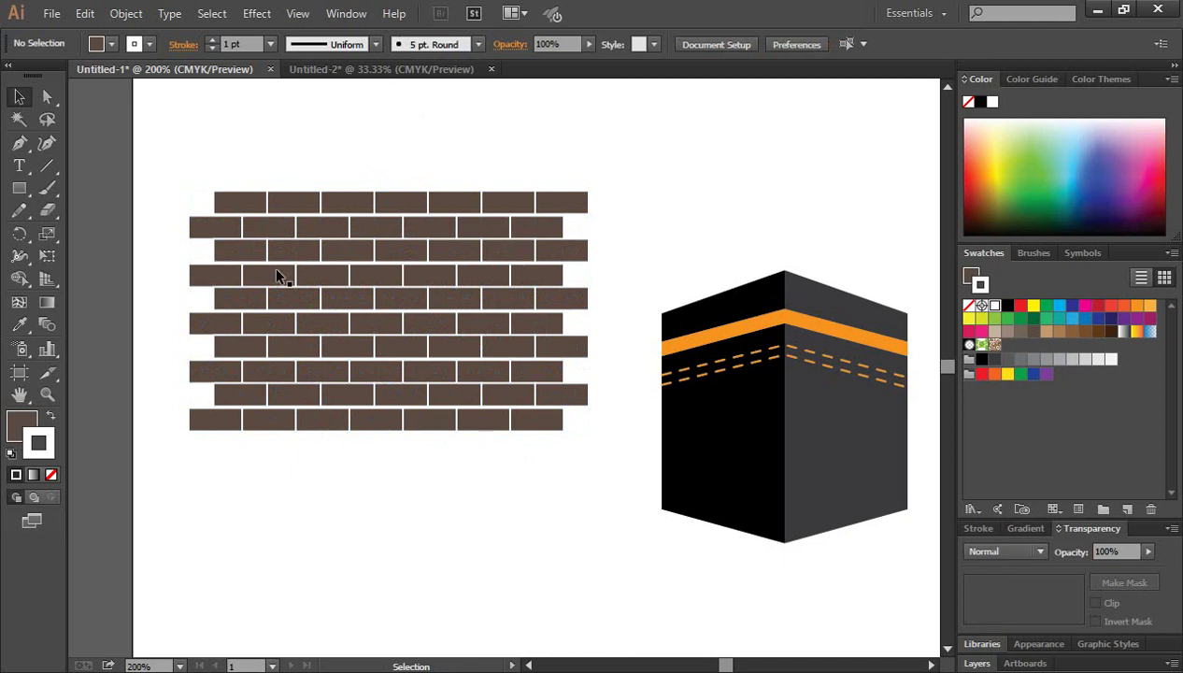
Scale the brick wall down and perspective-distort it so it narrows toward the left
{"action": "left_click_drag", "start_coordinate": [197, 167], "coordinate": [578, 477]}
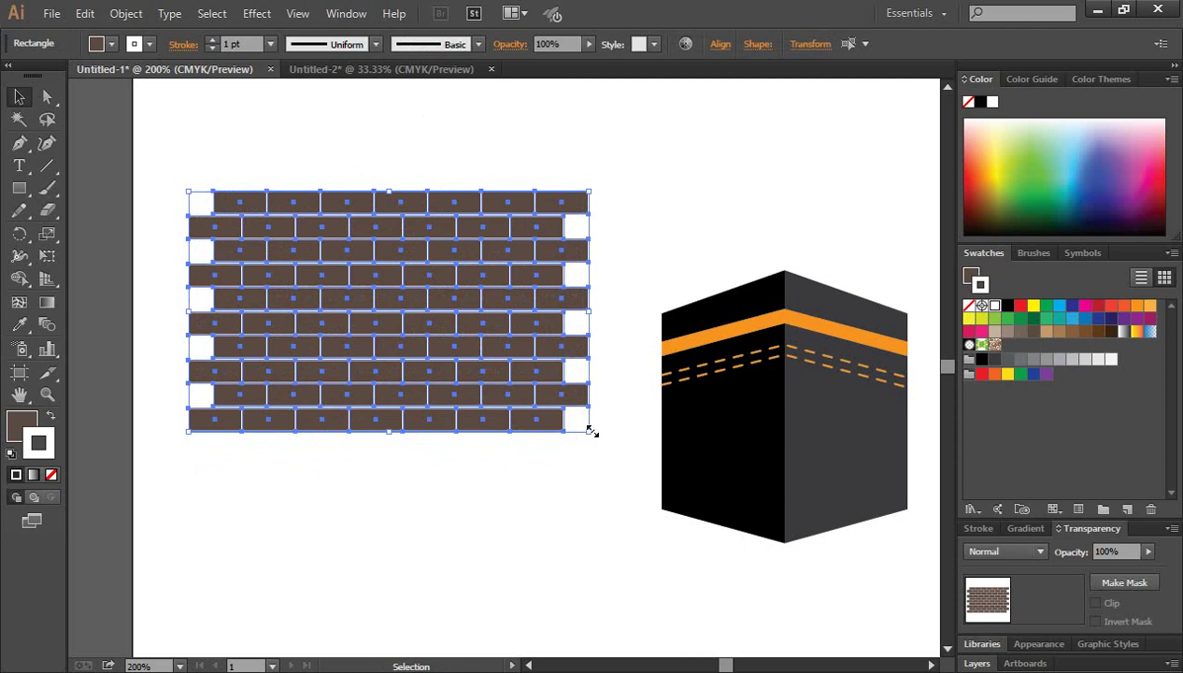
{"action": "left_click_drag", "start_coordinate": [589, 431], "coordinate": [539, 400]}
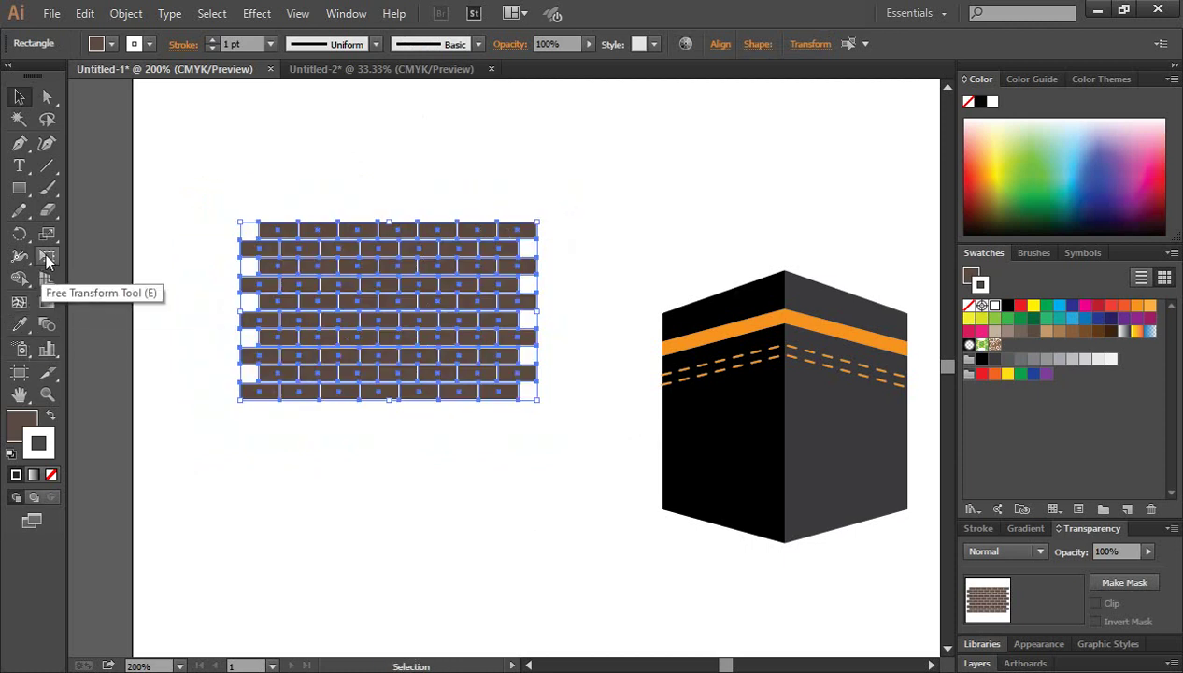
{"action": "left_click", "coordinate": [49, 260]}
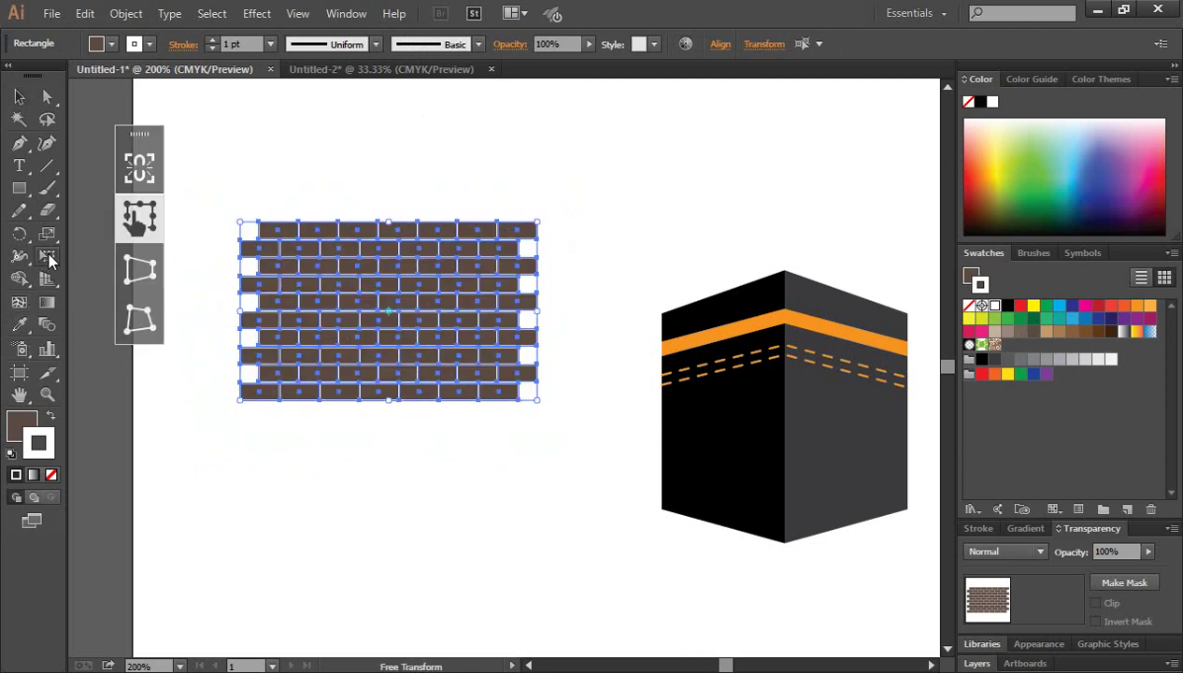
{"action": "left_click", "coordinate": [140, 271]}
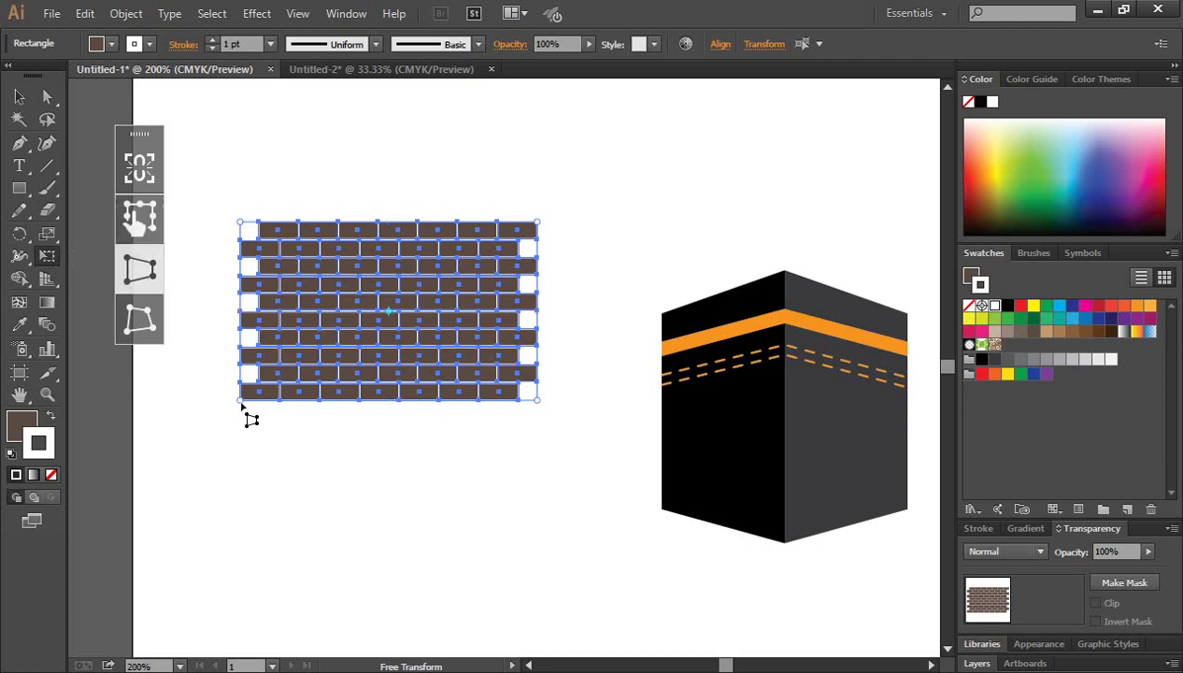
{"action": "left_click_drag", "start_coordinate": [240, 400], "coordinate": [236, 364]}
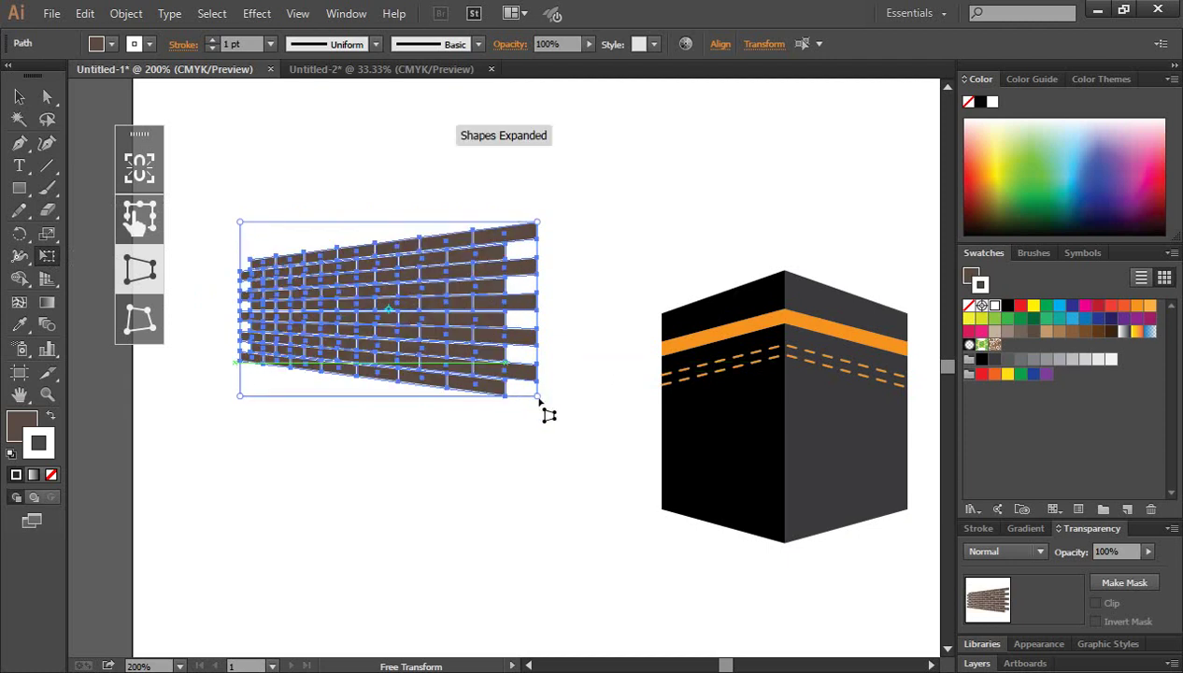
{"action": "left_click_drag", "start_coordinate": [538, 398], "coordinate": [538, 412]}
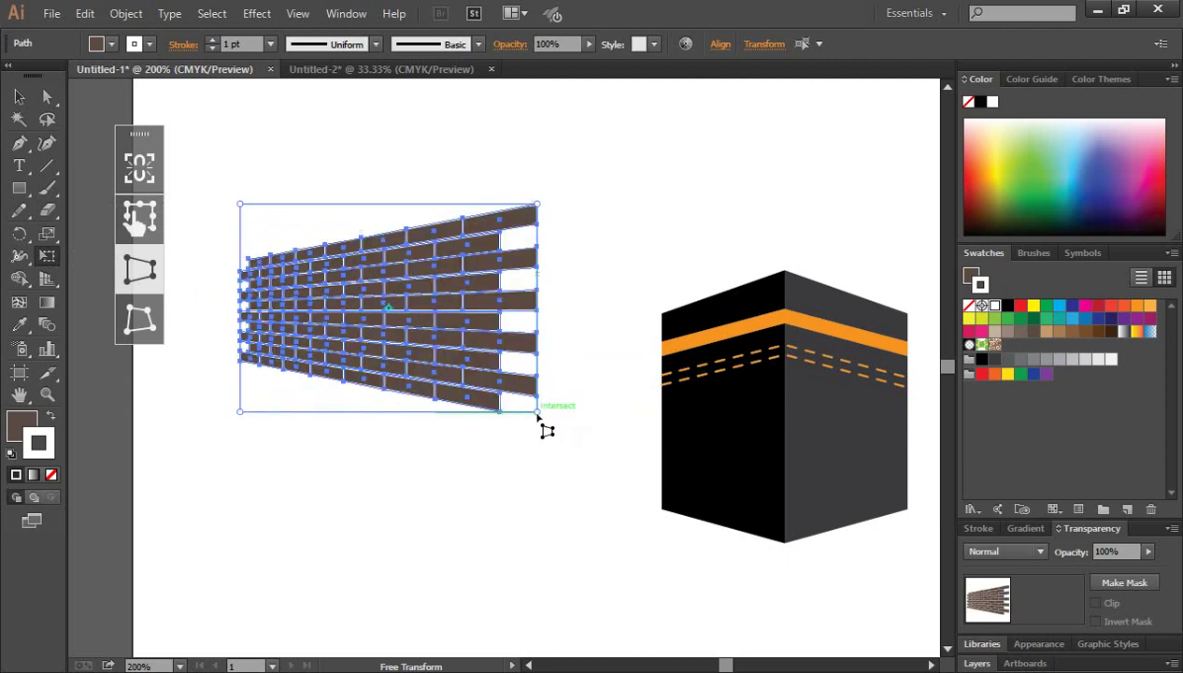
{"action": "left_click_drag", "start_coordinate": [240, 411], "coordinate": [411, 411]}
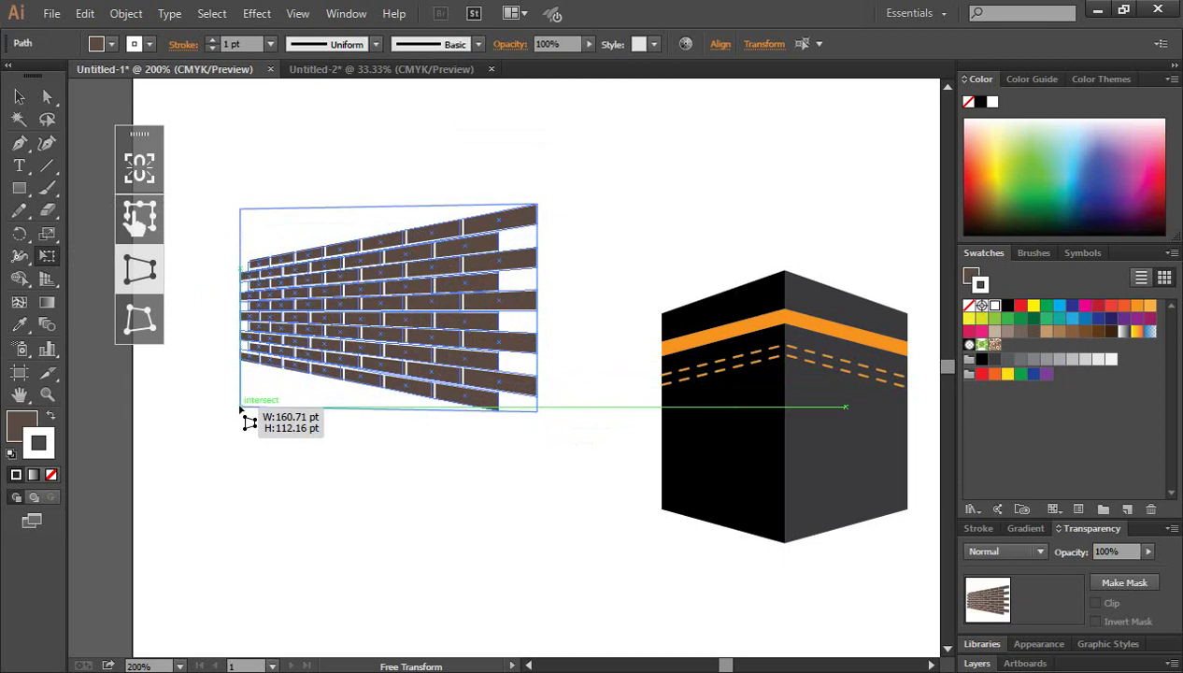
Reselect the distorted wall and shrink it further around its centre
{"action": "key", "text": "v"}
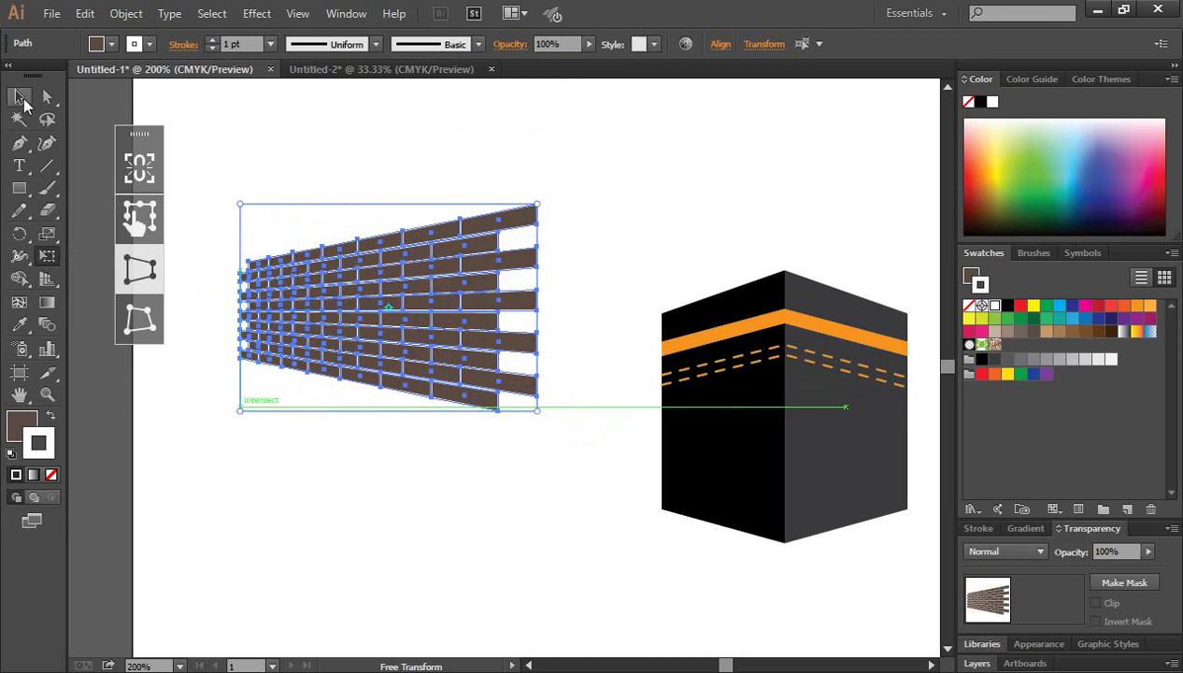
{"action": "left_click_drag", "start_coordinate": [199, 206], "coordinate": [600, 483]}
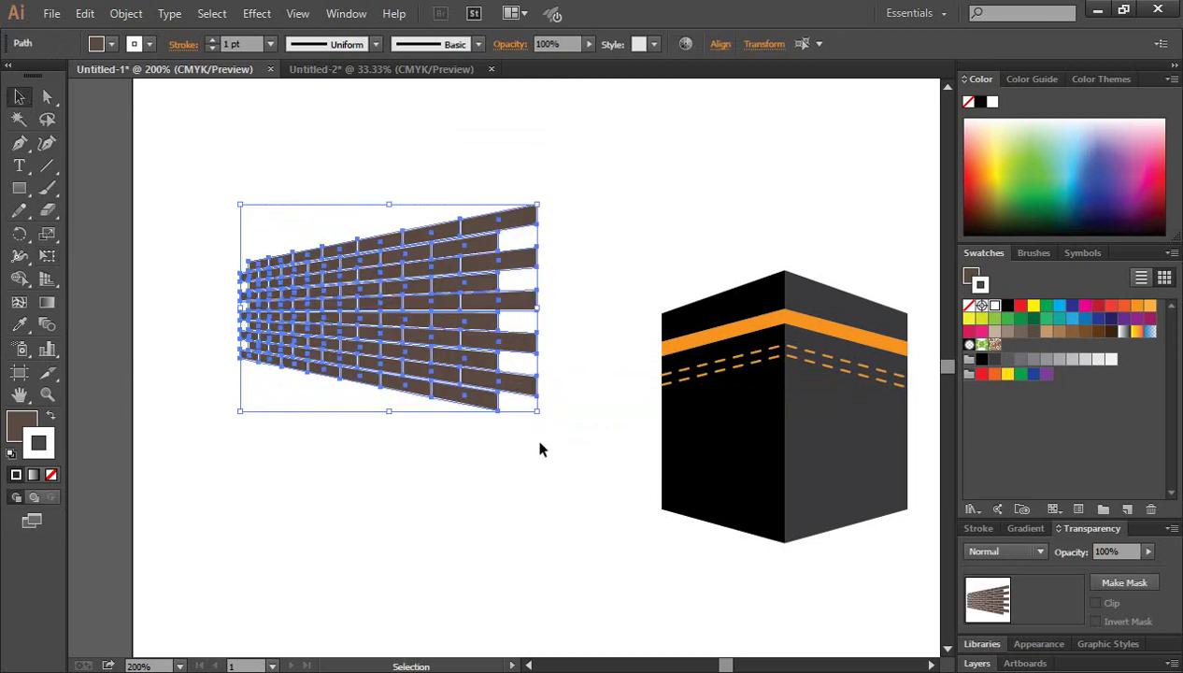
{"action": "left_click_drag", "start_coordinate": [537, 414], "coordinate": [506, 386]}
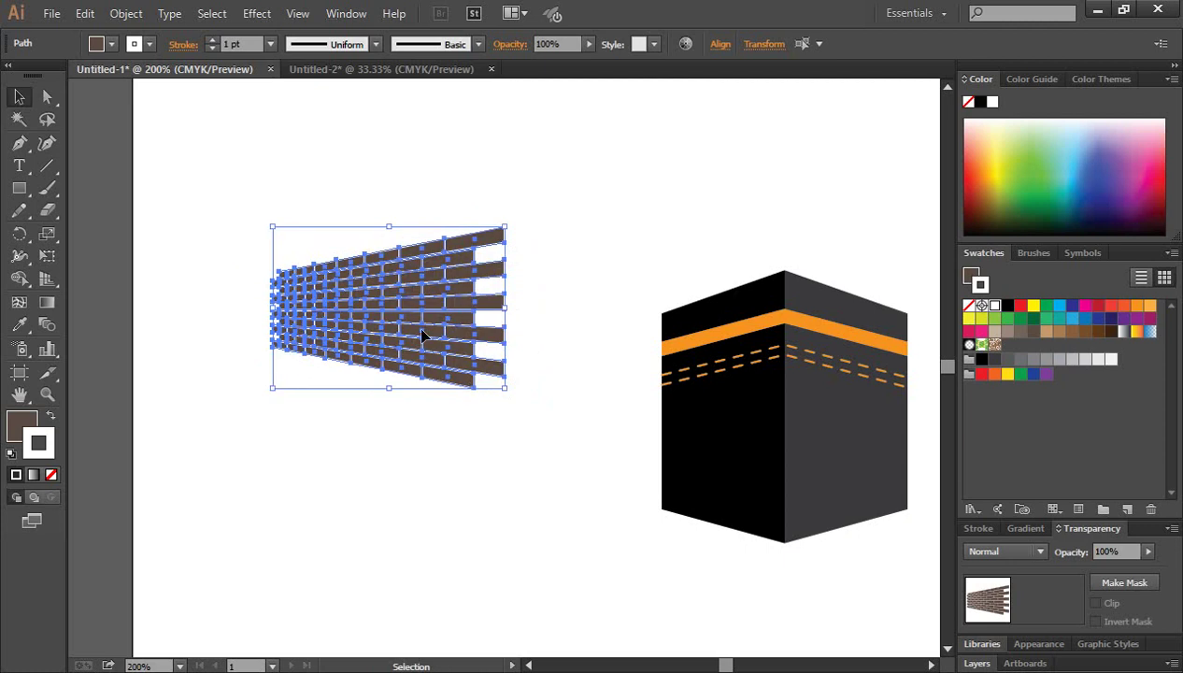
Move the tapered wall under the Kaaba's left face, group its bricks, and zoom in
{"action": "left_click_drag", "start_coordinate": [394, 305], "coordinate": [672, 597]}
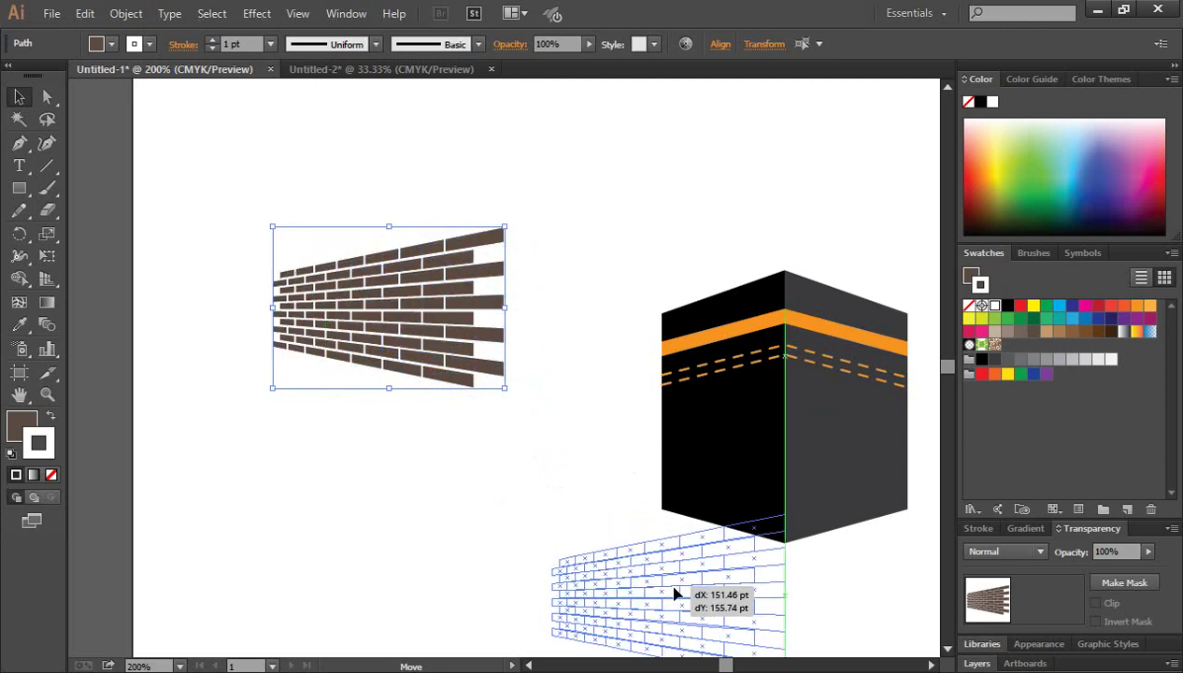
{"action": "left_click_drag", "start_coordinate": [501, 405], "coordinate": [238, 216]}
{"action": "right_click", "coordinate": [396, 397]}
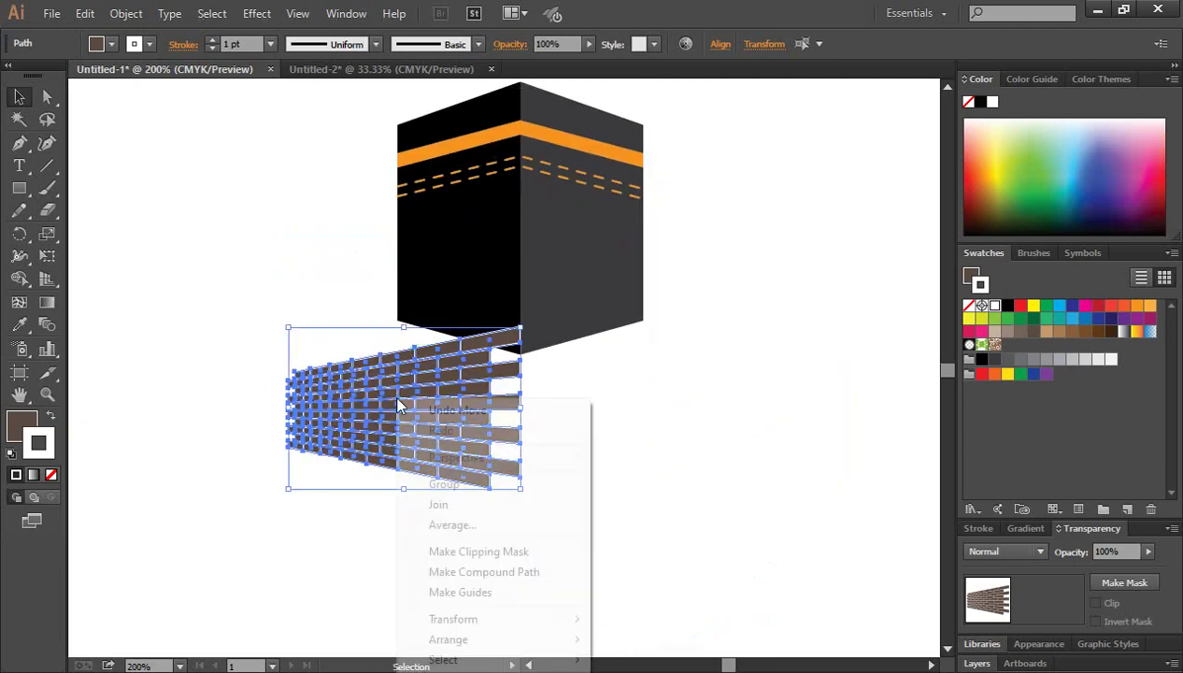
{"action": "left_click", "coordinate": [447, 484]}
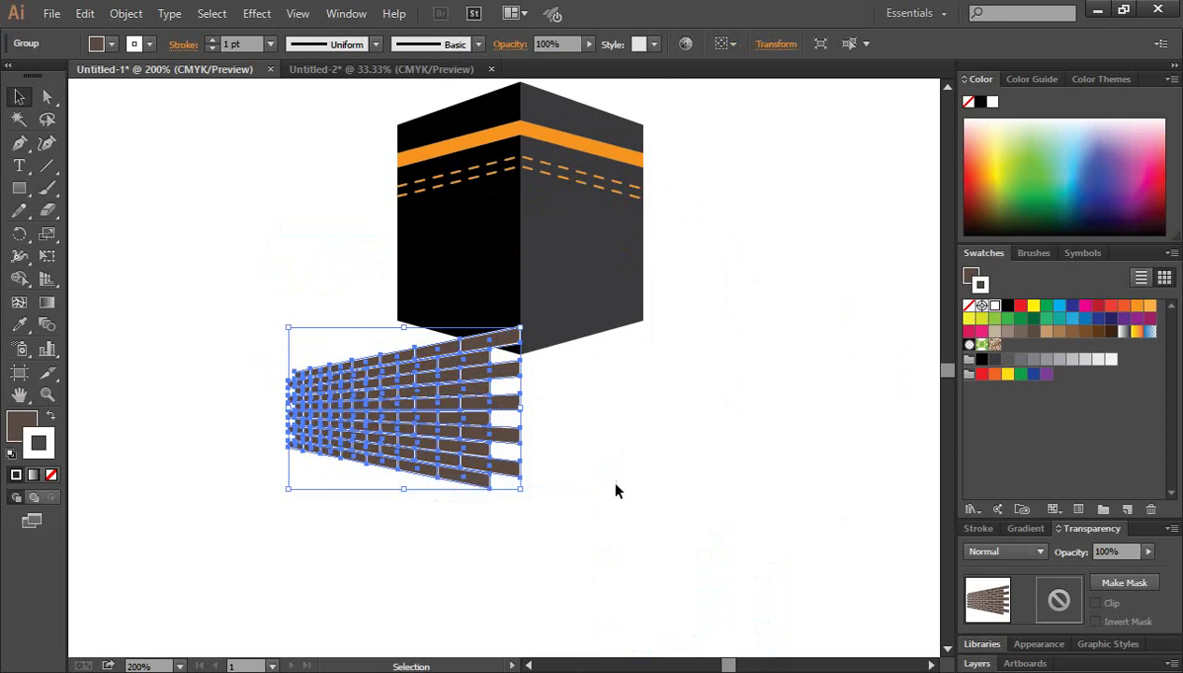
{"action": "left_click", "coordinate": [608, 477]}
{"action": "left_click", "coordinate": [455, 358]}
{"action": "mouse_move", "coordinate": [475, 378]}
{"action": "left_mouse_down"}
{"action": "mouse_move", "coordinate": [470, 419]}
{"action": "mouse_move", "coordinate": [561, 292]}
{"action": "mouse_move", "coordinate": [561, 274]}
{"action": "left_mouse_up"}
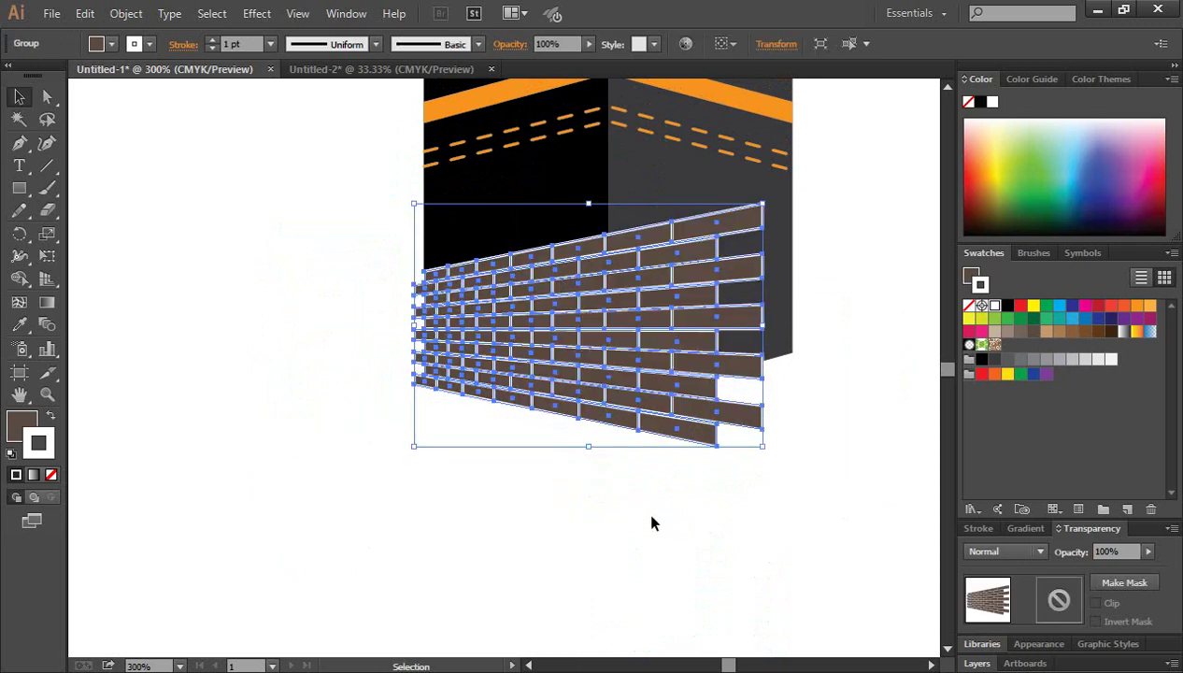
Select the Kaaba's black left face together with the brick group, zooming closer
{"action": "left_click", "coordinate": [652, 523]}
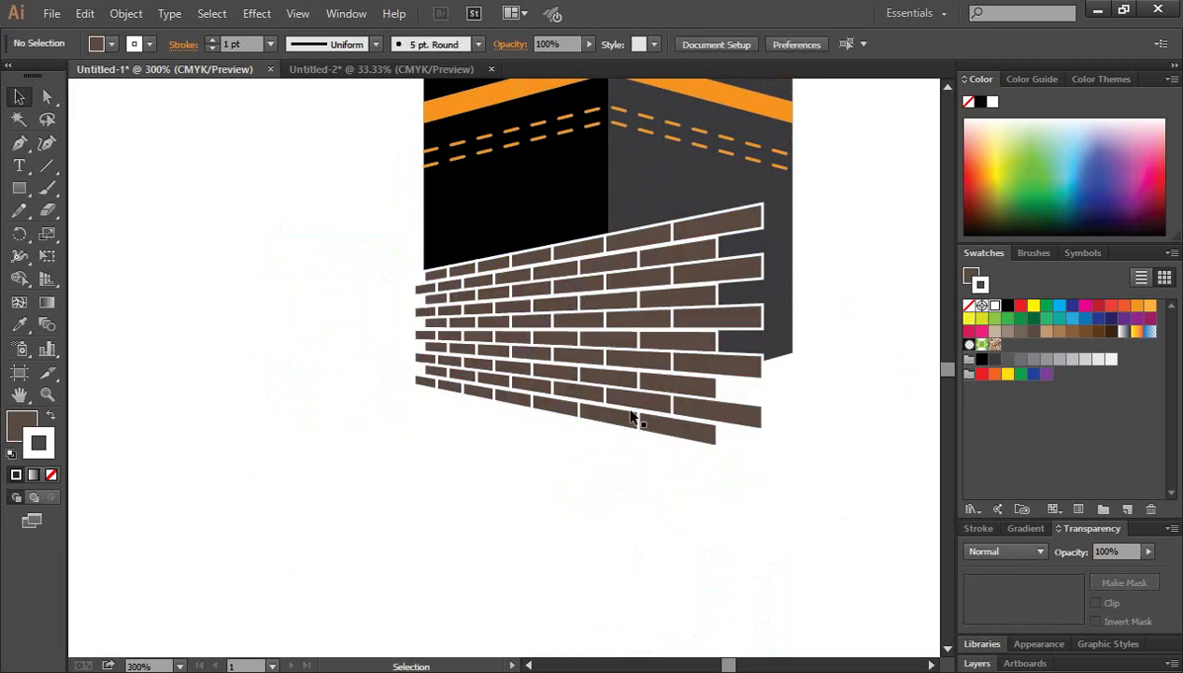
{"action": "left_click", "coordinate": [537, 203]}
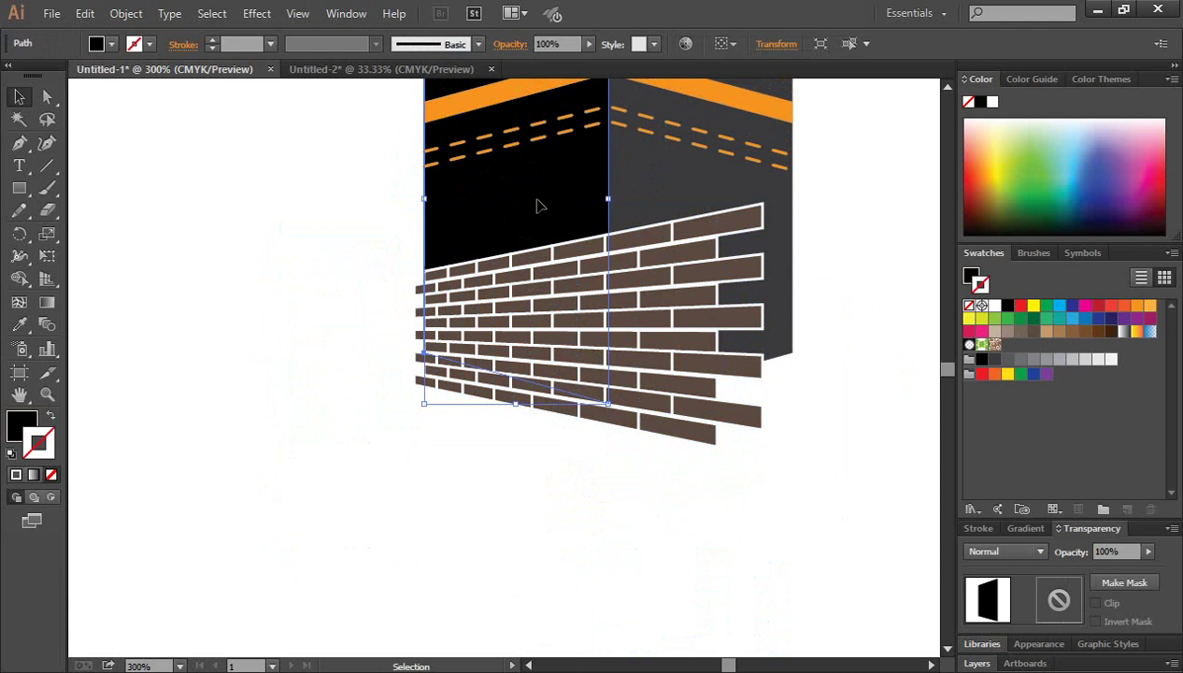
{"action": "left_click", "coordinate": [478, 296], "text": "shift"}
{"action": "left_click", "coordinate": [564, 334]}
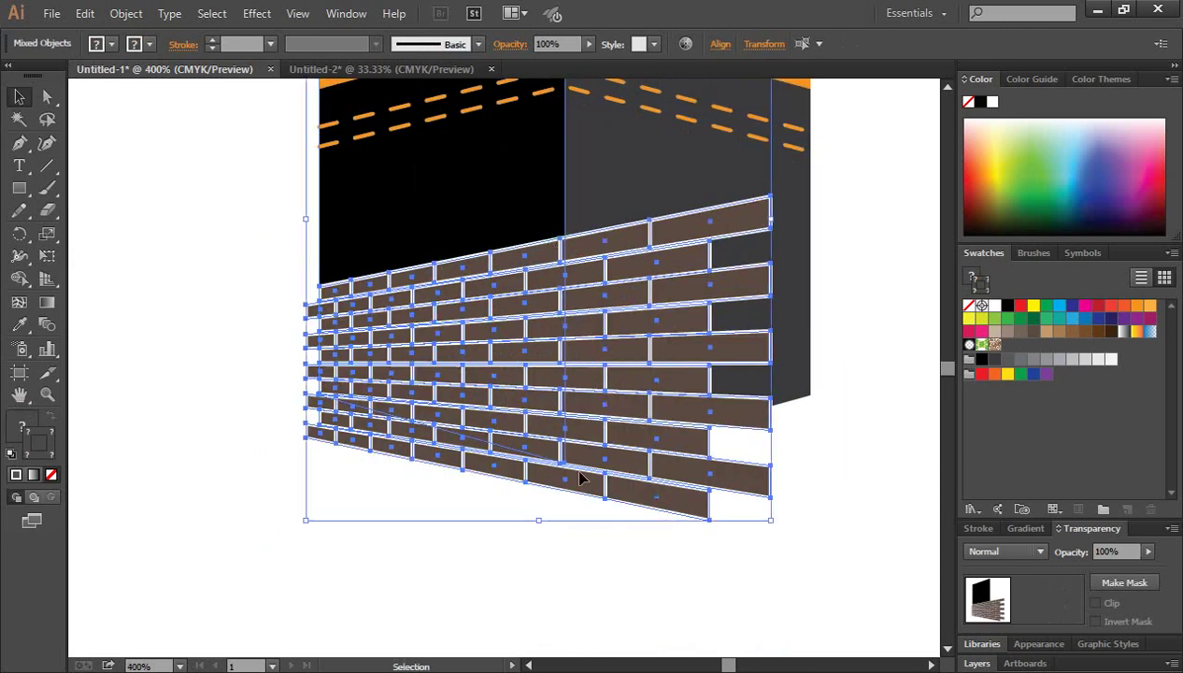
Widen the brick group slightly rightward, then marquee-select the bricks with the face beneath
{"action": "left_click", "coordinate": [815, 455]}
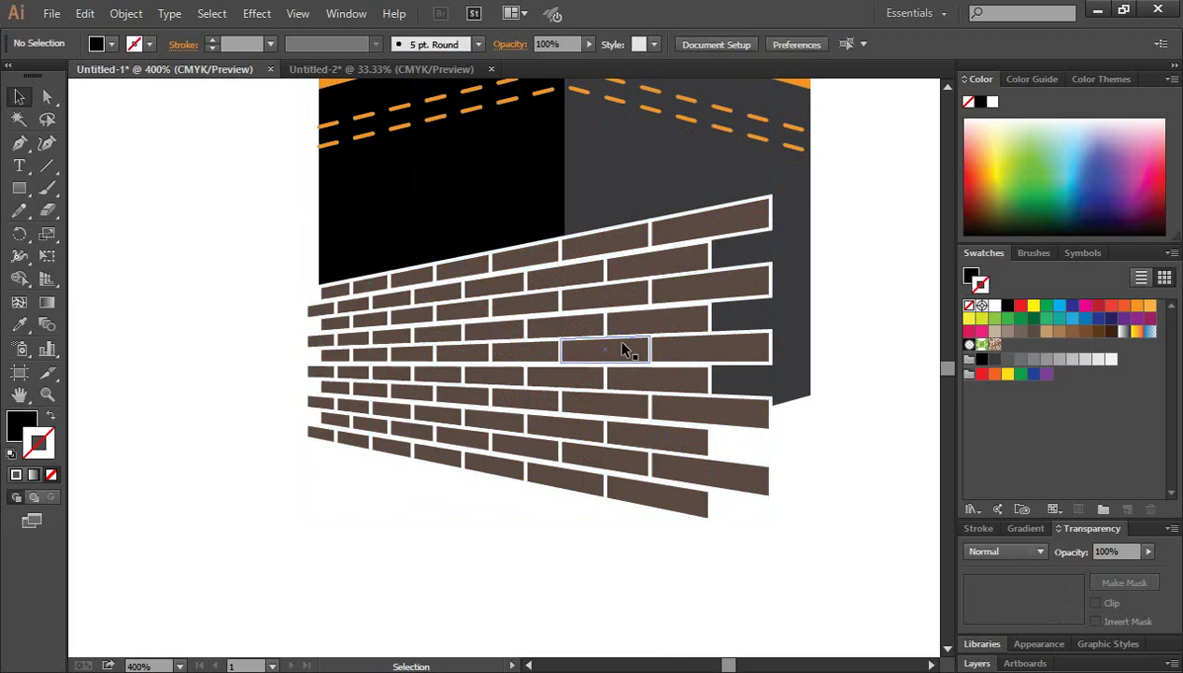
{"action": "left_click", "coordinate": [595, 323]}
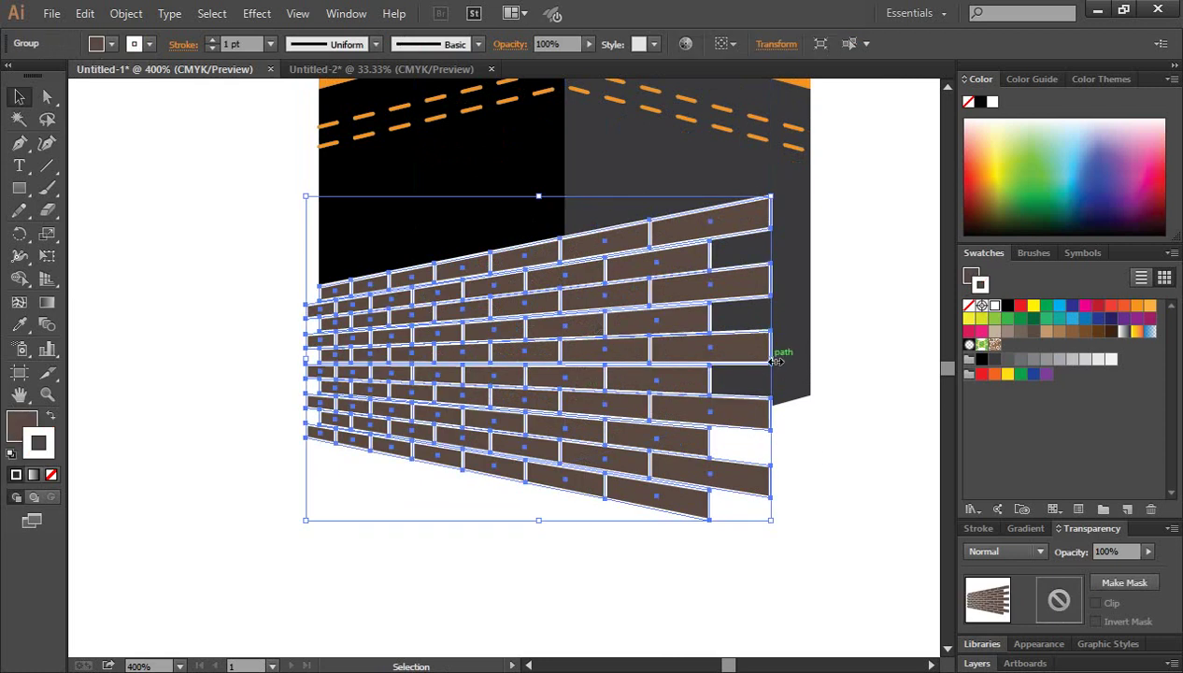
{"action": "left_click_drag", "start_coordinate": [770, 359], "coordinate": [778, 359]}
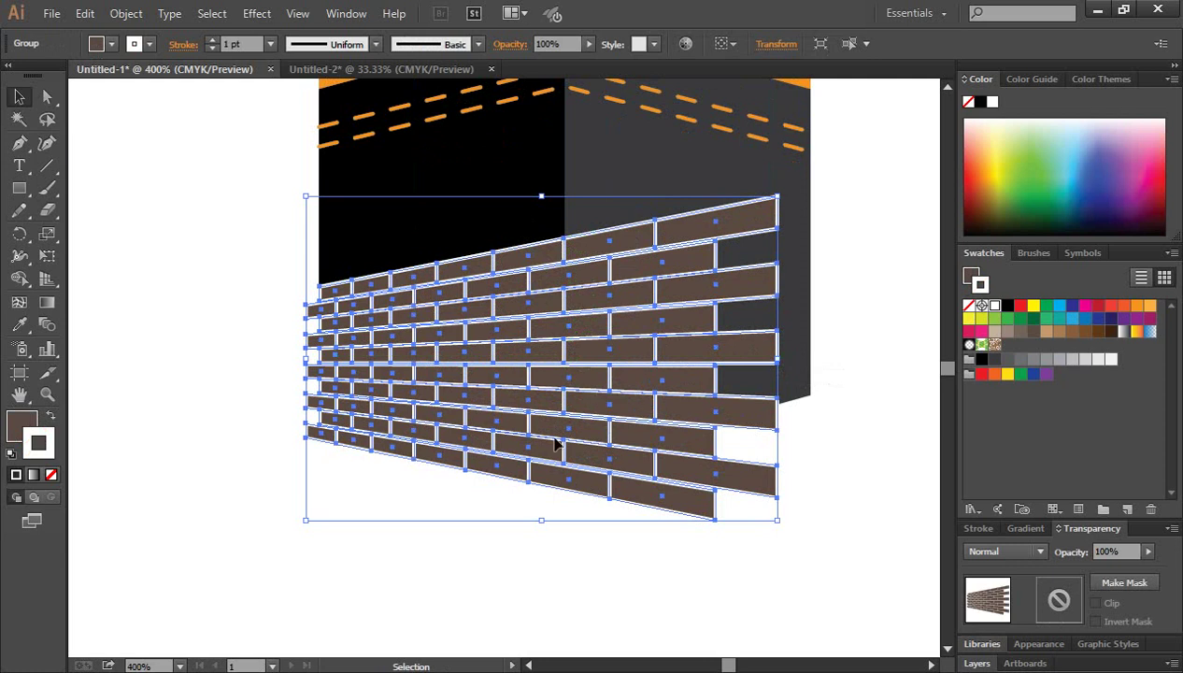
{"action": "left_click", "coordinate": [392, 560]}
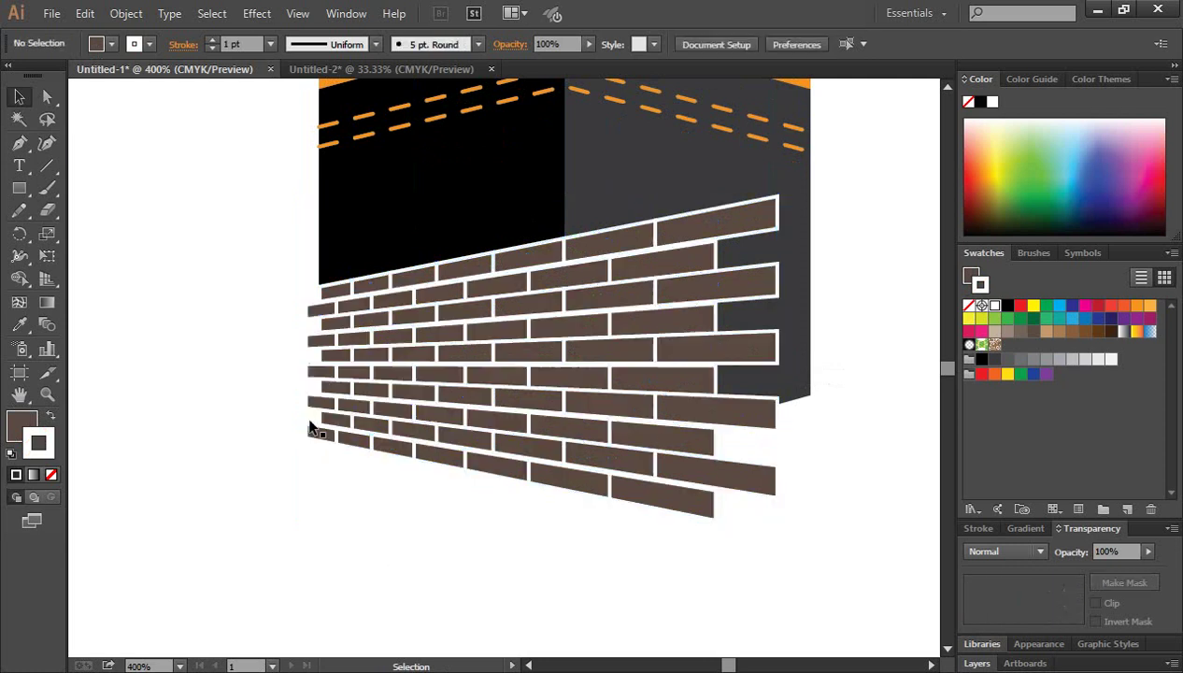
{"action": "left_click_drag", "start_coordinate": [245, 248], "coordinate": [451, 505]}
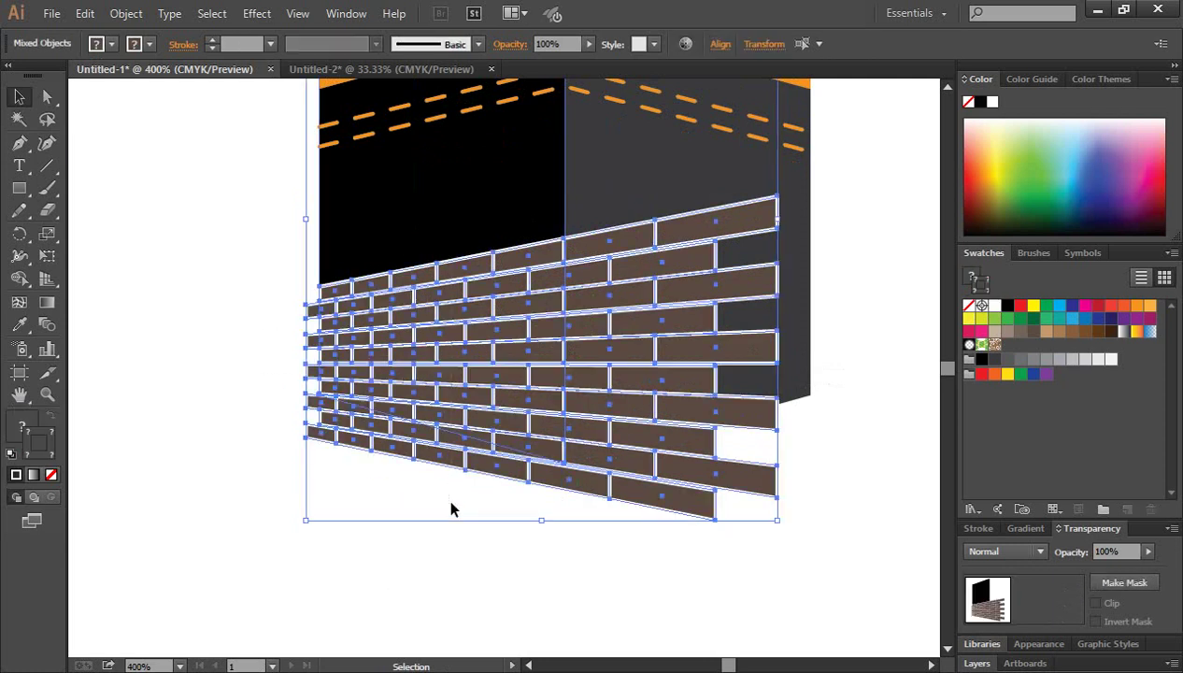
With Shape Builder, delete the brick pieces protruding past the left face's edge
{"action": "left_click", "coordinate": [19, 278]}
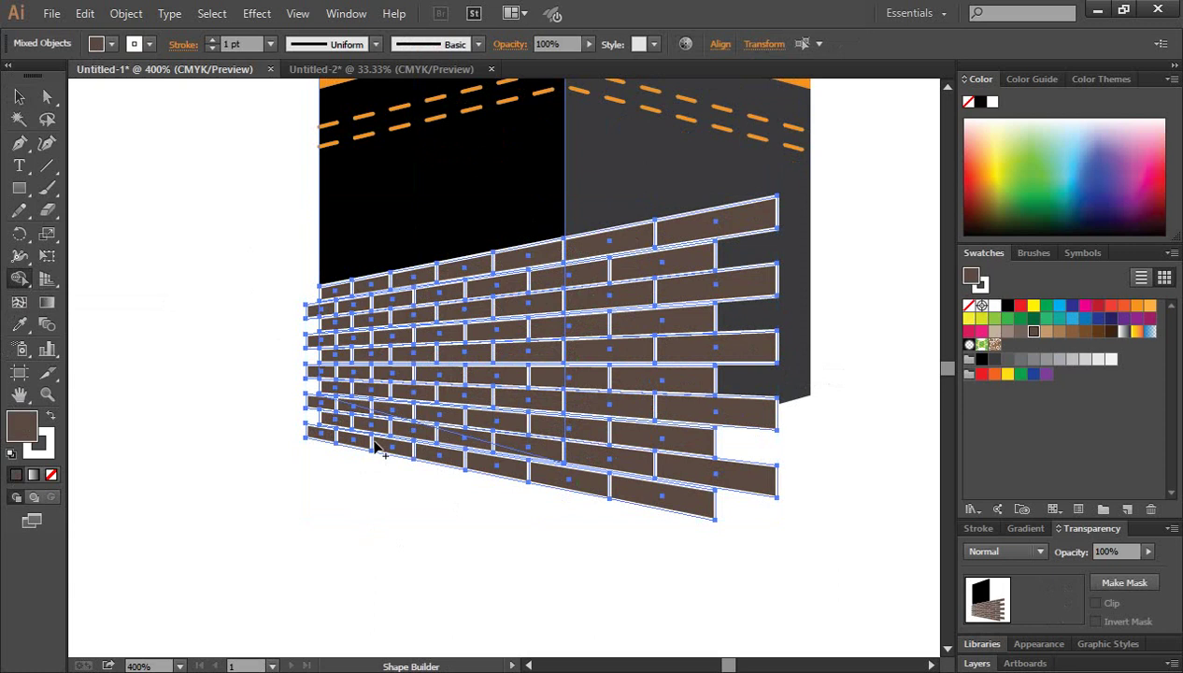
{"action": "left_click", "coordinate": [325, 358]}
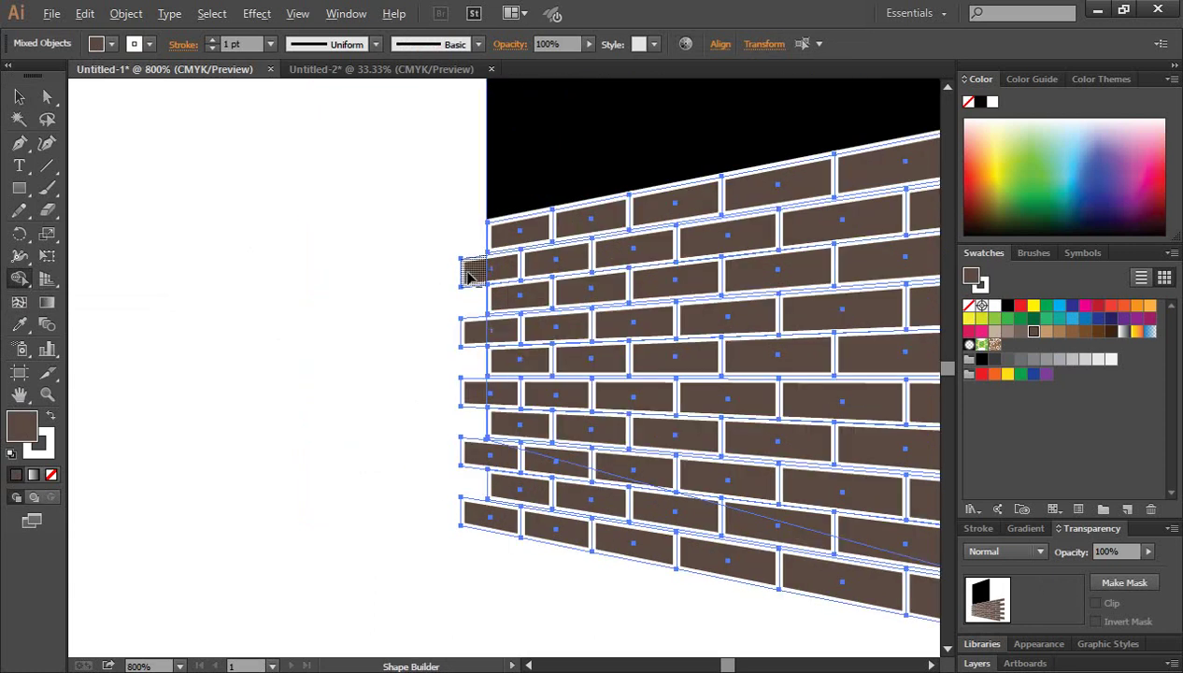
{"action": "left_click", "coordinate": [467, 335], "text": "alt"}
{"action": "left_click", "coordinate": [467, 391], "text": "alt"}
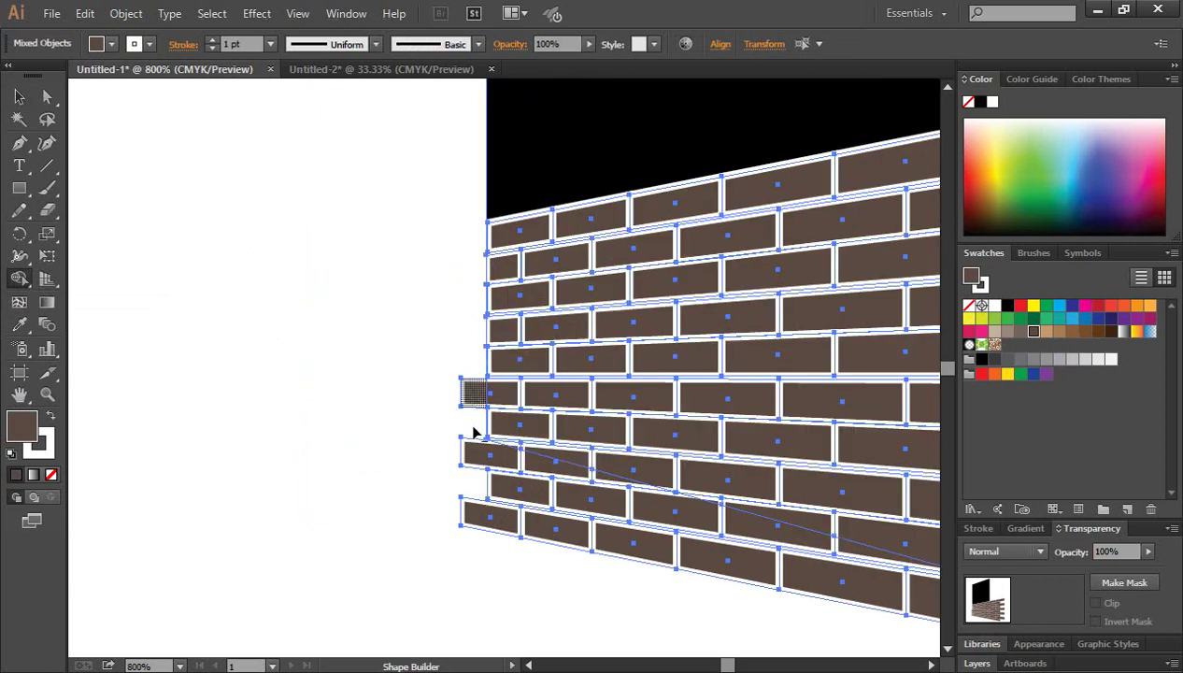
{"action": "left_click", "coordinate": [473, 457], "text": "alt"}
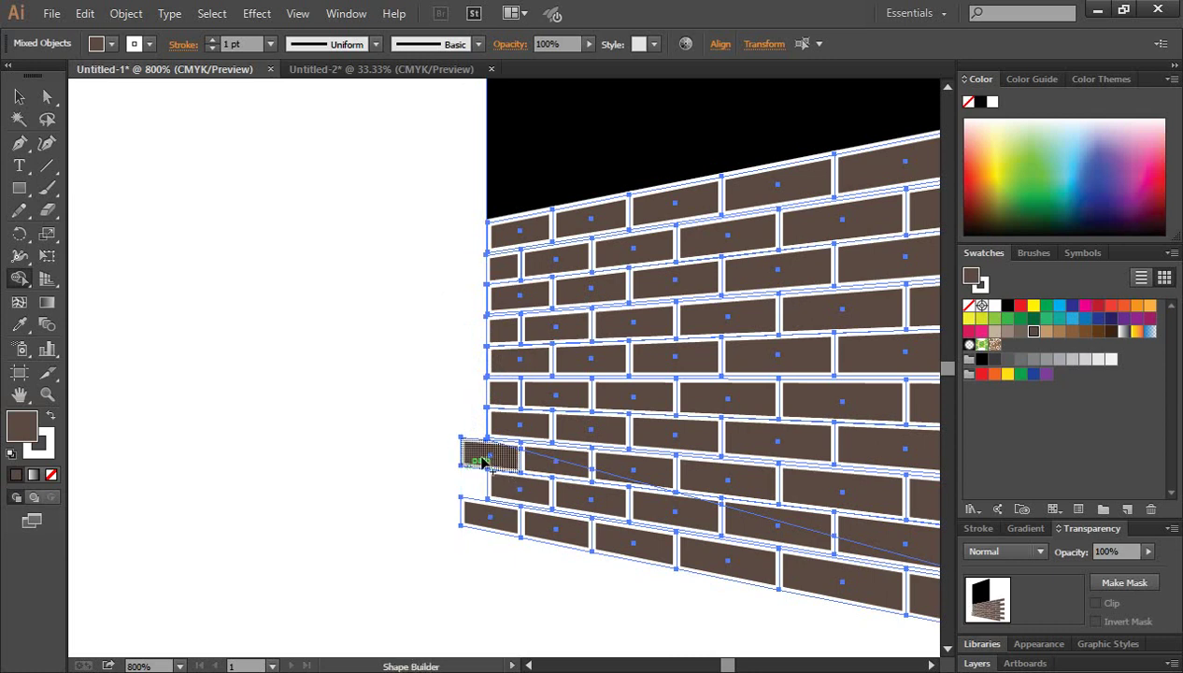
{"action": "left_click", "coordinate": [483, 460], "text": "alt"}
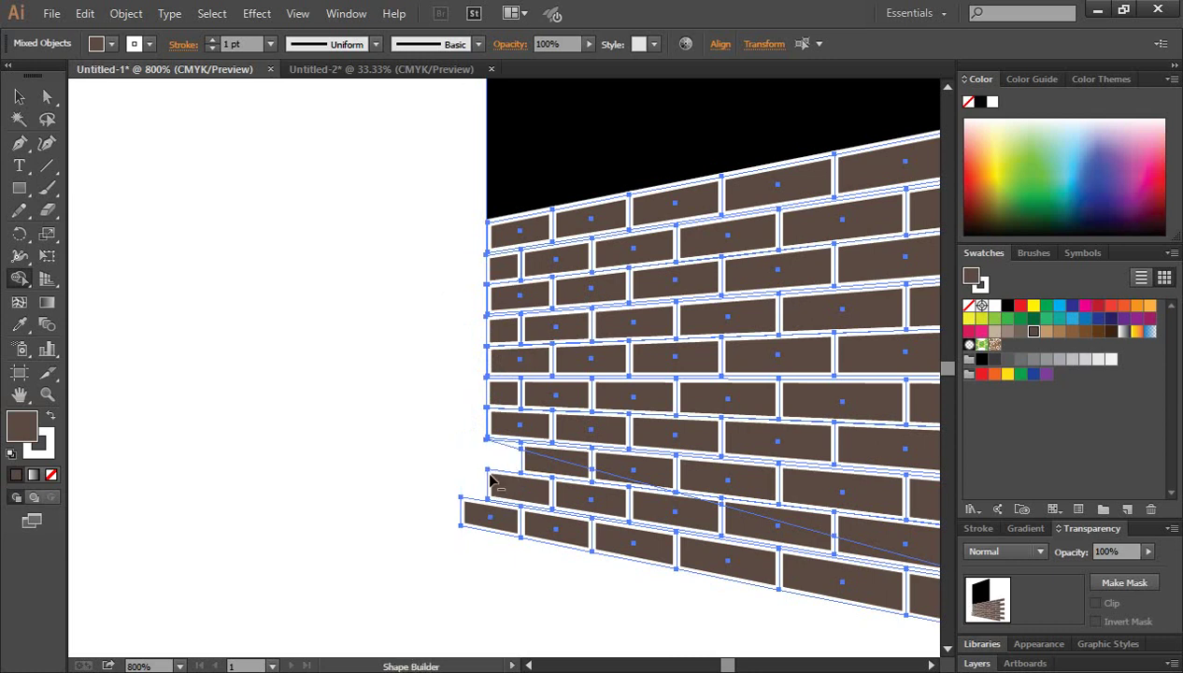
{"action": "left_click", "coordinate": [498, 514], "text": "alt"}
{"action": "left_click", "coordinate": [514, 482], "text": "alt"}
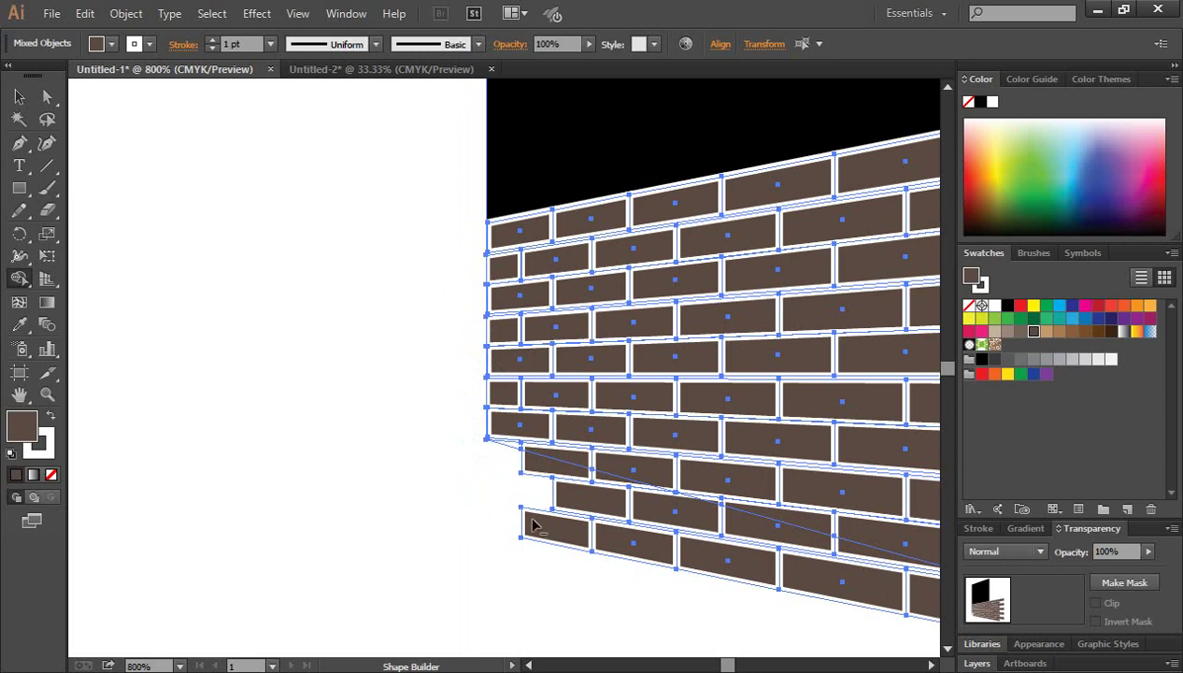
Erase all brick rows overhanging the cube's right face
{"action": "scroll", "coordinate": [545, 530], "scroll_direction": "down", "scroll_amount": 2, "text": "alt"}
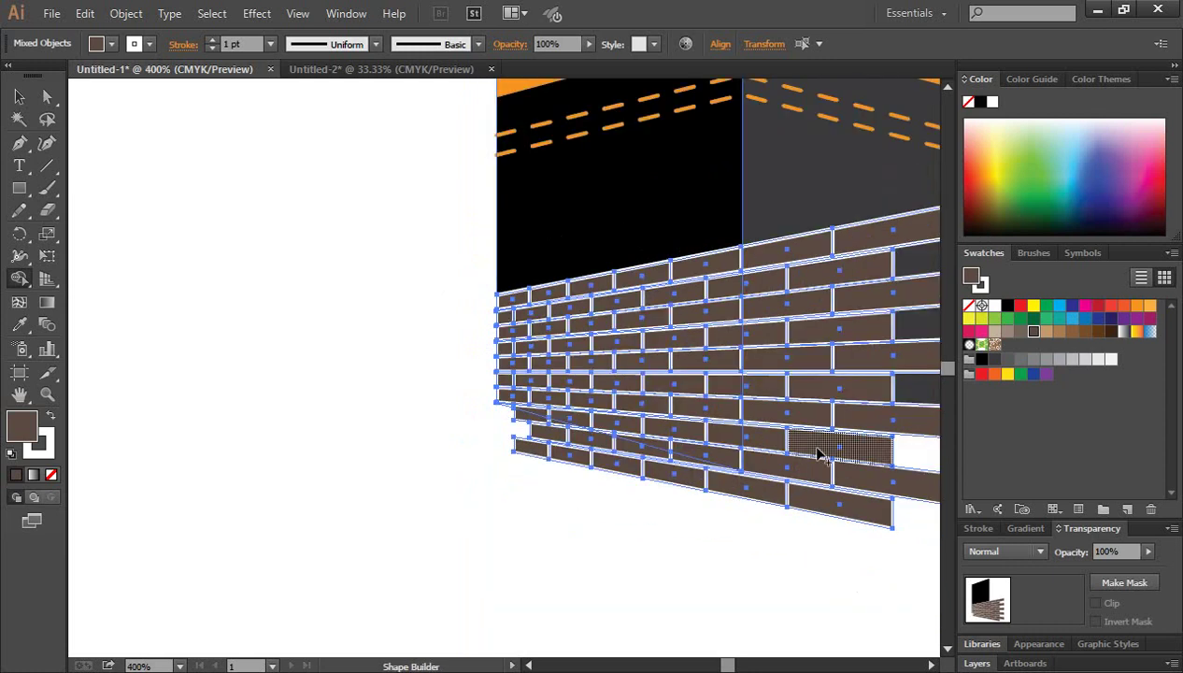
{"action": "scroll", "coordinate": [822, 430], "scroll_direction": "up", "scroll_amount": 1, "text": "alt"}
{"action": "left_click_drag", "start_coordinate": [239, 222], "coordinate": [411, 272]}
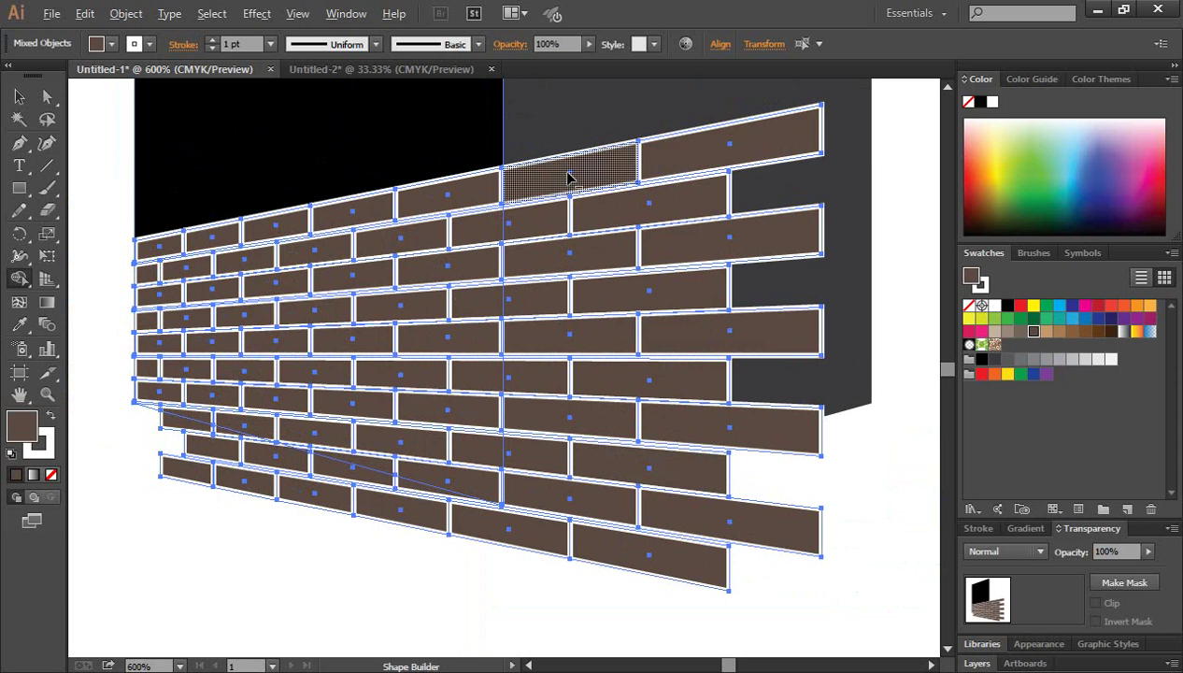
{"action": "left_click_drag", "start_coordinate": [598, 173], "coordinate": [784, 131]}
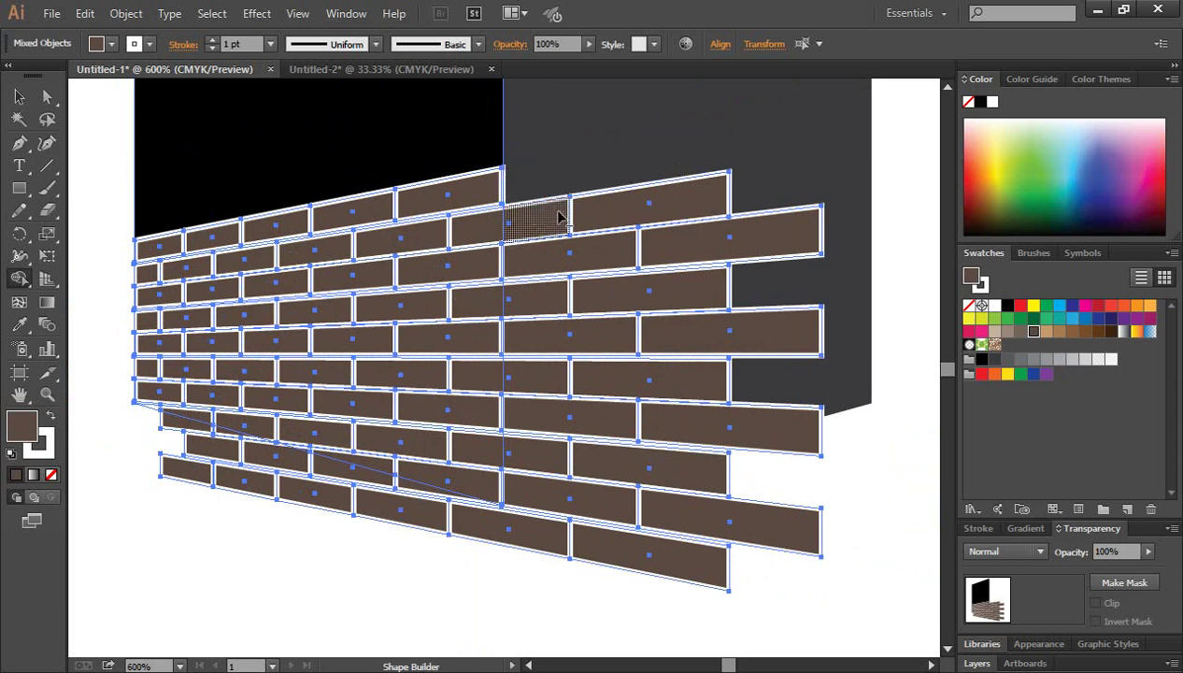
{"action": "left_click_drag", "start_coordinate": [534, 213], "coordinate": [640, 229]}
{"action": "left_click_drag", "start_coordinate": [533, 263], "coordinate": [752, 257]}
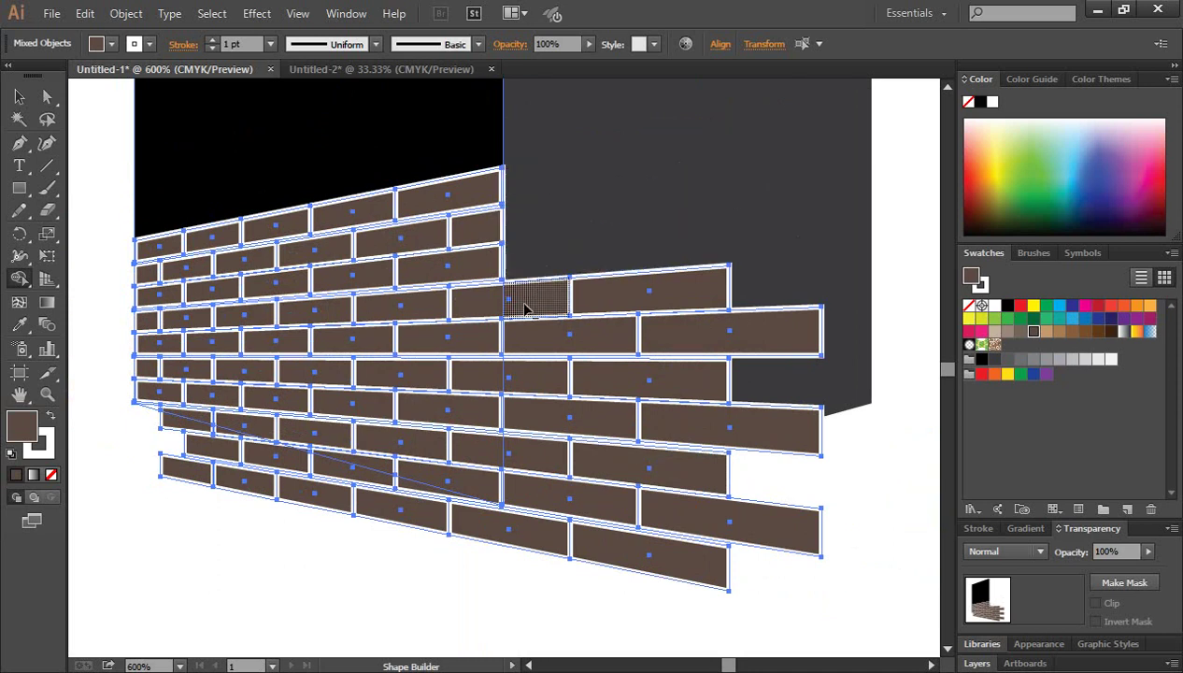
{"action": "left_click_drag", "start_coordinate": [521, 301], "coordinate": [708, 297]}
{"action": "left_click_drag", "start_coordinate": [519, 336], "coordinate": [748, 348]}
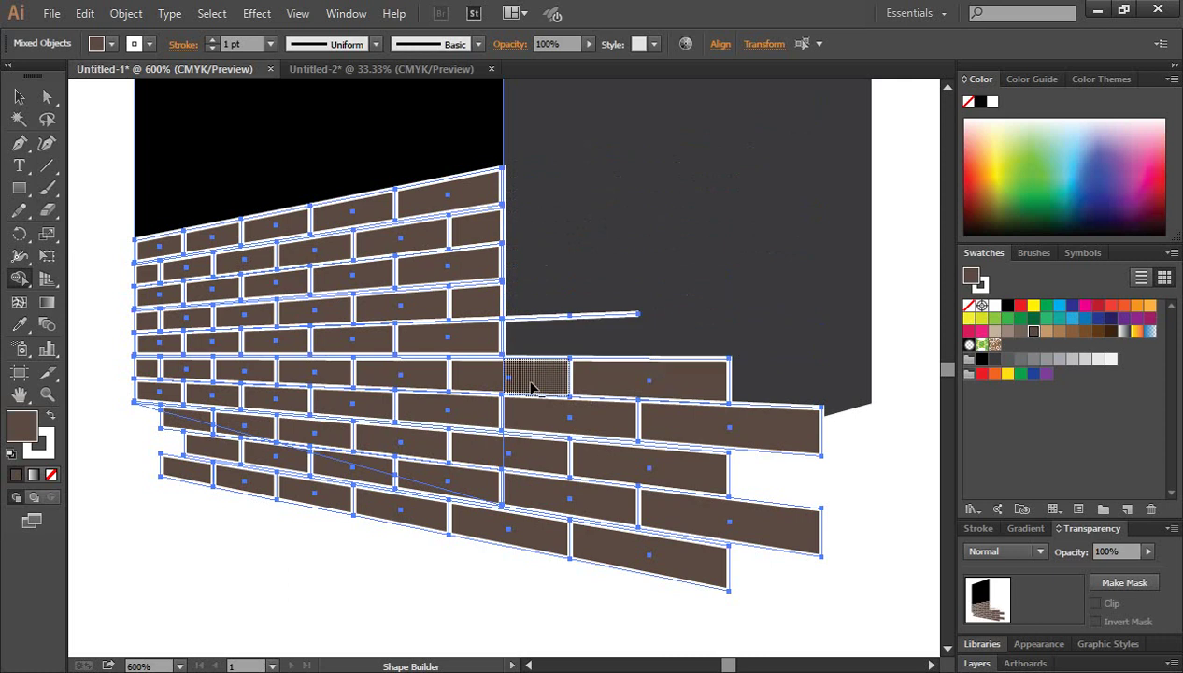
{"action": "left_click_drag", "start_coordinate": [528, 384], "coordinate": [710, 381]}
{"action": "left_click_drag", "start_coordinate": [528, 422], "coordinate": [761, 426]}
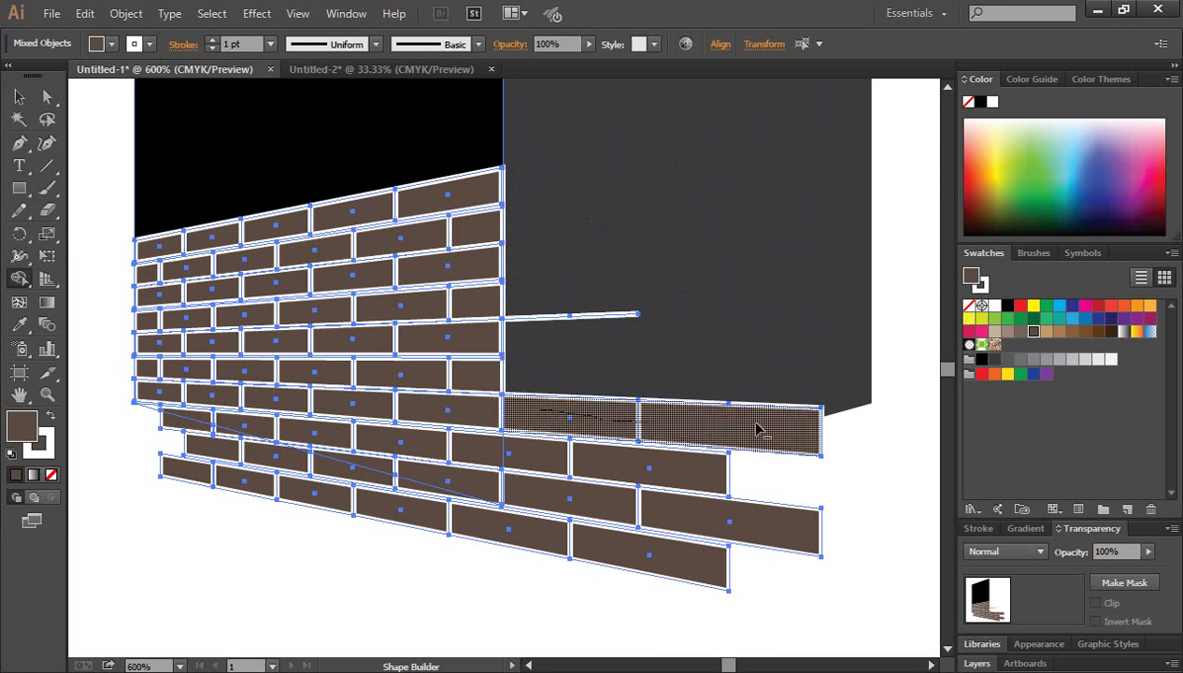
{"action": "left_click_drag", "start_coordinate": [541, 460], "coordinate": [686, 469]}
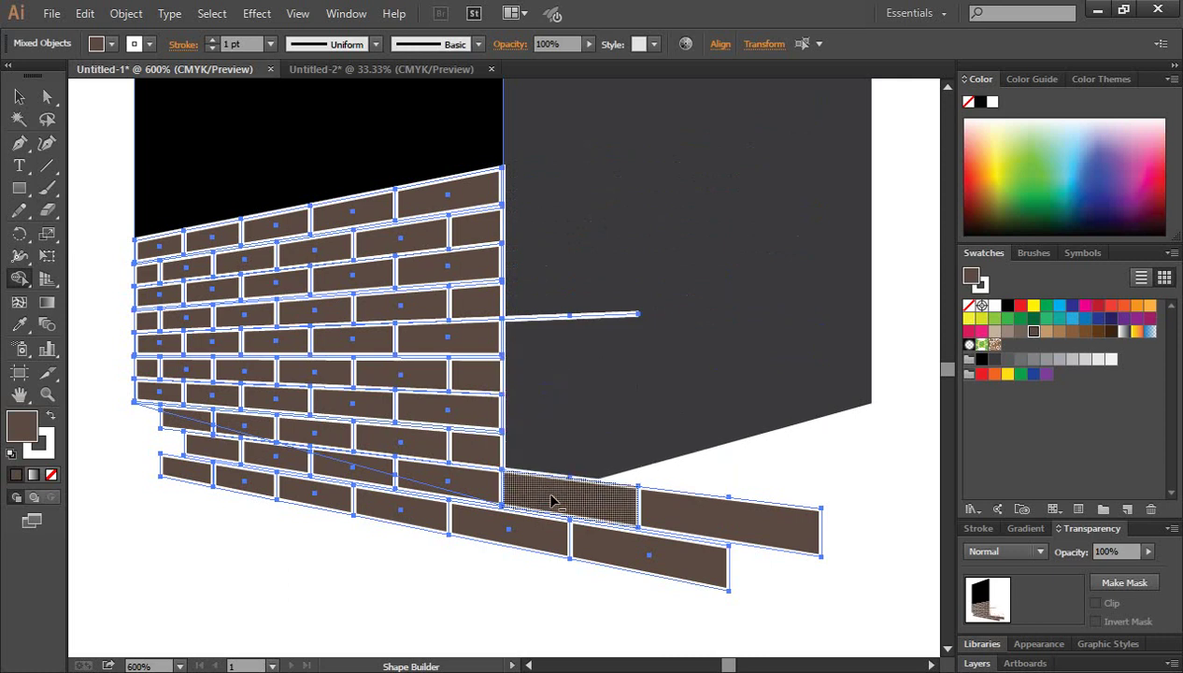
{"action": "left_click_drag", "start_coordinate": [550, 496], "coordinate": [792, 519]}
{"action": "left_click_drag", "start_coordinate": [536, 537], "coordinate": [738, 561]}
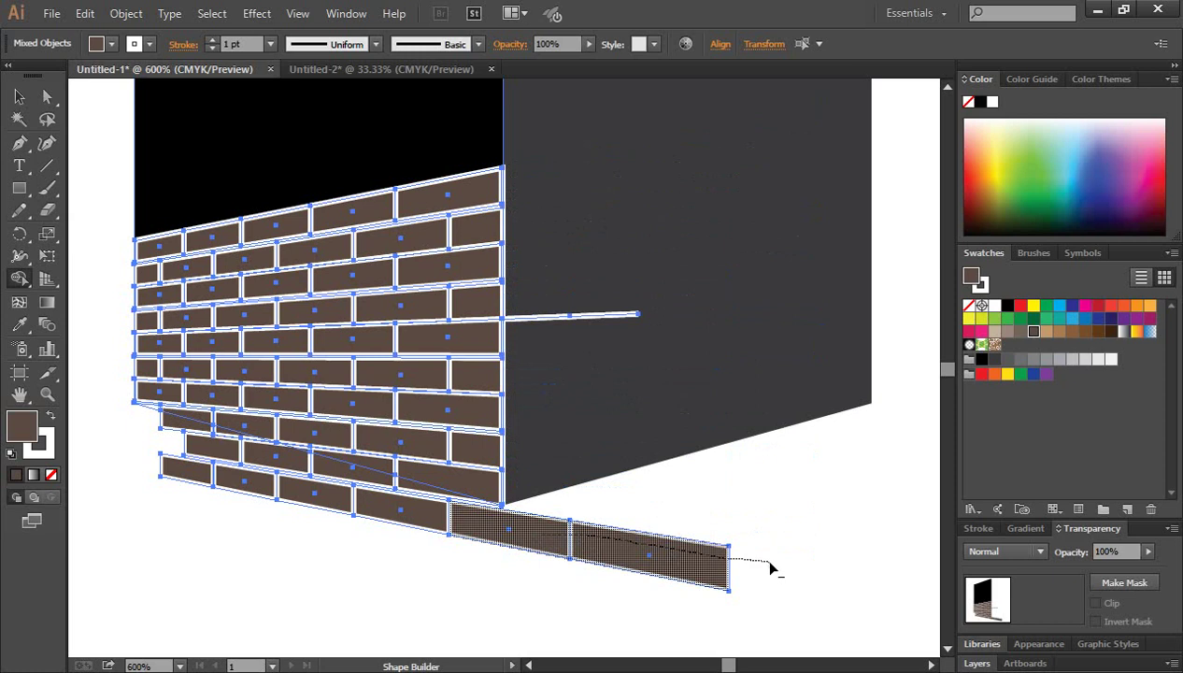
Erase the bricks below the cube's bottom edge and the thin leftover sliver
{"action": "left_click_drag", "start_coordinate": [471, 528], "coordinate": [168, 467]}
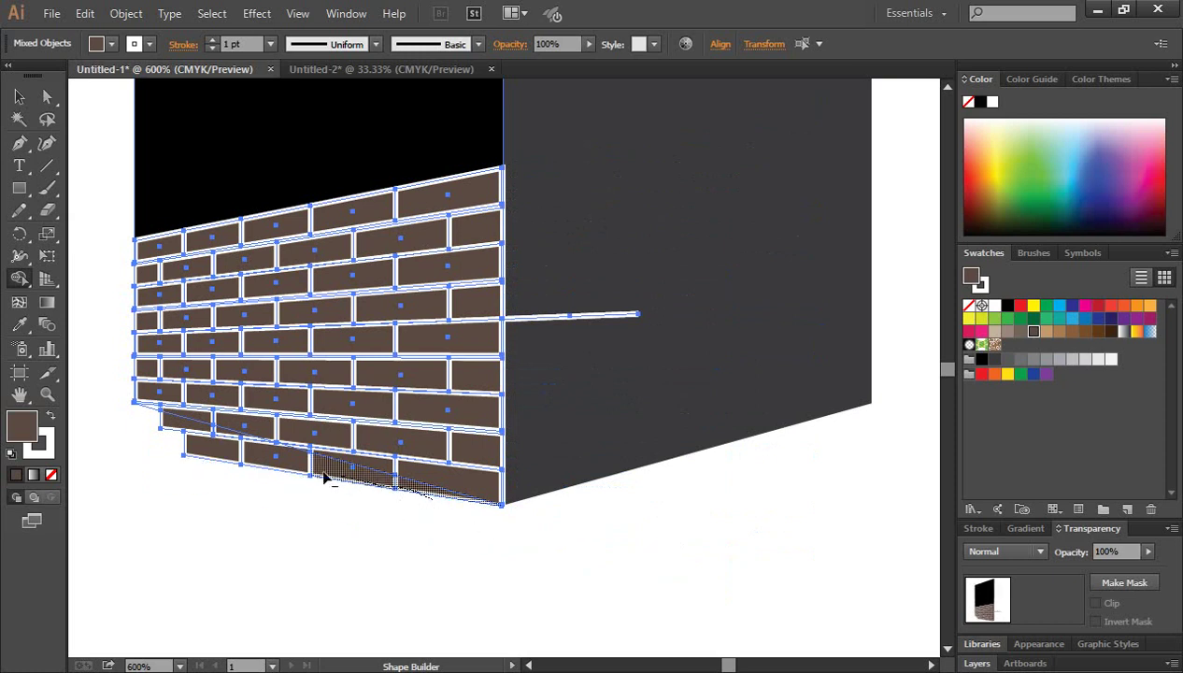
{"action": "mouse_move", "coordinate": [397, 489]}
{"action": "left_mouse_down"}
{"action": "mouse_move", "coordinate": [193, 439]}
{"action": "mouse_move", "coordinate": [250, 525]}
{"action": "left_mouse_up"}
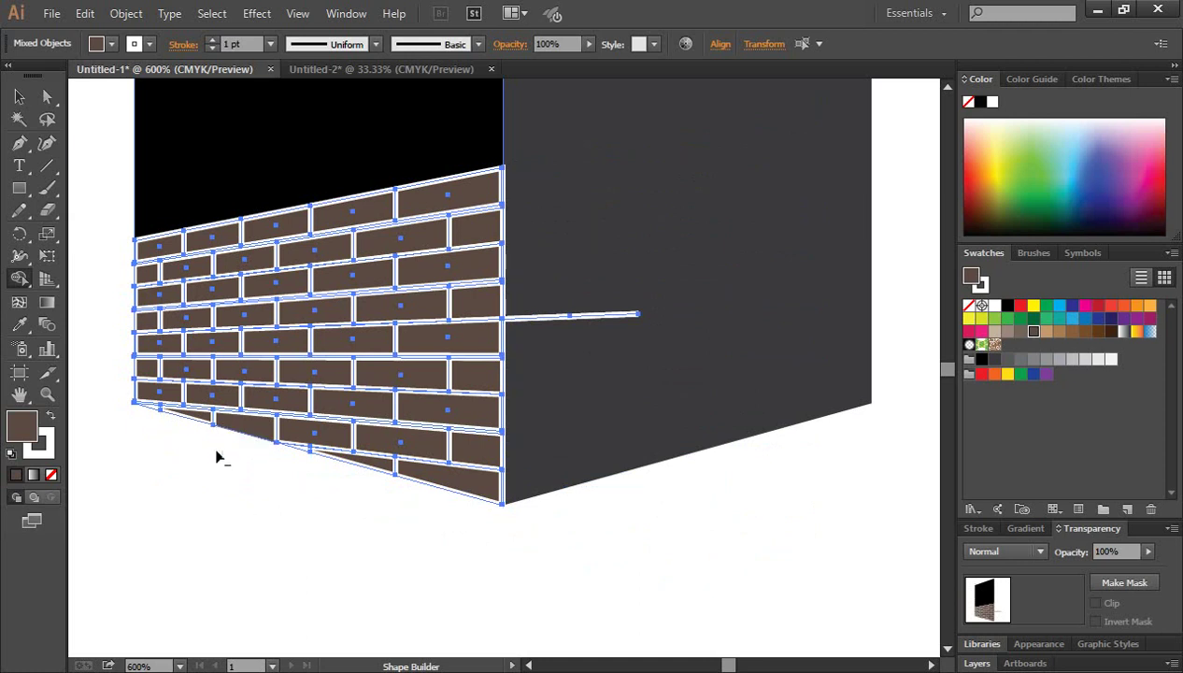
{"action": "left_click", "coordinate": [599, 318], "text": "alt"}
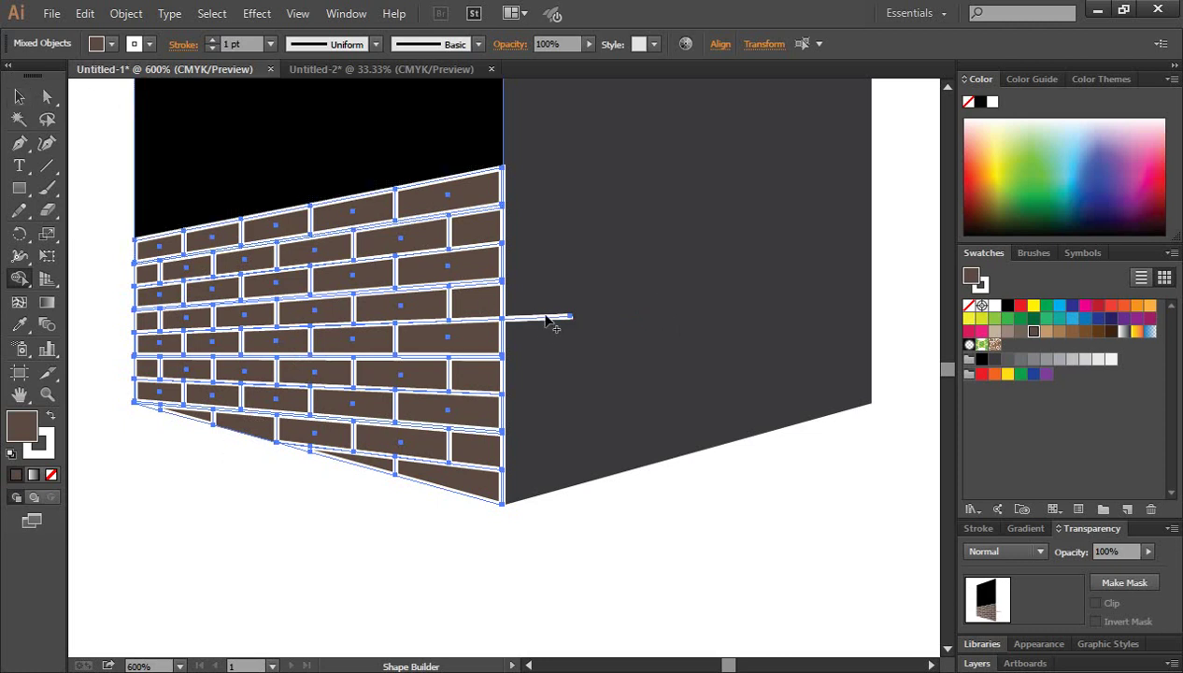
{"action": "left_click", "coordinate": [539, 320], "text": "alt"}
Make a vertically reflected copy of the left-face brick group
{"action": "key", "text": "v"}
{"action": "left_click", "coordinate": [241, 569]}
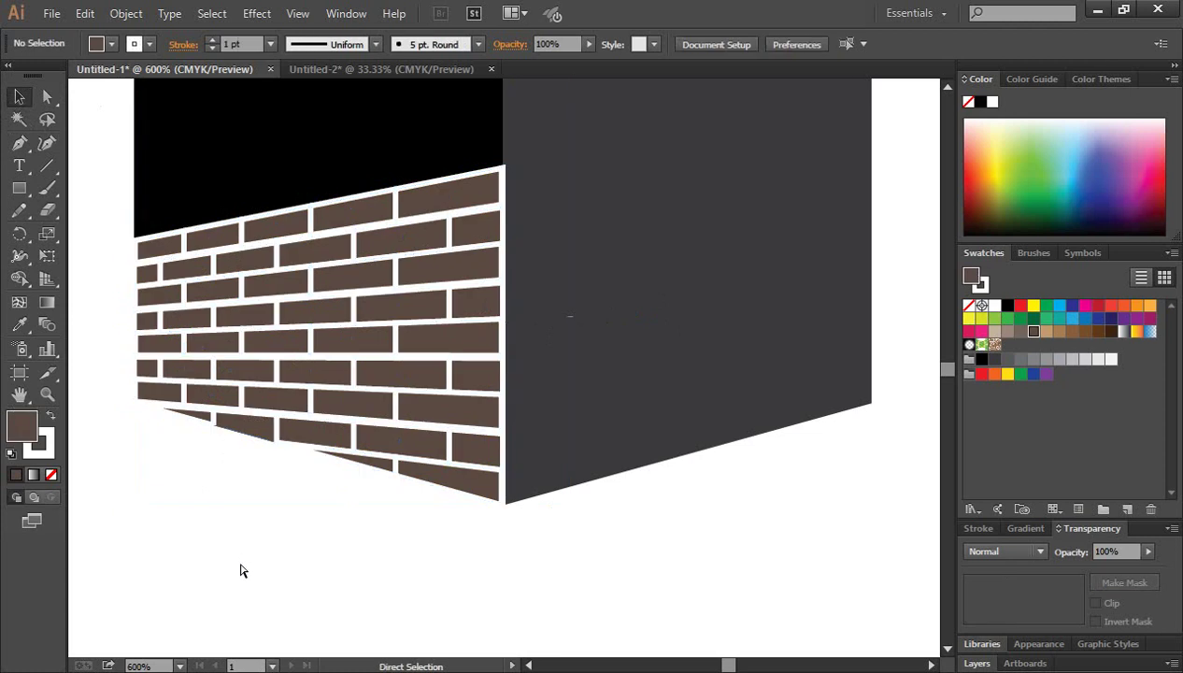
{"action": "key", "text": "ctrl+minus"}
{"action": "key", "text": "ctrl+minus"}
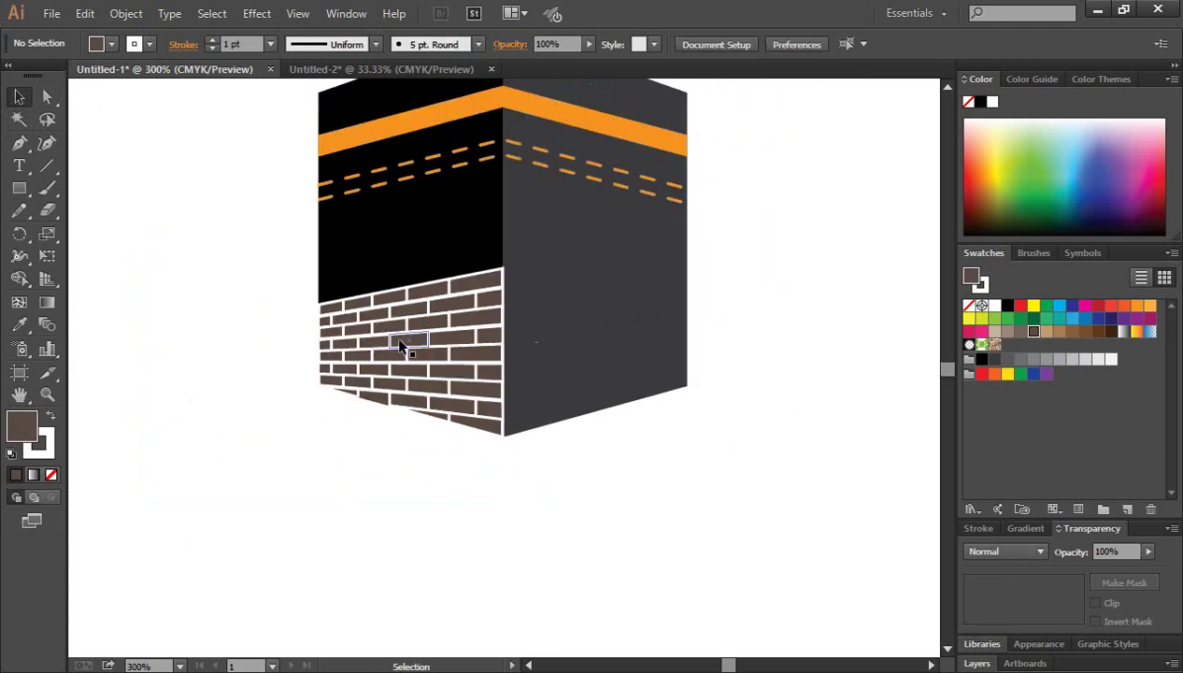
{"action": "left_click", "coordinate": [405, 346]}
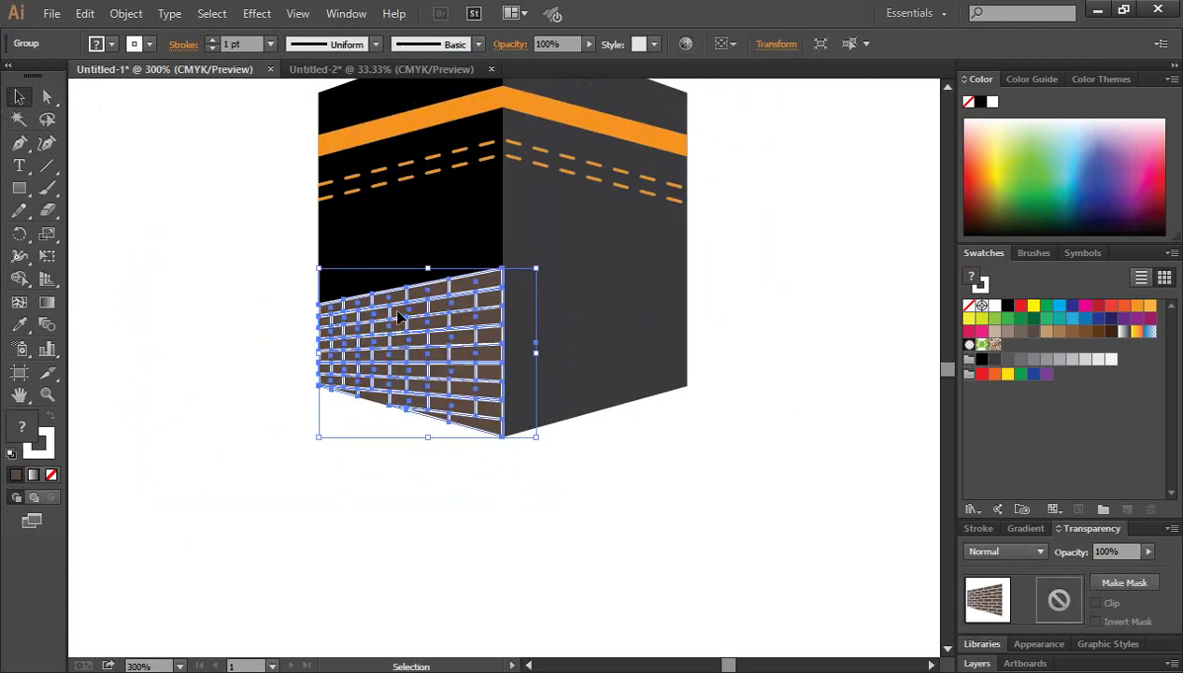
{"action": "right_click", "coordinate": [398, 312]}
{"action": "mouse_move", "coordinate": [454, 445]}
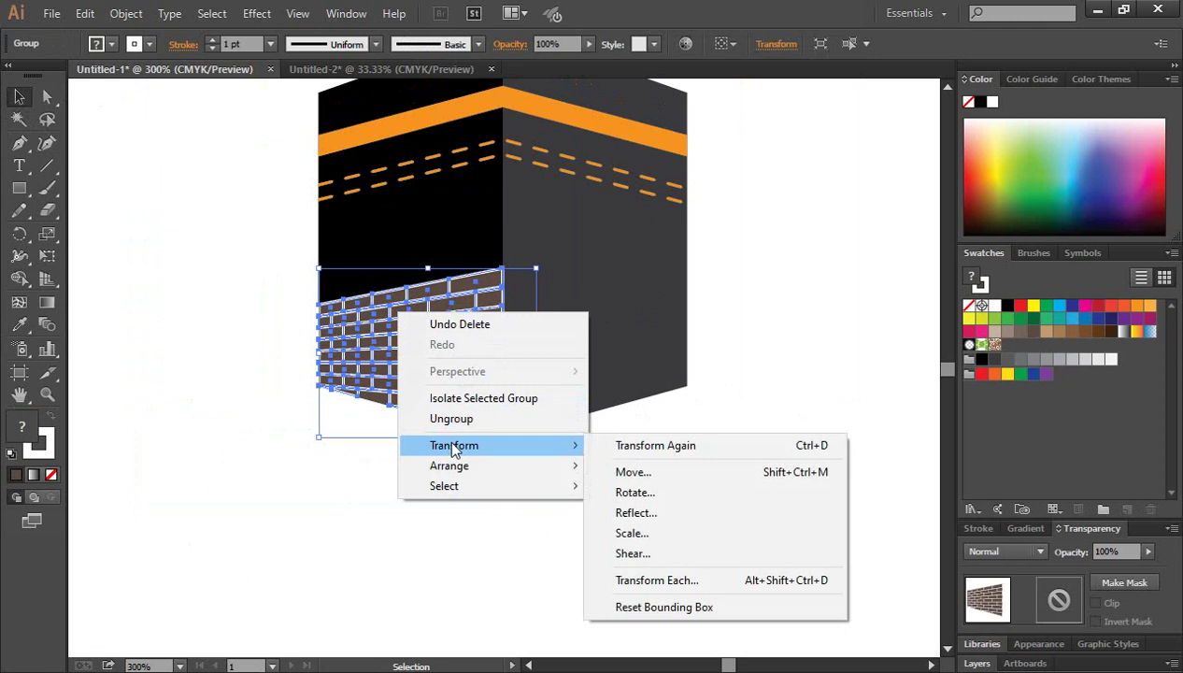
{"action": "left_click", "coordinate": [647, 514]}
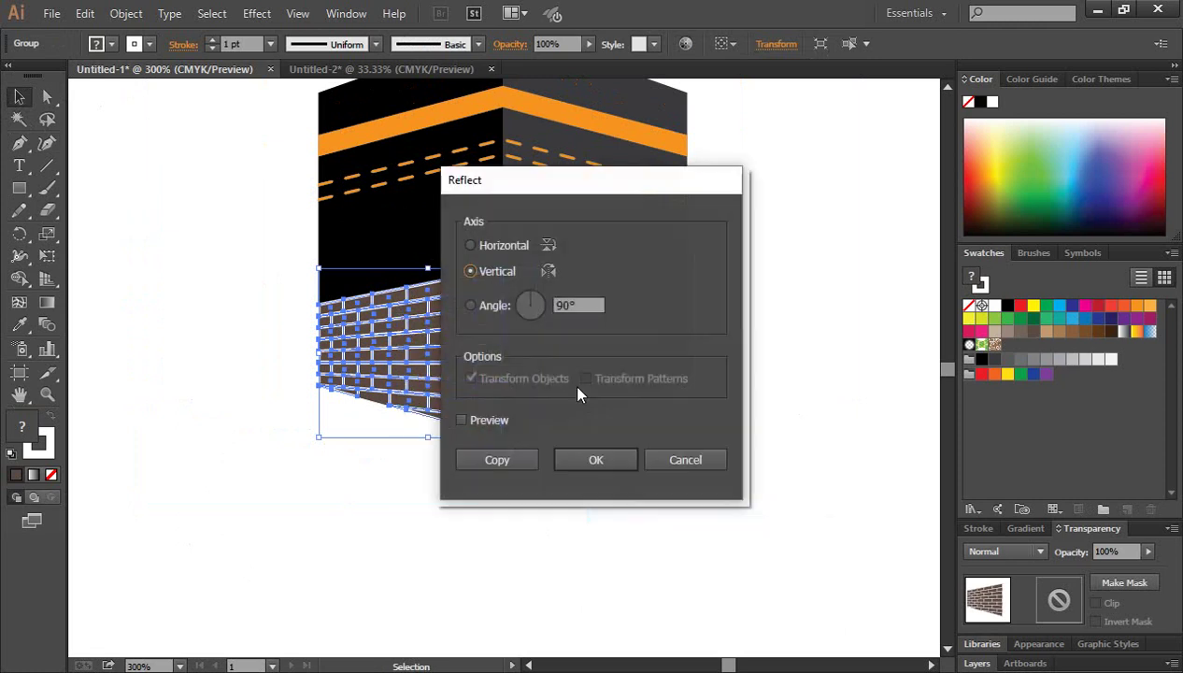
{"action": "left_click", "coordinate": [497, 460]}
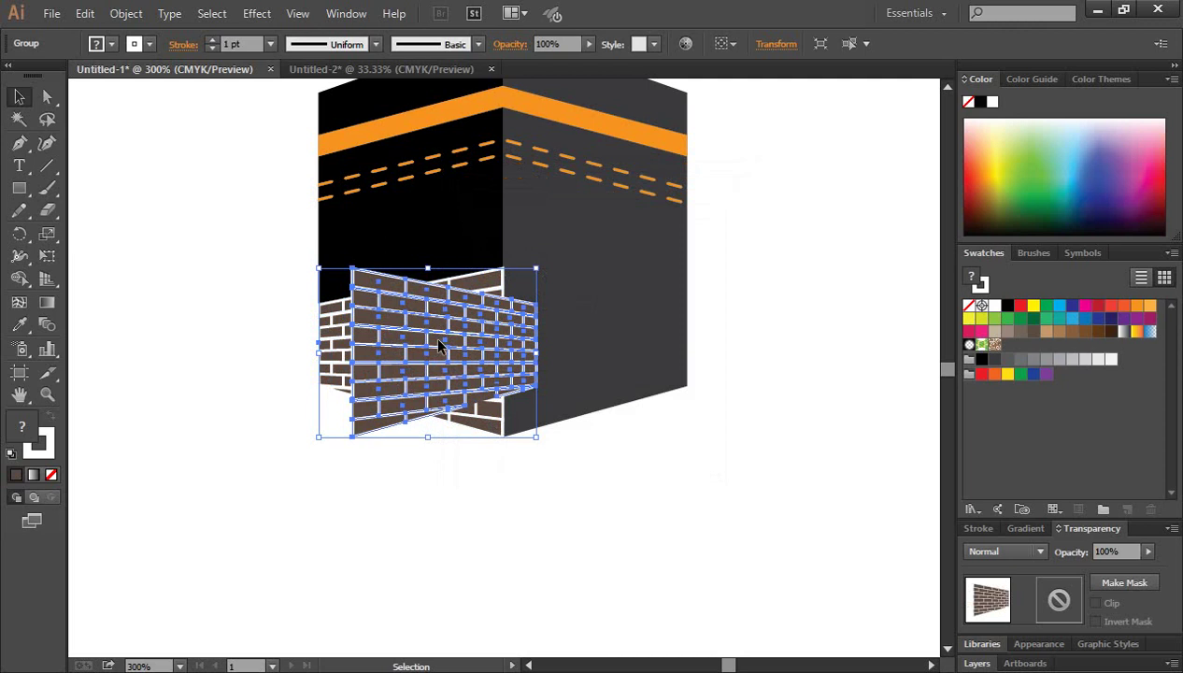
Place the mirrored bricks on the cube's lower right face and recentre the view
{"action": "left_click_drag", "start_coordinate": [437, 341], "coordinate": [587, 373]}
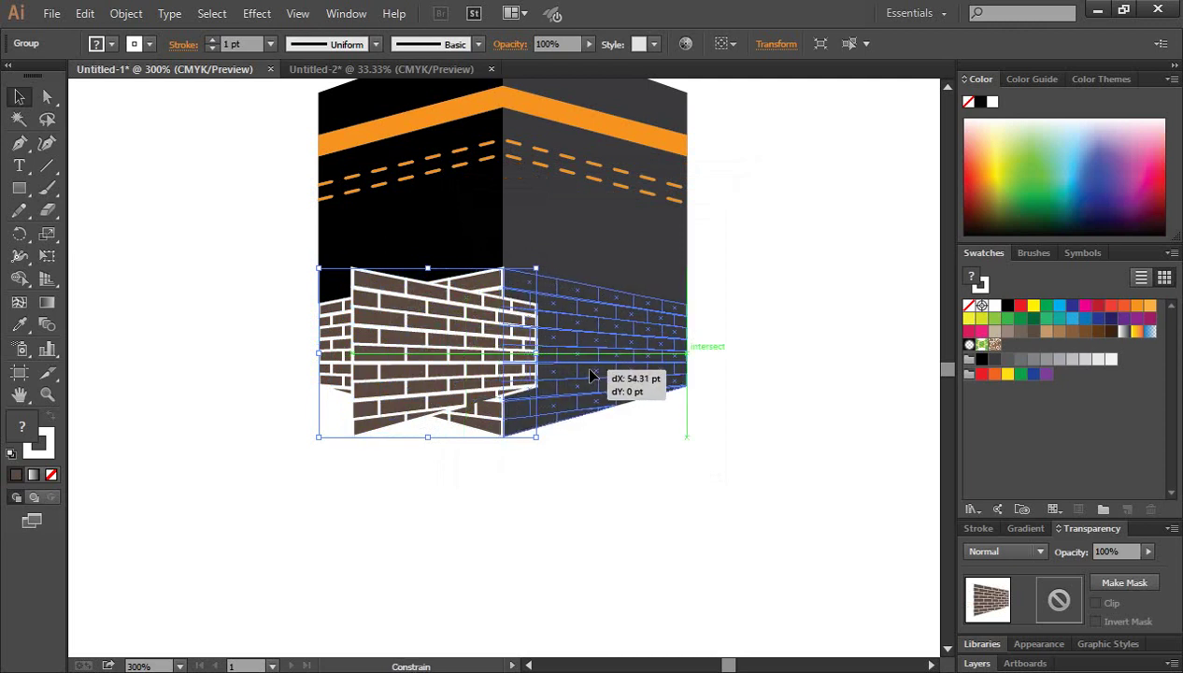
{"action": "left_click_drag", "start_coordinate": [587, 376], "coordinate": [591, 375]}
{"action": "left_click", "coordinate": [780, 496]}
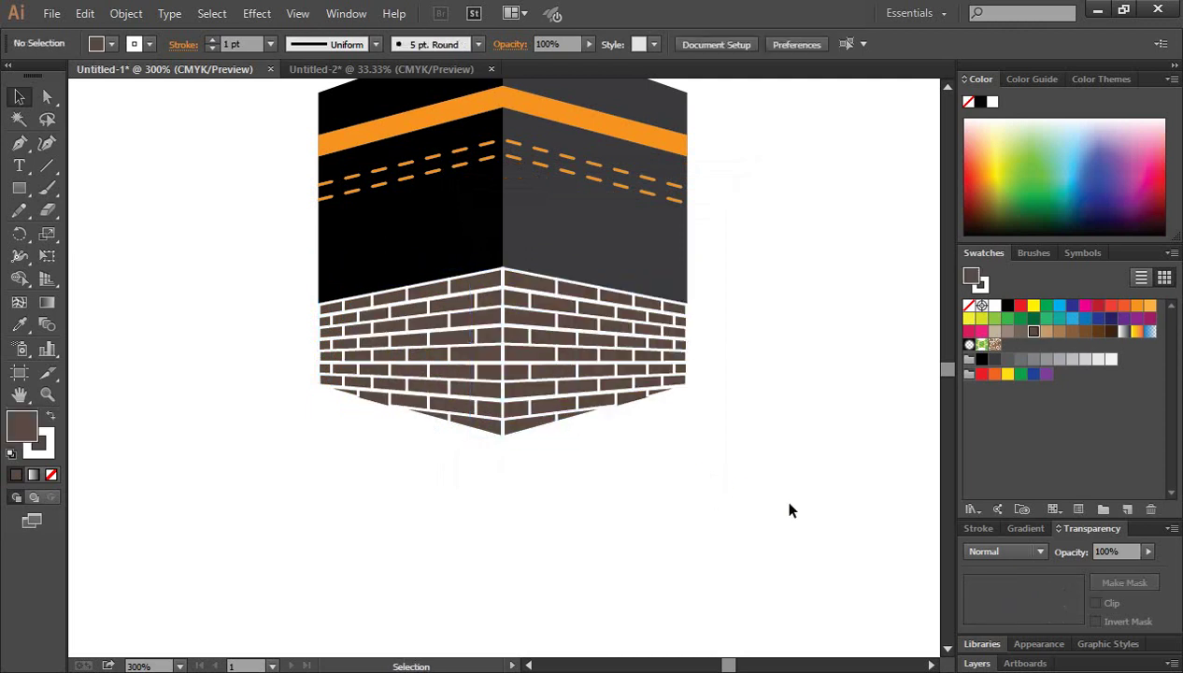
{"action": "scroll", "coordinate": [780, 496], "scroll_direction": "up", "scroll_amount": 3}
{"action": "scroll", "coordinate": [780, 496], "scroll_direction": "up", "scroll_amount": 5}
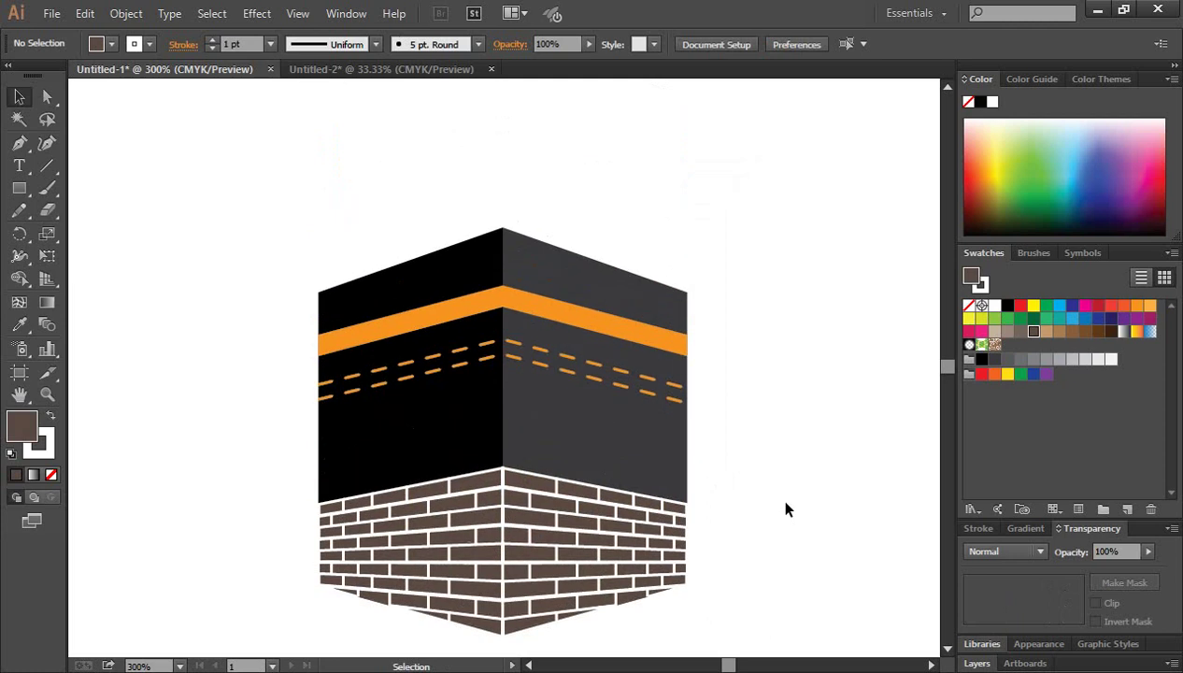
{"action": "mouse_move", "coordinate": [749, 463]}
{"action": "left_mouse_down"}
{"action": "mouse_move", "coordinate": [797, 411]}
{"action": "mouse_move", "coordinate": [819, 451]}
{"action": "mouse_move", "coordinate": [887, 470]}
{"action": "mouse_move", "coordinate": [898, 485]}
{"action": "mouse_move", "coordinate": [883, 318]}
{"action": "left_mouse_up"}
Ungroup both the right and left brick walls
{"action": "left_click", "coordinate": [626, 377]}
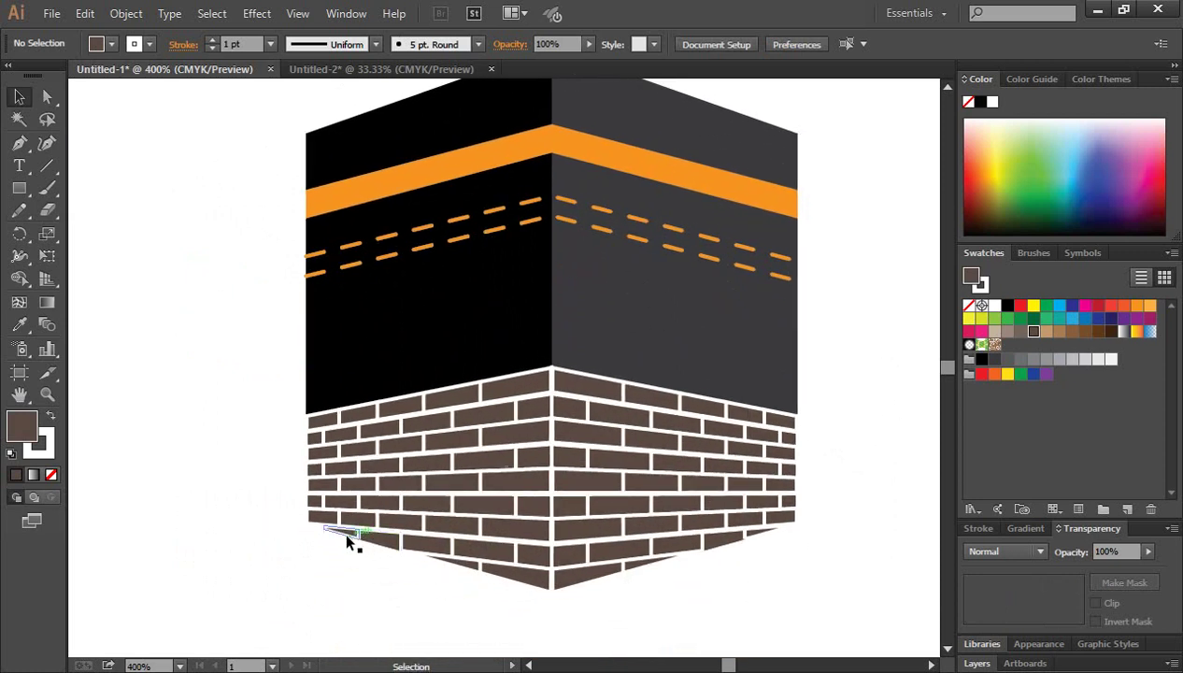
{"action": "left_click", "coordinate": [696, 523]}
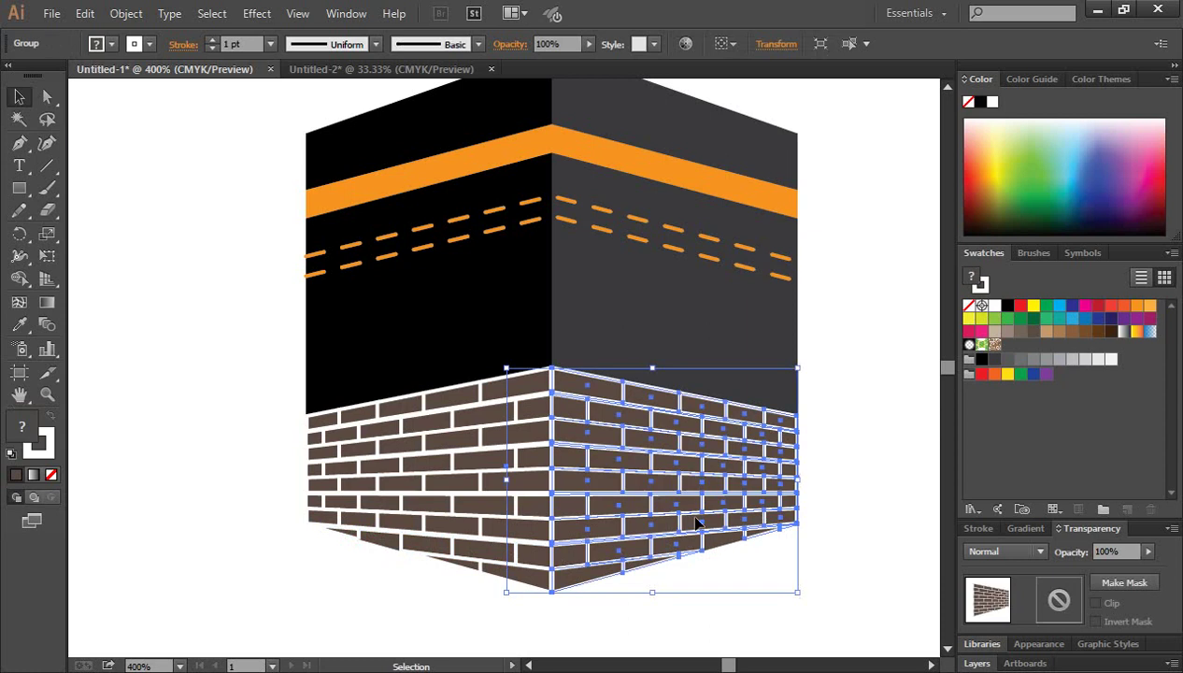
{"action": "right_click", "coordinate": [654, 454]}
{"action": "left_click", "coordinate": [715, 565]}
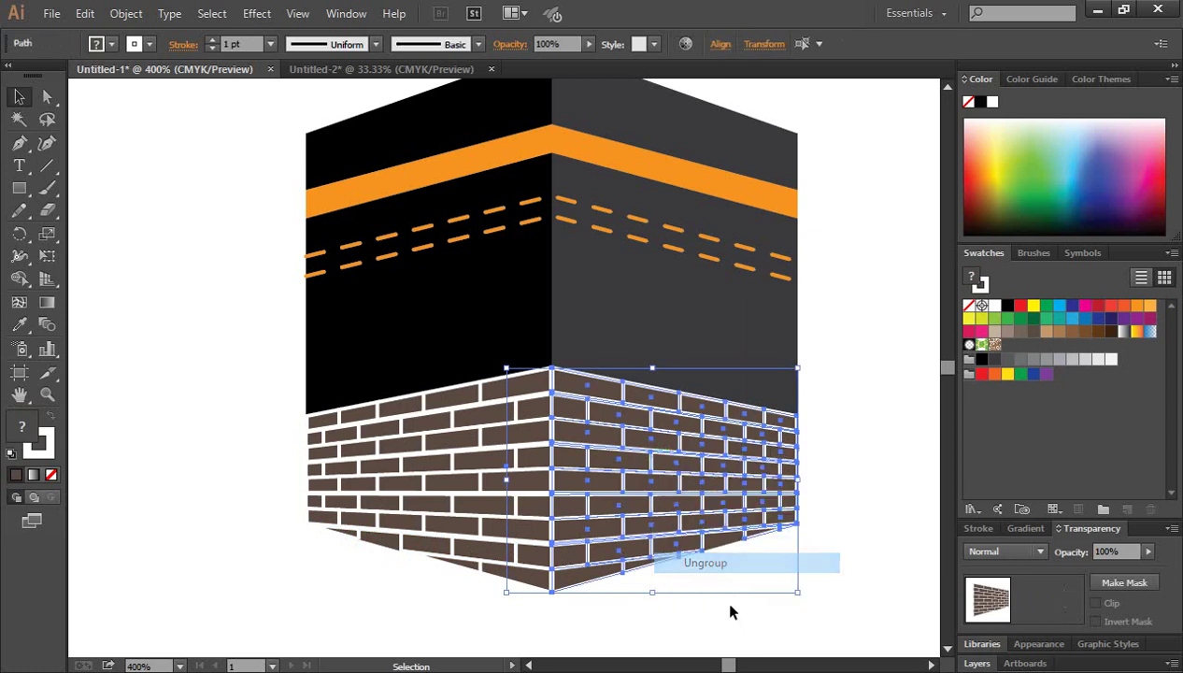
{"action": "left_click", "coordinate": [732, 612]}
{"action": "left_click", "coordinate": [494, 493]}
{"action": "right_click", "coordinate": [435, 449]}
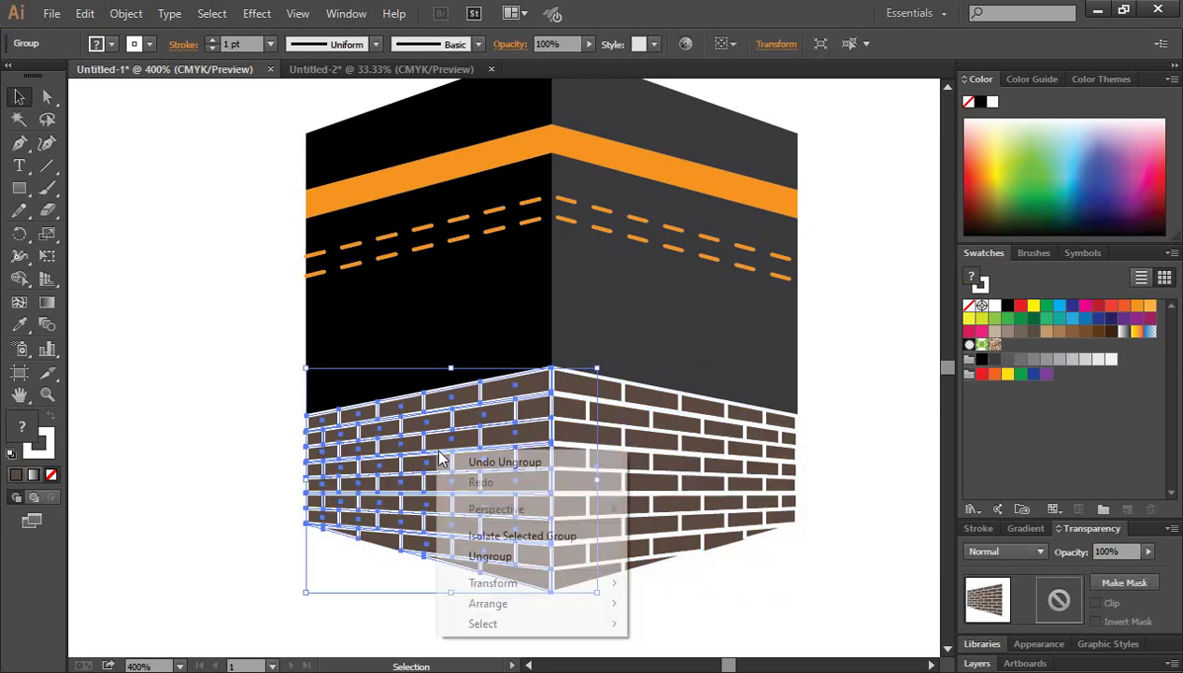
{"action": "left_click", "coordinate": [489, 558]}
{"action": "left_click", "coordinate": [251, 562]}
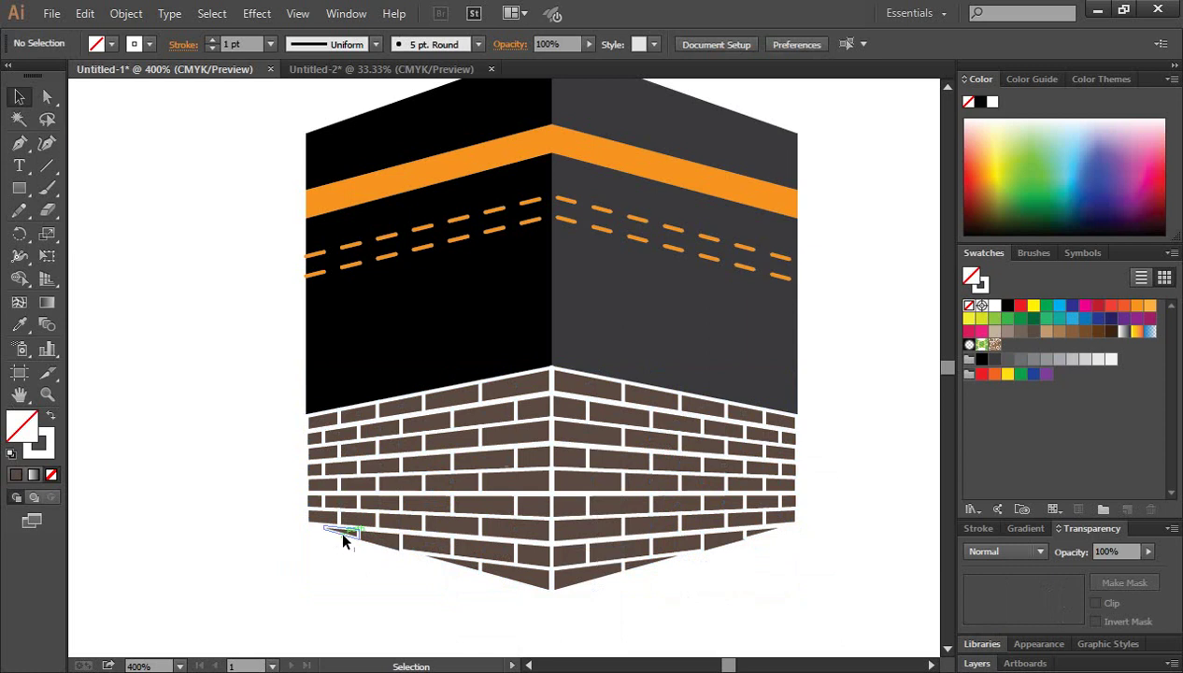
Delete stray bricks at the lower left, undoing the accidental deletion of the black face
{"action": "left_click", "coordinate": [344, 538]}
{"action": "key", "text": "Delete"}
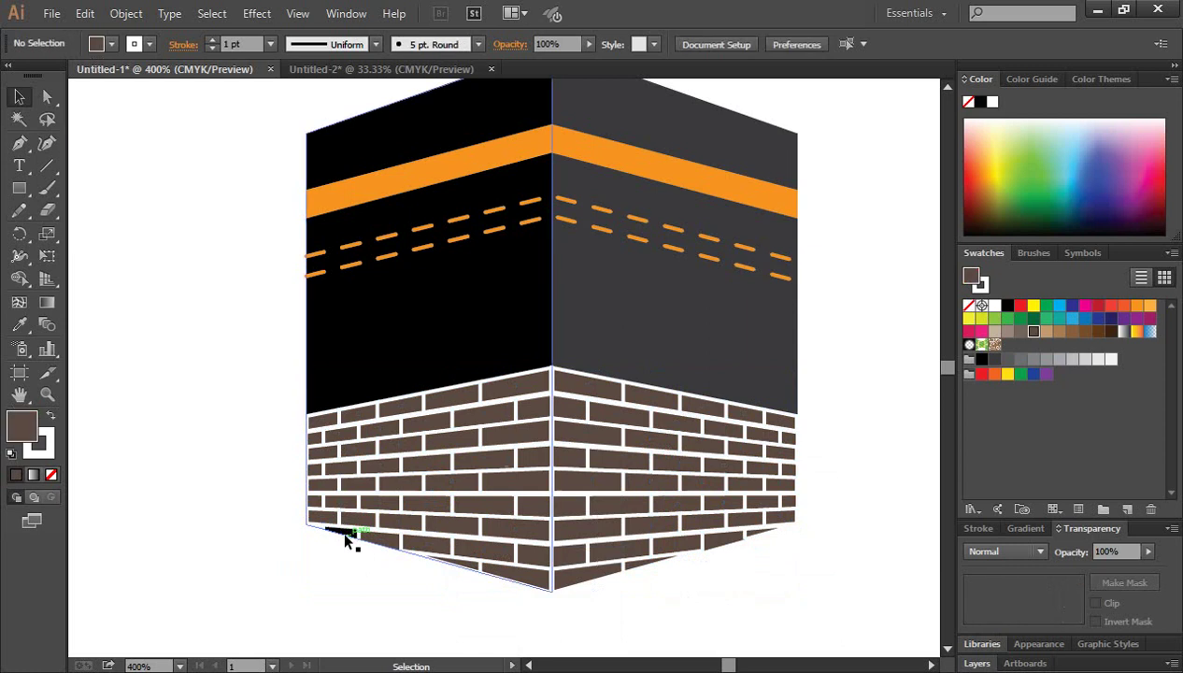
{"action": "left_click", "coordinate": [340, 528]}
{"action": "key", "text": "Delete"}
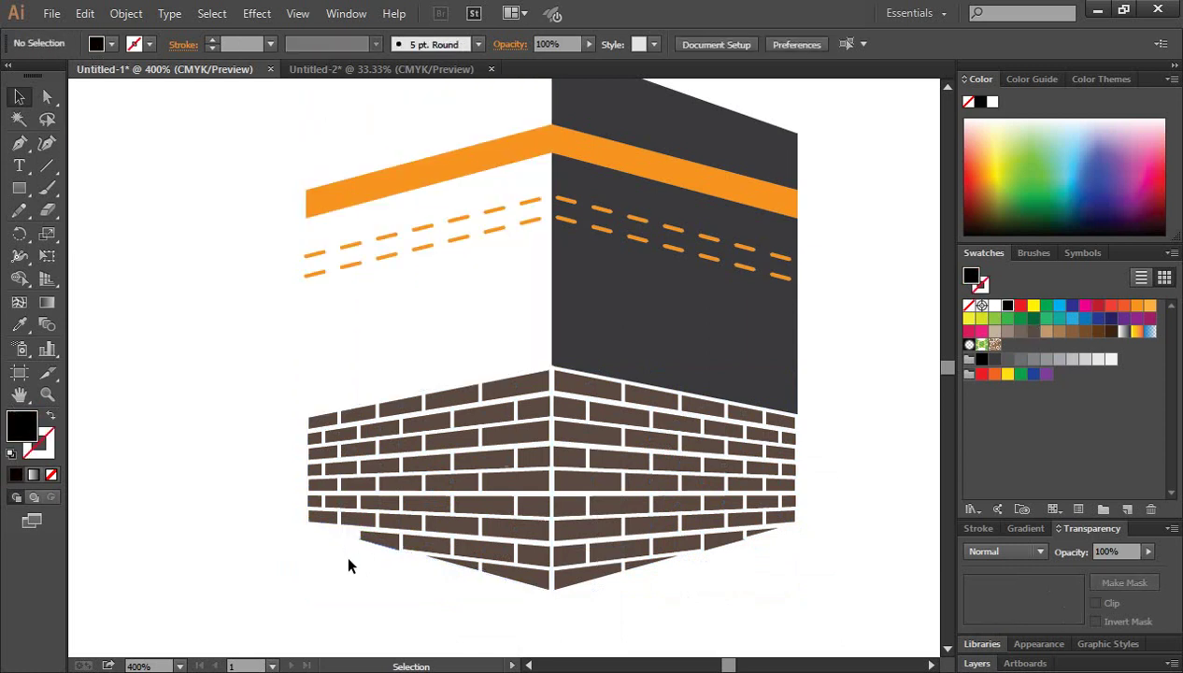
{"action": "key", "text": "ctrl+z"}
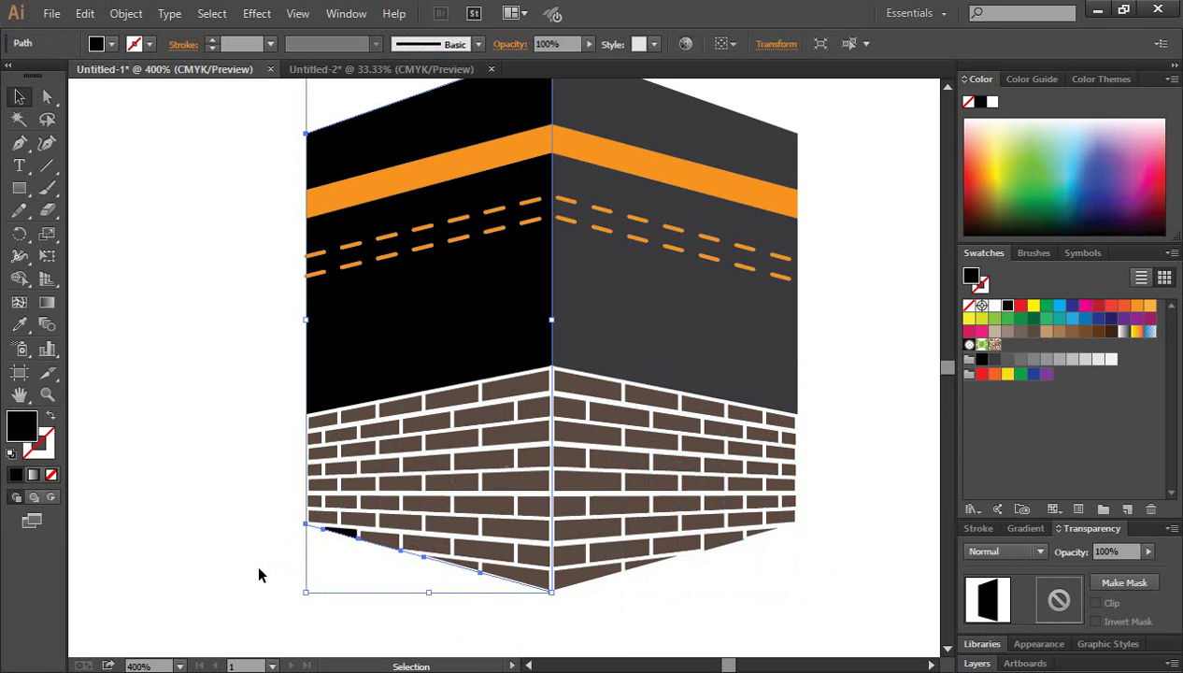
{"action": "left_click", "coordinate": [259, 575]}
Remove the brick fragments and light sliver along the bottom centre
{"action": "left_click", "coordinate": [381, 546]}
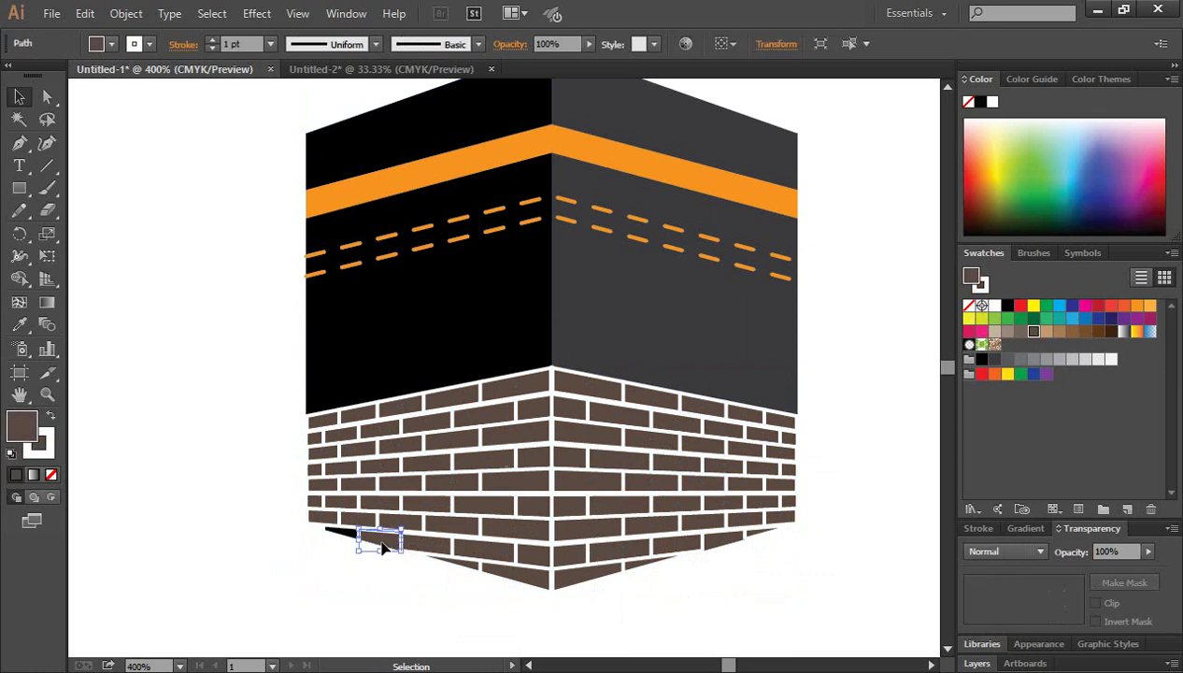
{"action": "left_click_drag", "start_coordinate": [422, 549], "coordinate": [456, 564]}
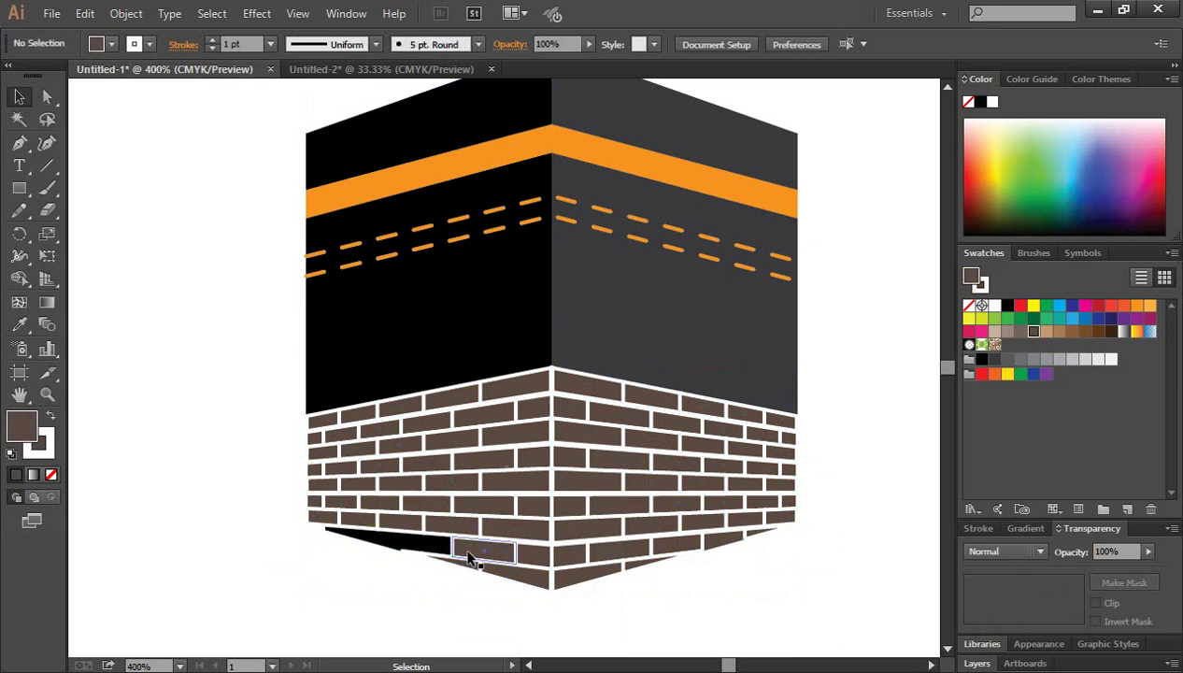
{"action": "left_click", "coordinate": [475, 558]}
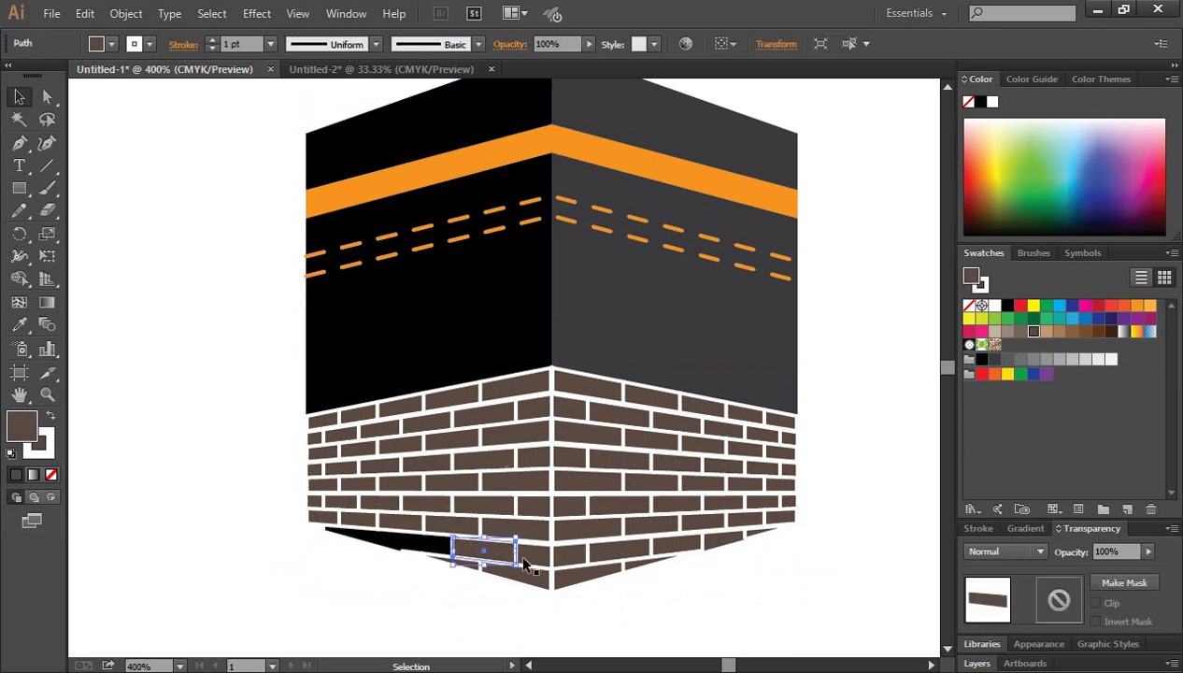
{"action": "key", "text": "Delete"}
{"action": "left_click", "coordinate": [460, 564]}
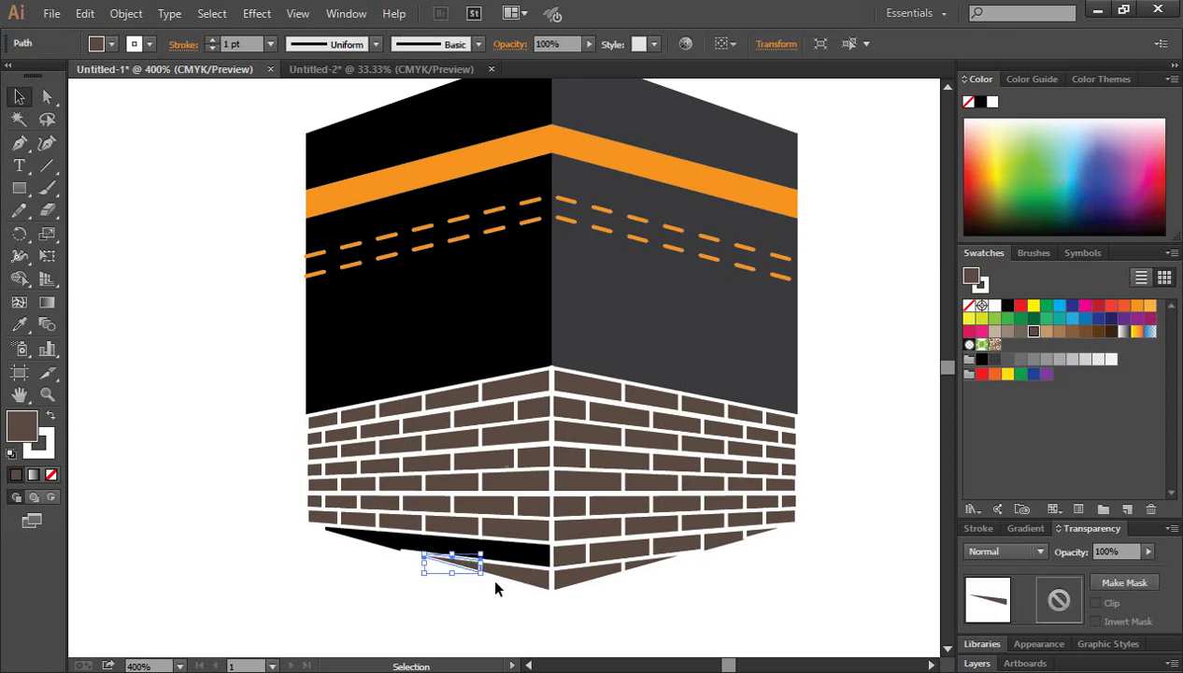
{"action": "key", "text": "Delete"}
{"action": "left_click", "coordinate": [579, 582]}
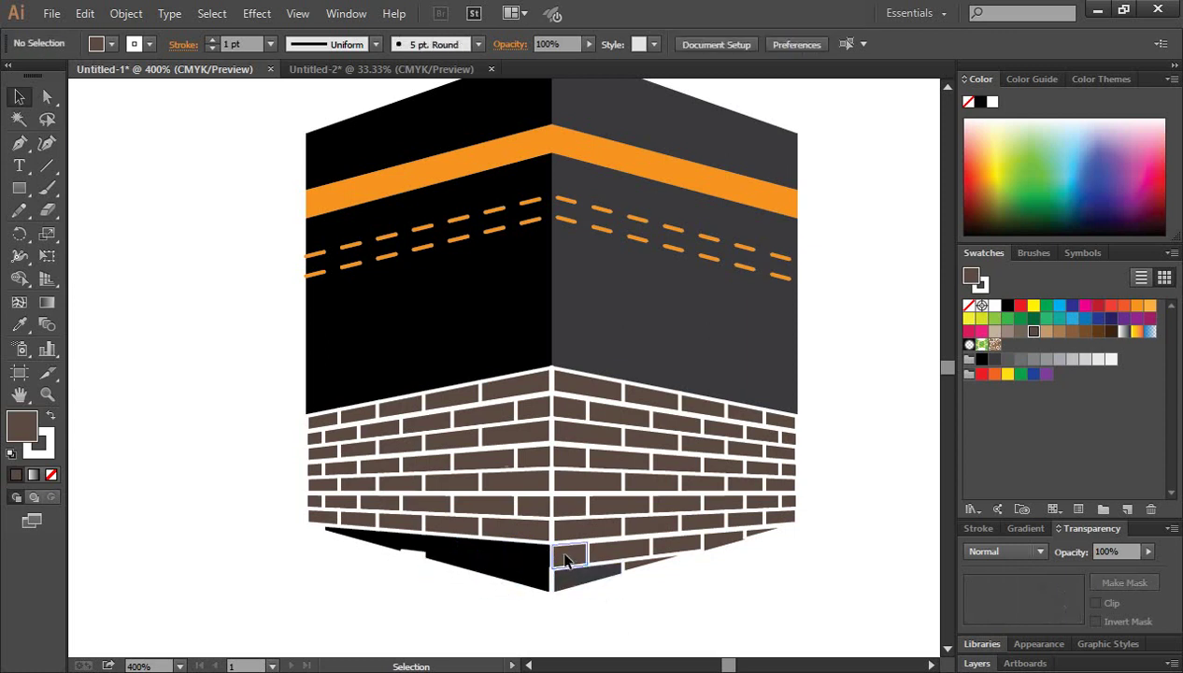
{"action": "key", "text": "Delete"}
Delete the remaining thin slivers and white notch along the bottom, then zoom out
{"action": "left_click", "coordinate": [654, 558]}
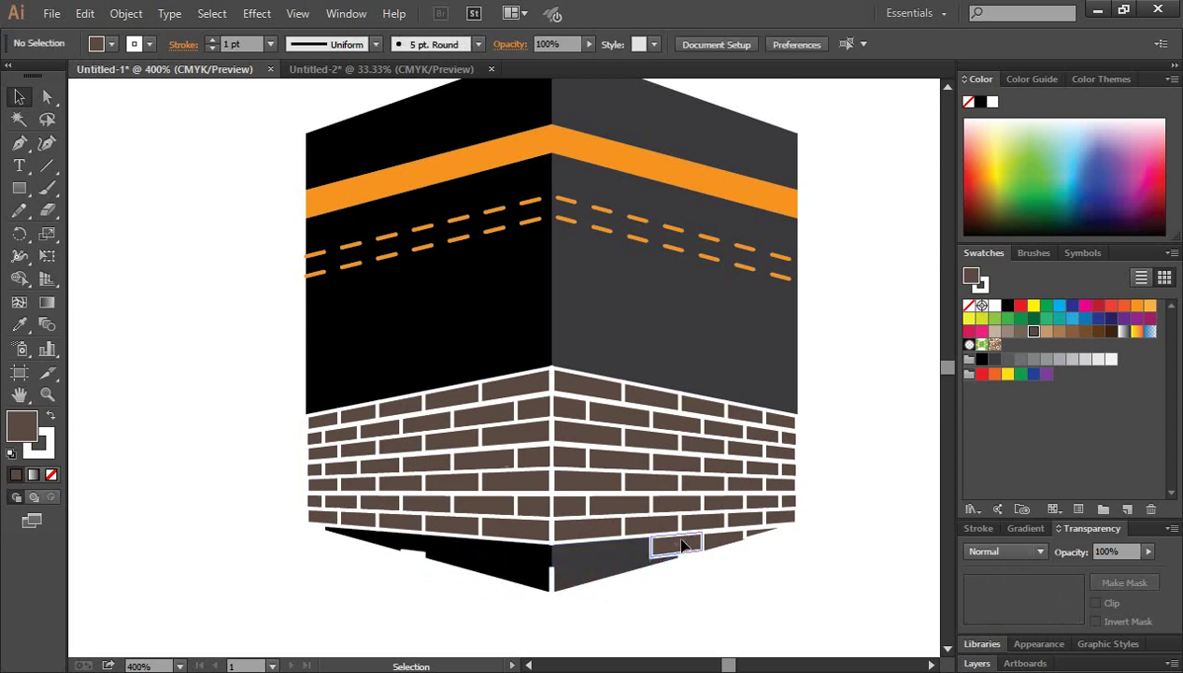
{"action": "left_click", "coordinate": [678, 542]}
{"action": "key", "text": "Delete"}
{"action": "left_click", "coordinate": [753, 540]}
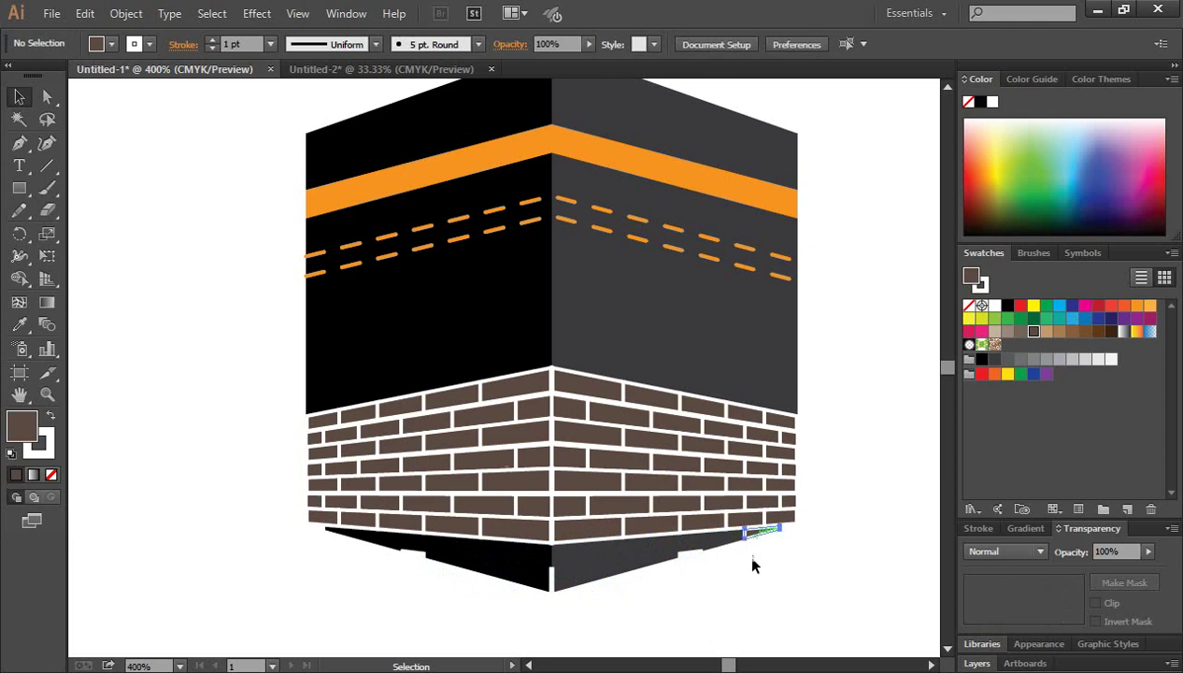
{"action": "key", "text": "Delete"}
{"action": "left_click", "coordinate": [552, 585]}
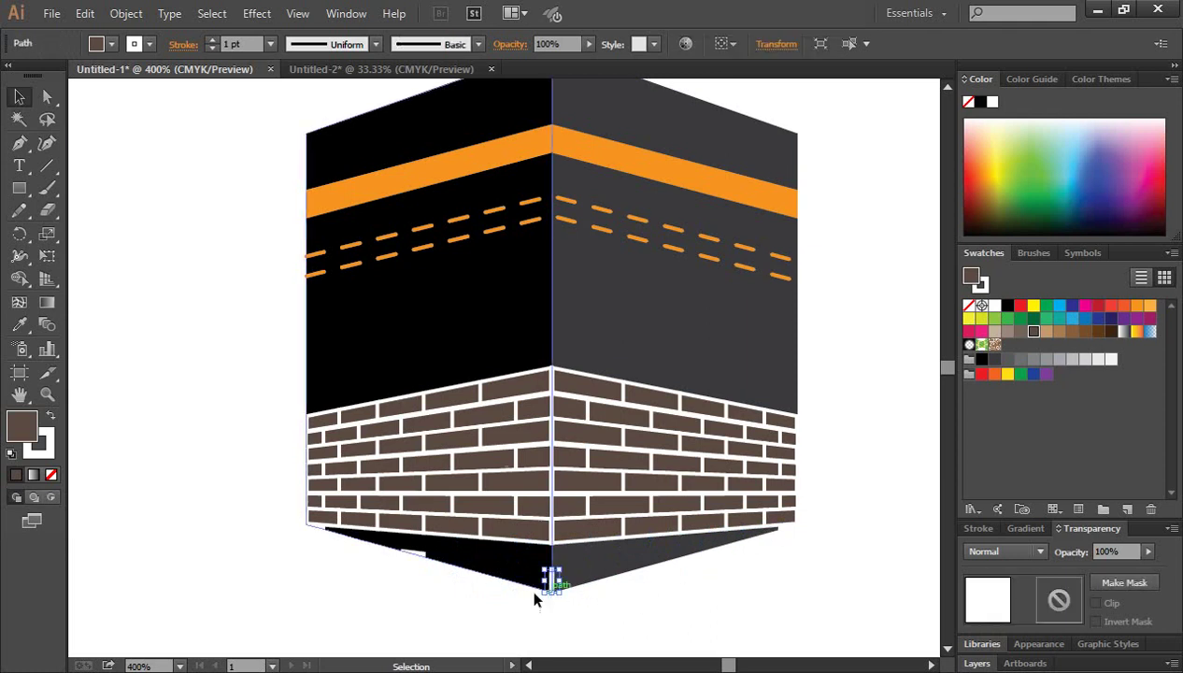
{"action": "left_click", "coordinate": [410, 550]}
{"action": "key", "text": "Delete"}
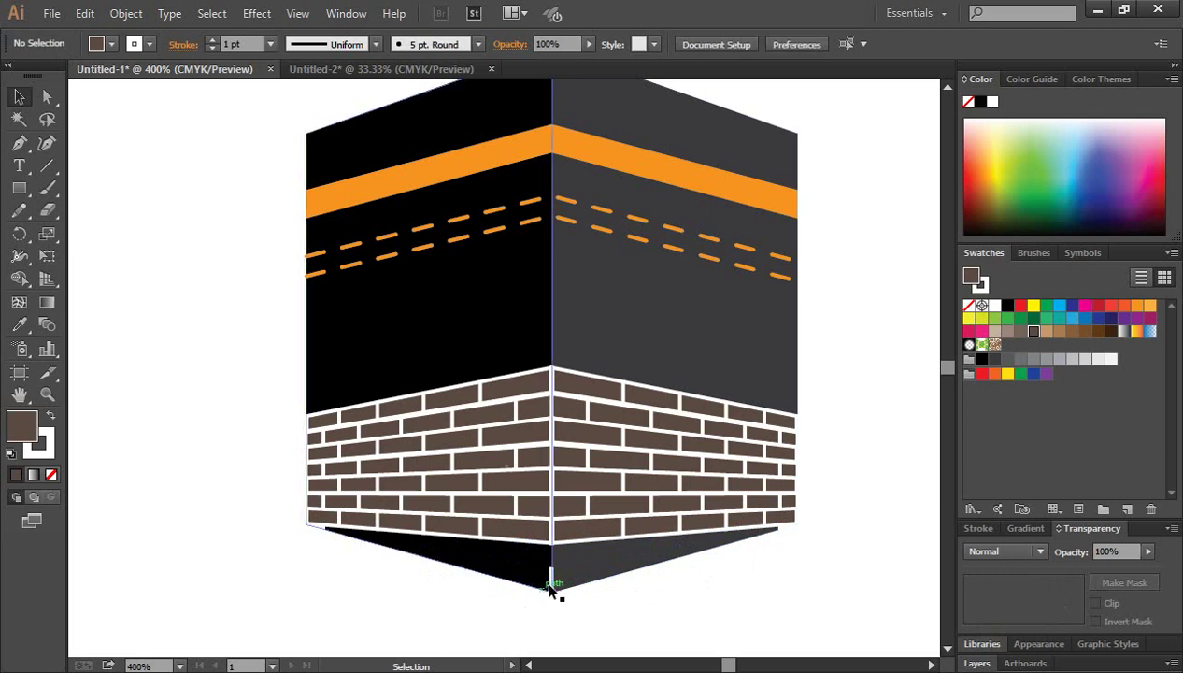
{"action": "left_click", "coordinate": [551, 579]}
{"action": "key", "text": "Delete"}
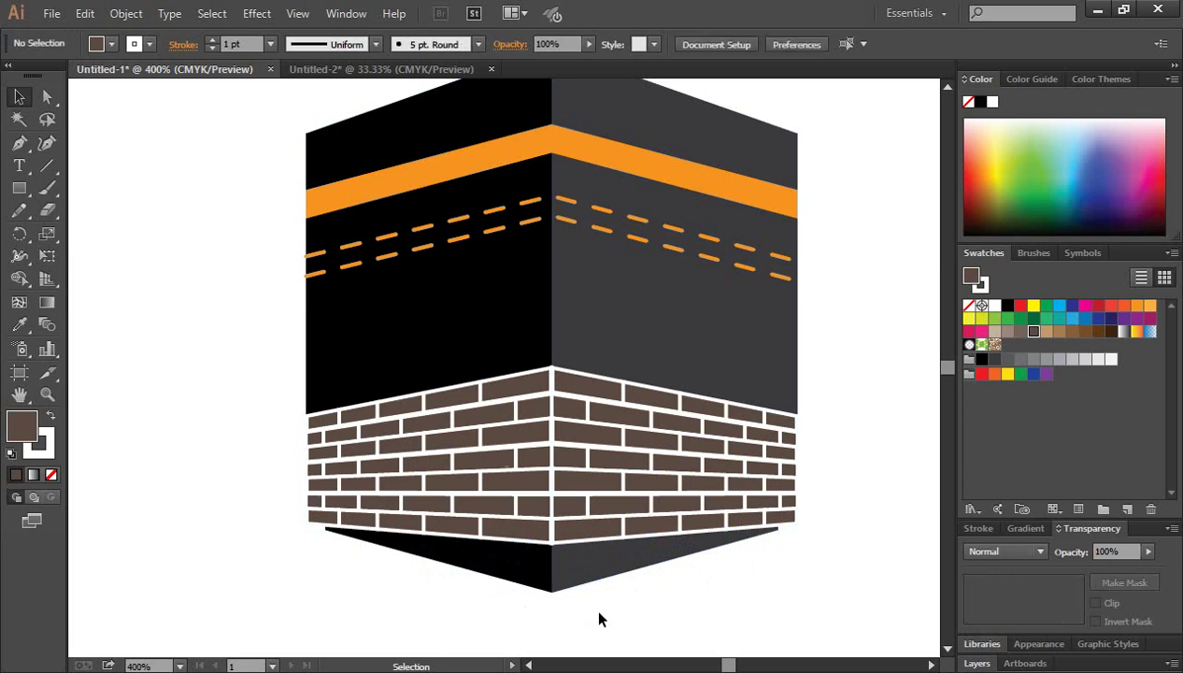
{"action": "key", "text": "ctrl+minus"}
Select all artwork and Shape Builder-delete the dark triangles under both brick walls
{"action": "left_click_drag", "start_coordinate": [325, 155], "coordinate": [282, 128]}
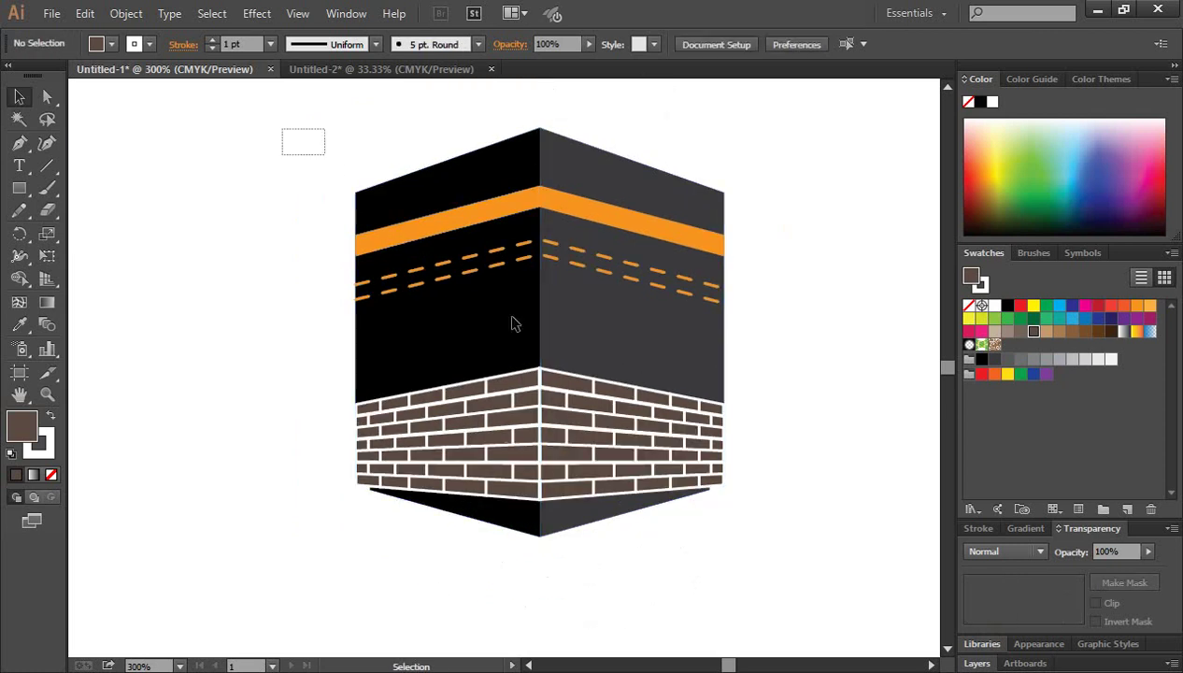
{"action": "left_click_drag", "start_coordinate": [514, 323], "coordinate": [771, 589]}
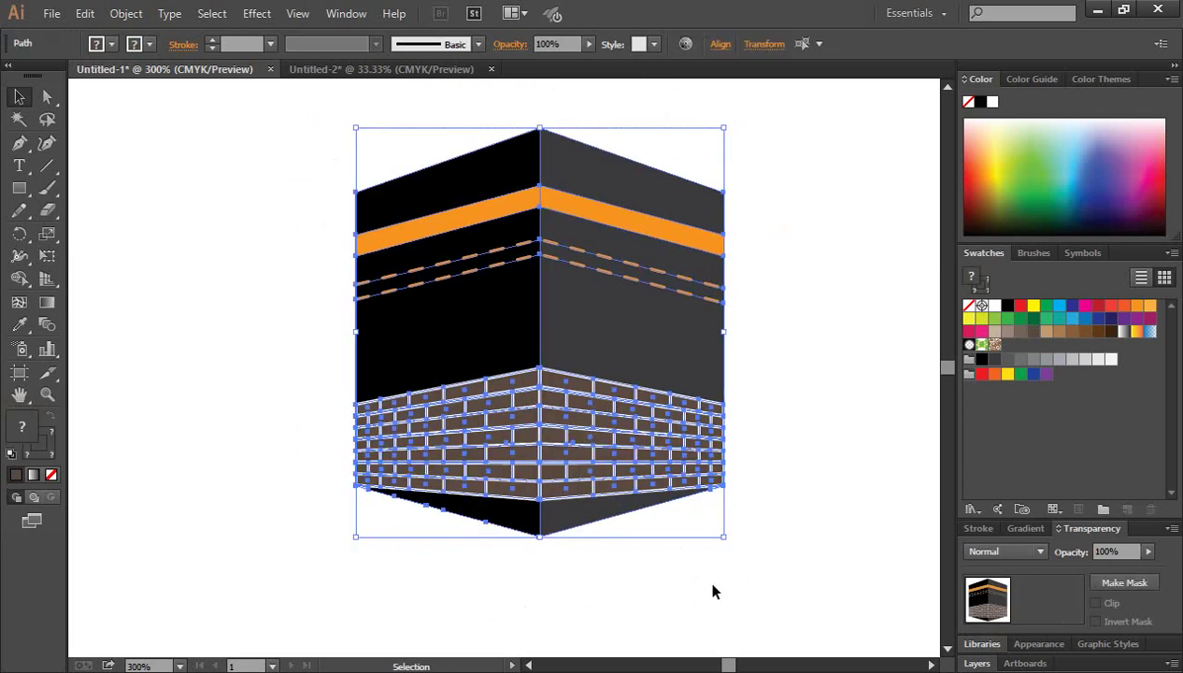
{"action": "left_click", "coordinate": [20, 281]}
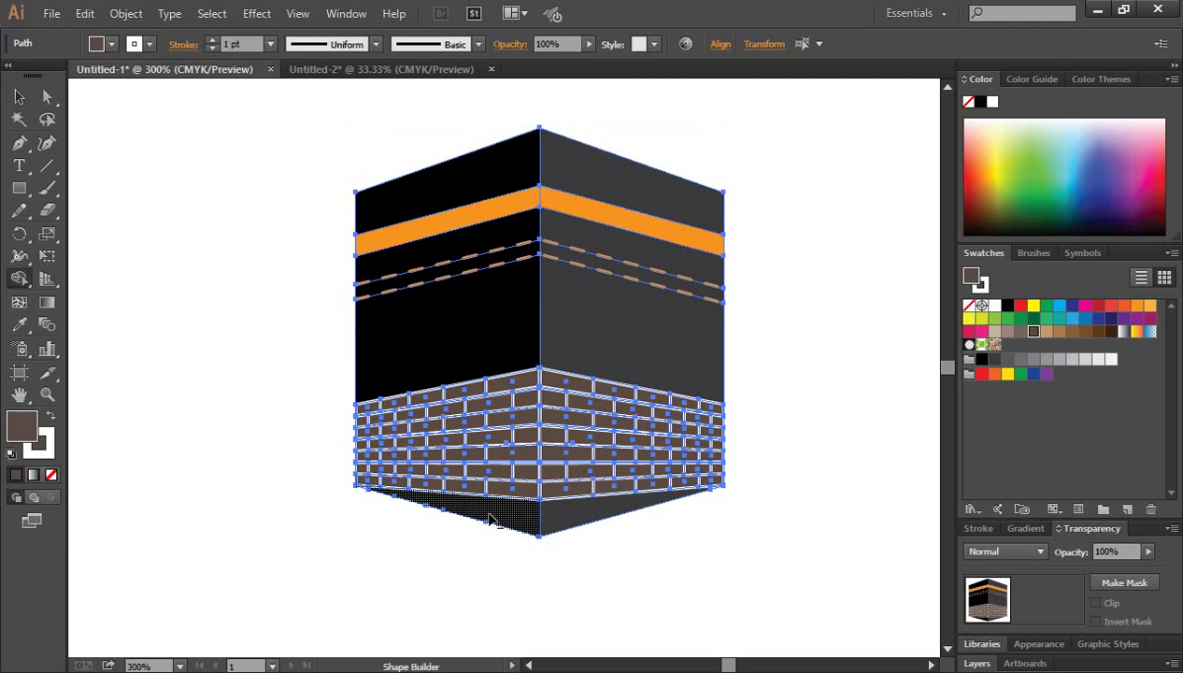
{"action": "left_click", "coordinate": [489, 520], "text": "alt"}
{"action": "left_click", "coordinate": [565, 519], "text": "alt"}
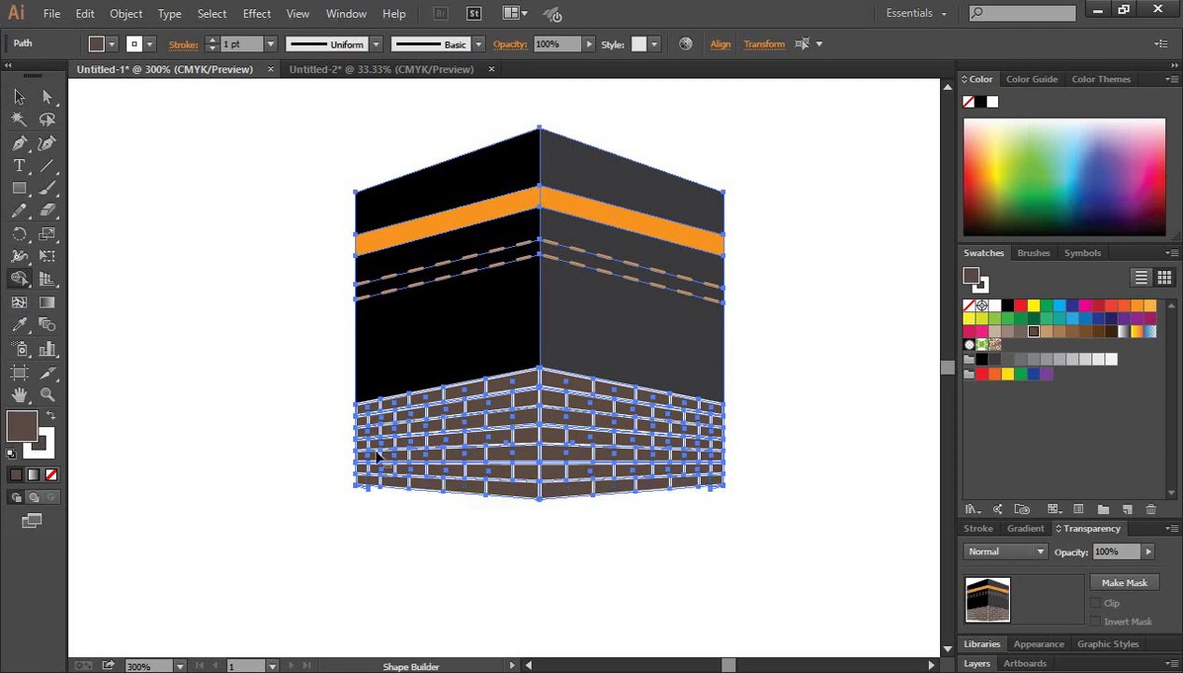
{"action": "left_click", "coordinate": [19, 98]}
{"action": "left_click", "coordinate": [256, 435]}
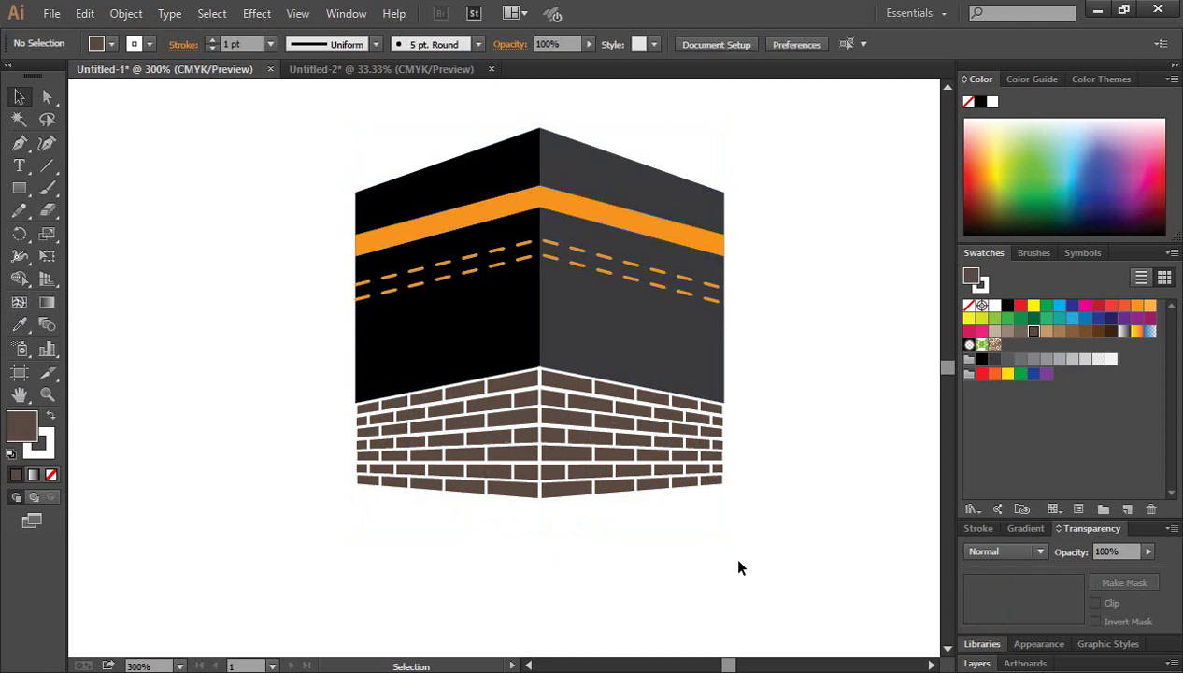
{"action": "scroll", "coordinate": [728, 552], "scroll_direction": "up", "scroll_amount": 2}
{"action": "scroll", "coordinate": [773, 570], "scroll_direction": "up", "scroll_amount": 1}
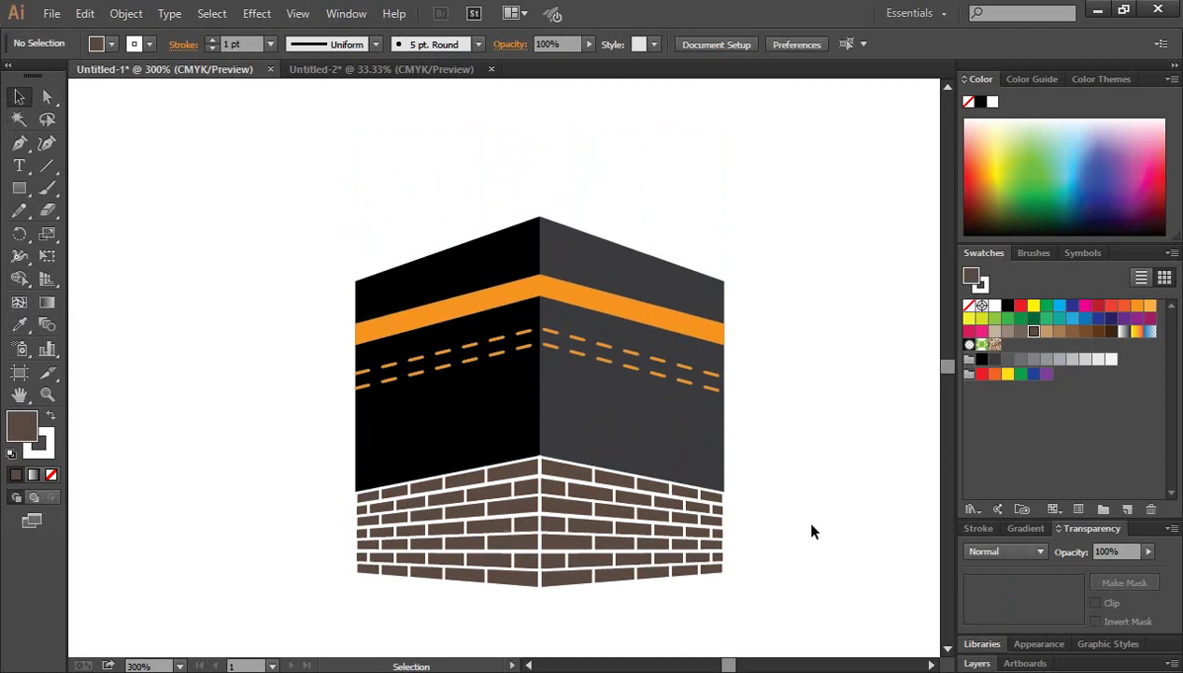
{"action": "scroll", "coordinate": [810, 531], "scroll_direction": "down", "scroll_amount": 1}
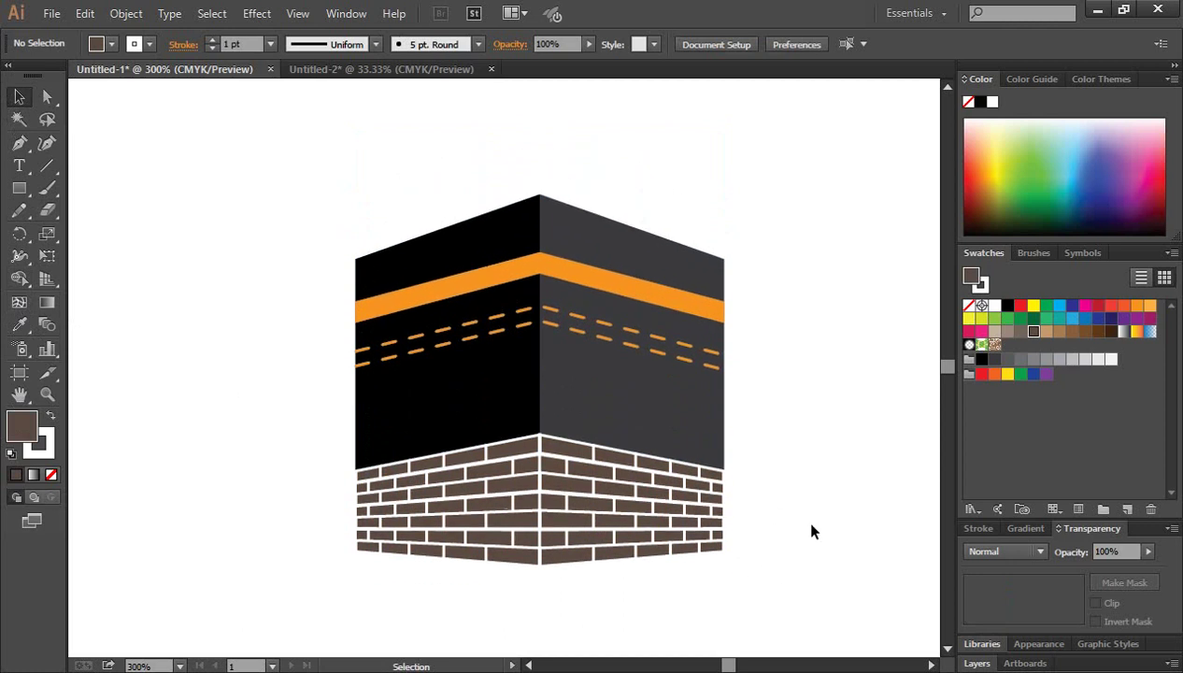